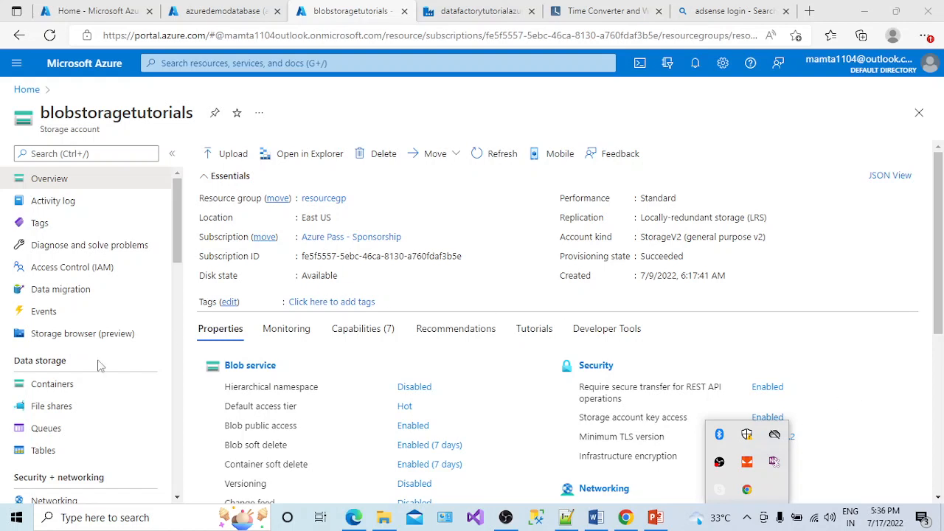
# Open the jsoninputfolder container and examine the key-value structure in the contents of FruitDetails.json.
pyautogui.click(82, 387)
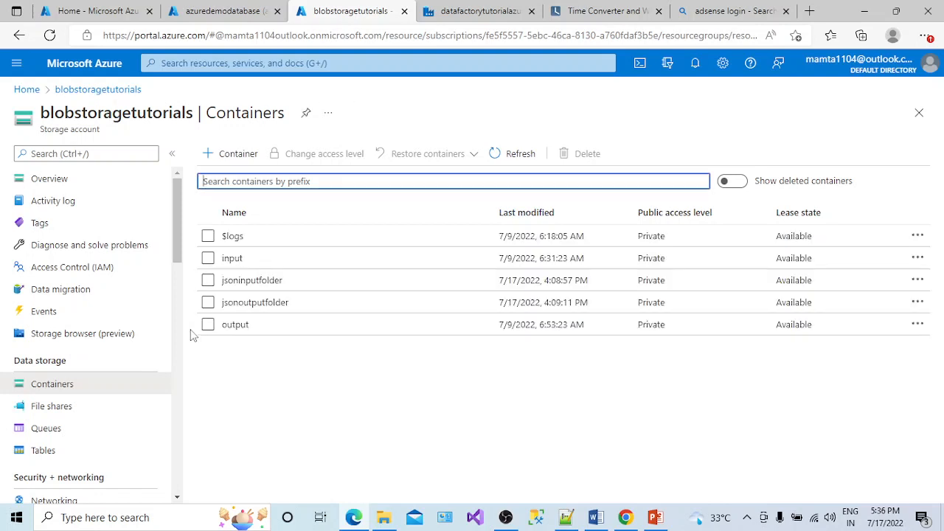
pyautogui.click(251, 287)
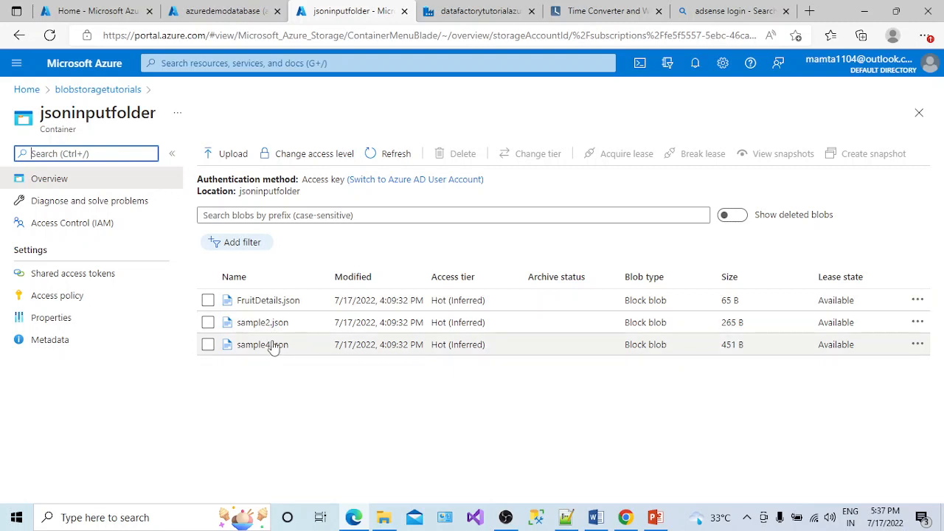
pyautogui.click(262, 305)
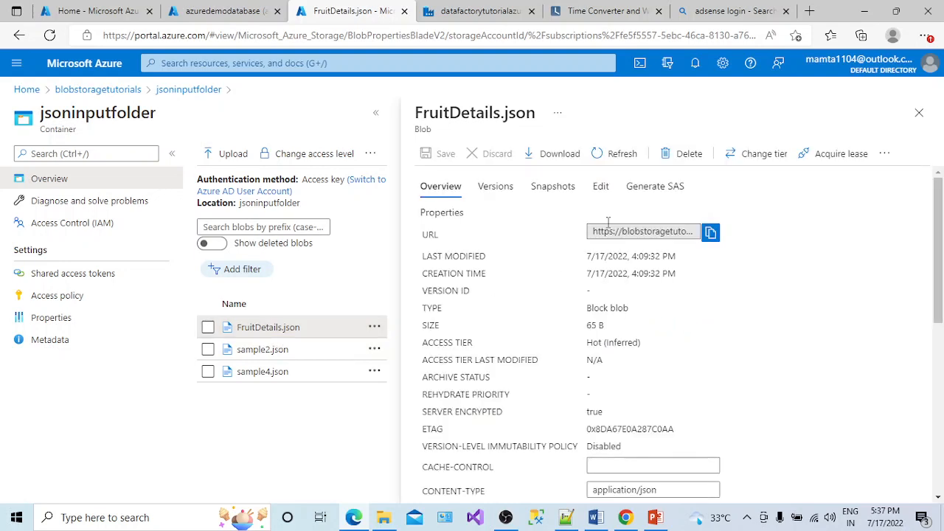
pyautogui.click(597, 188)
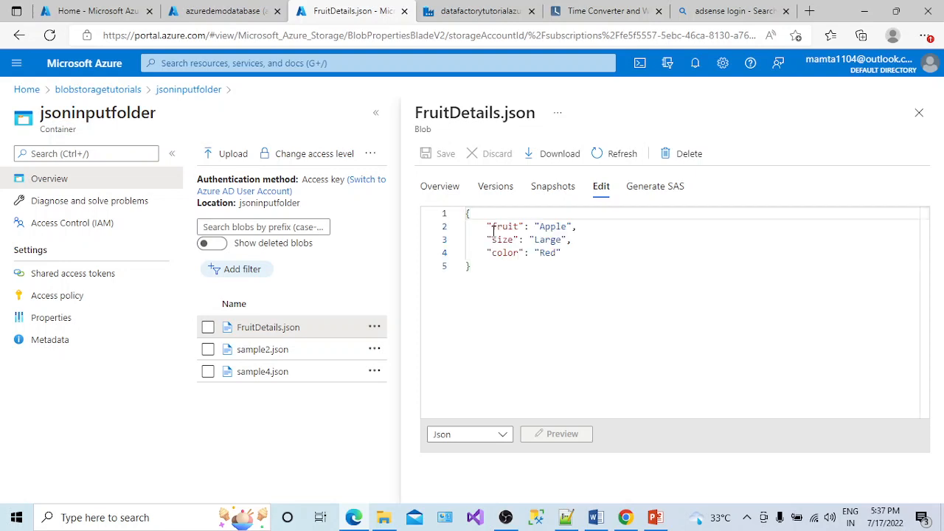
pyautogui.moveTo(481, 223); pyautogui.dragTo(563, 262)
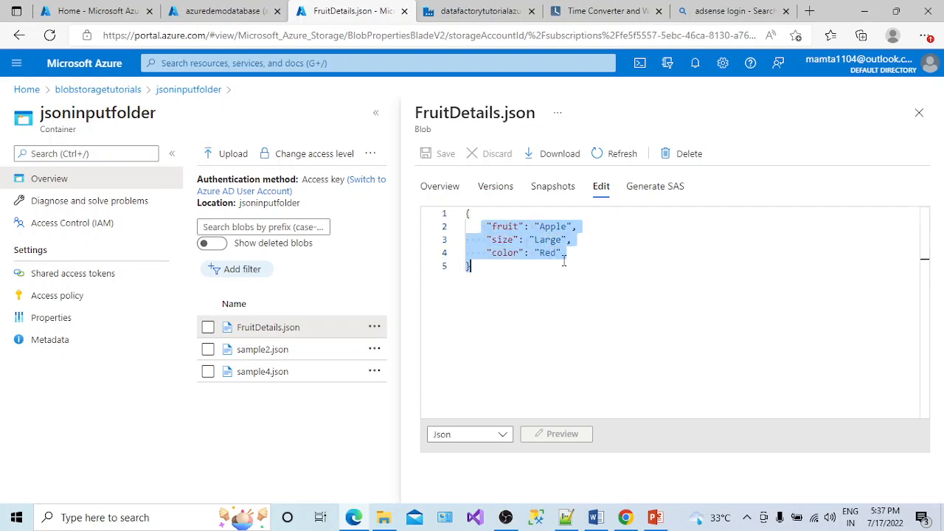
pyautogui.click(482, 232)
pyautogui.moveTo(482, 227); pyautogui.dragTo(520, 227)
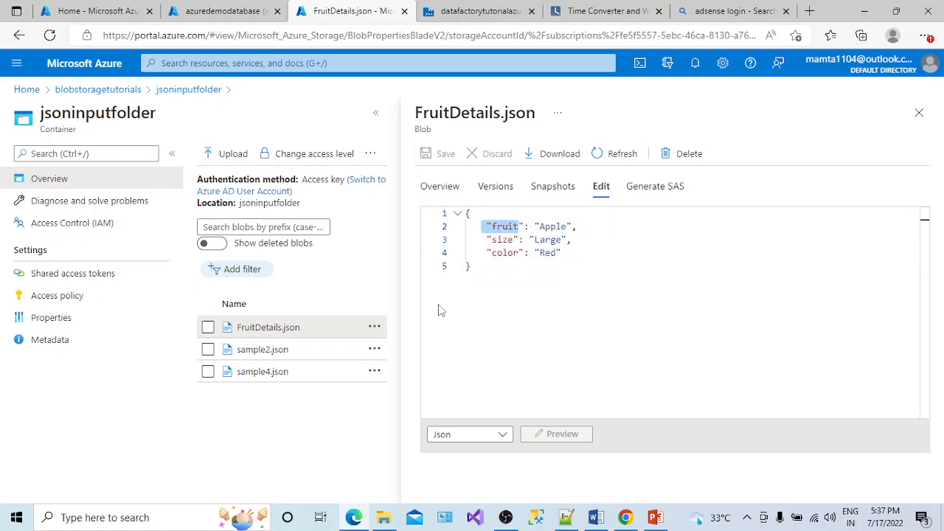
# Open the contents of sample2.json and examine its top-level fields and the streetAddress, city and state fields nested under address.
pyautogui.click(278, 356)
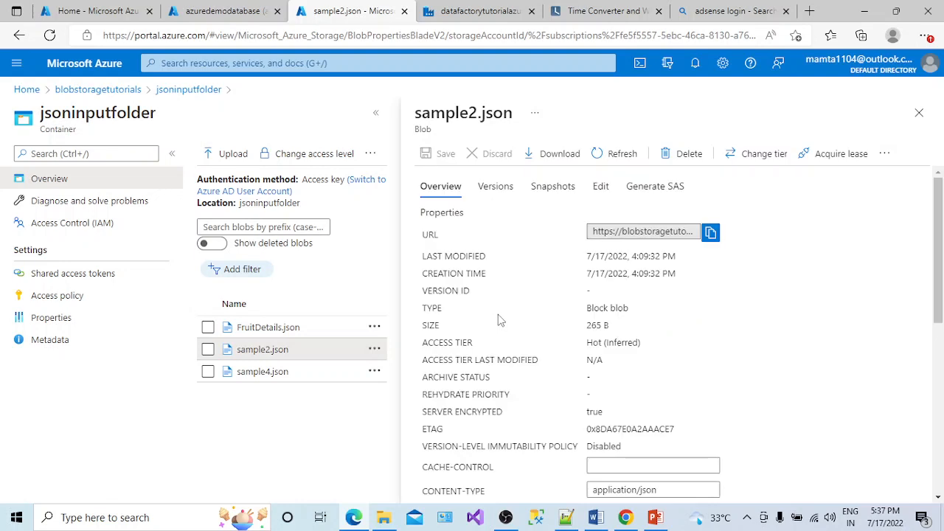
pyautogui.click(602, 187)
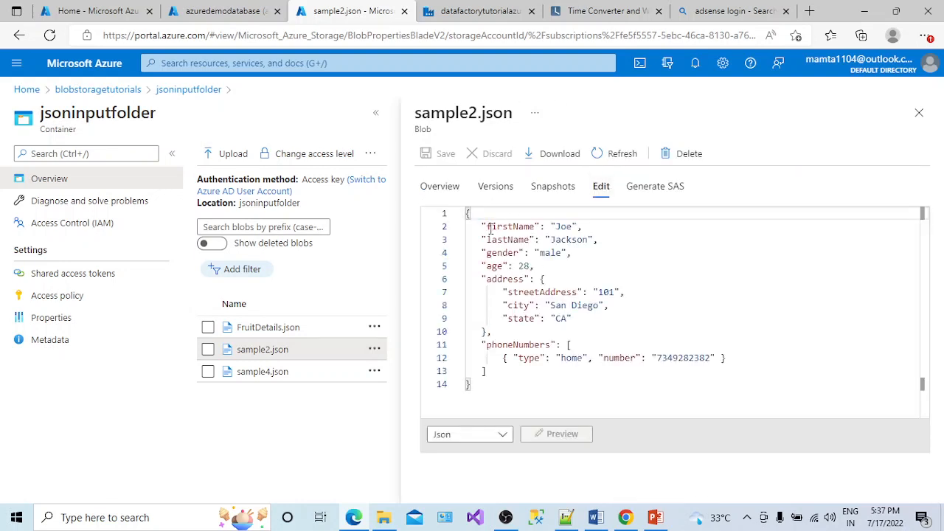
pyautogui.moveTo(488, 227); pyautogui.dragTo(512, 240)
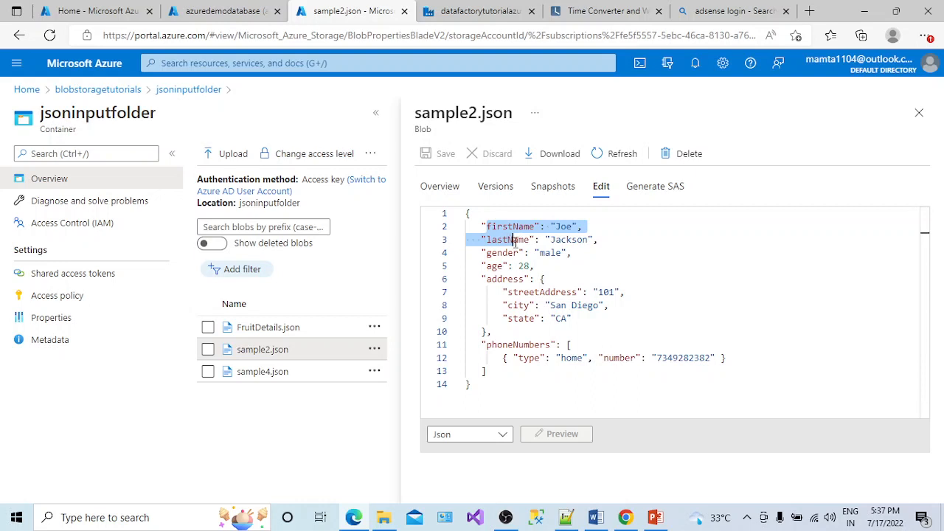
pyautogui.click(502, 266)
pyautogui.click(507, 279)
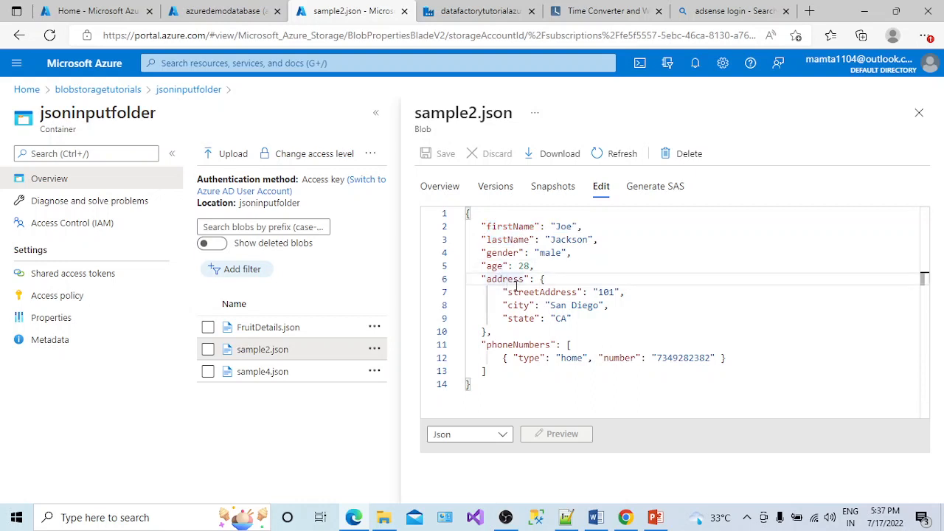
pyautogui.moveTo(506, 292); pyautogui.dragTo(576, 320)
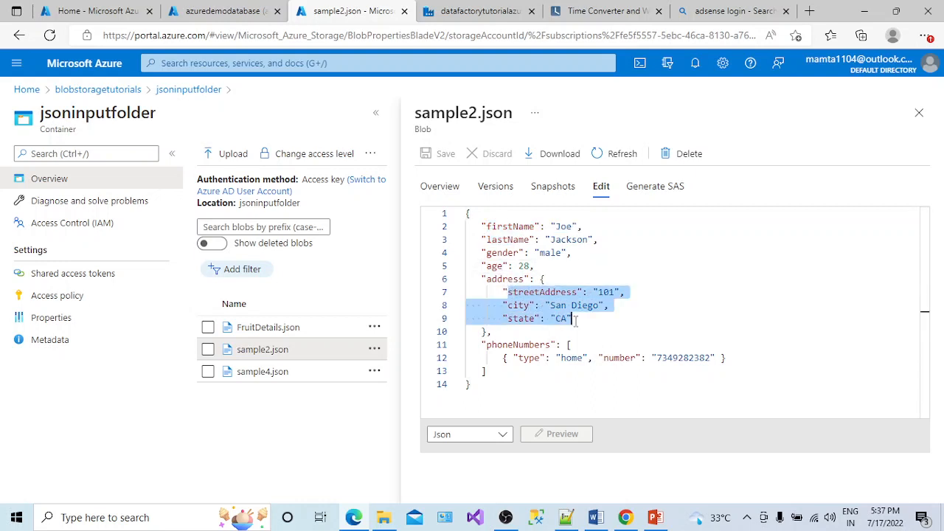
pyautogui.click(511, 293)
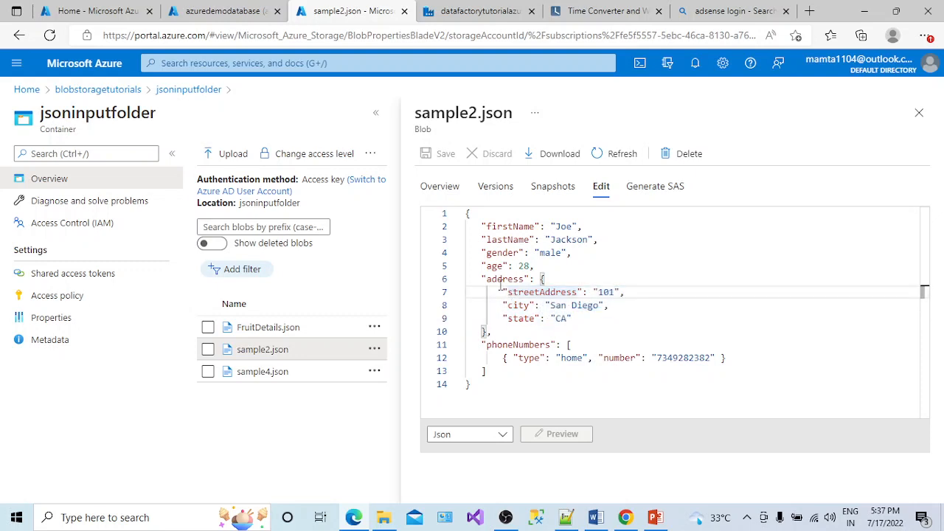
pyautogui.click(521, 304)
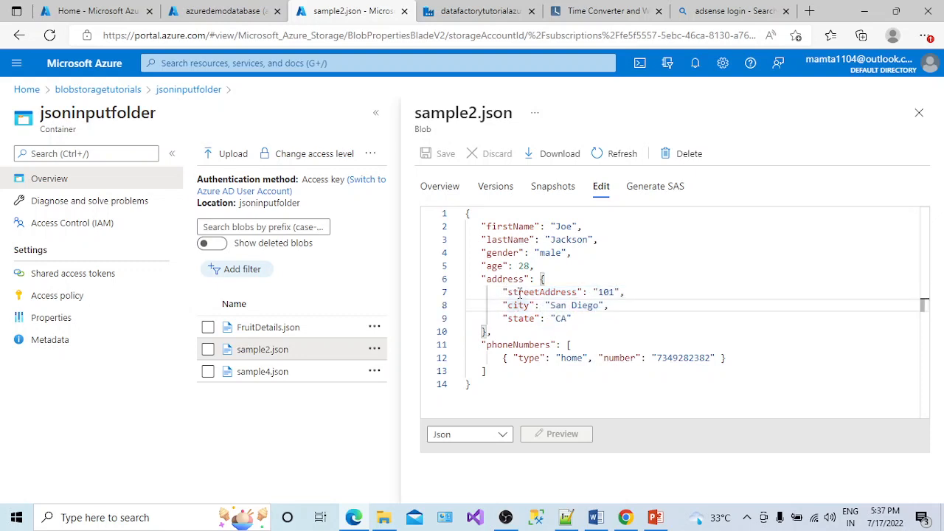
pyautogui.click(521, 293)
pyautogui.doubleClick(519, 304)
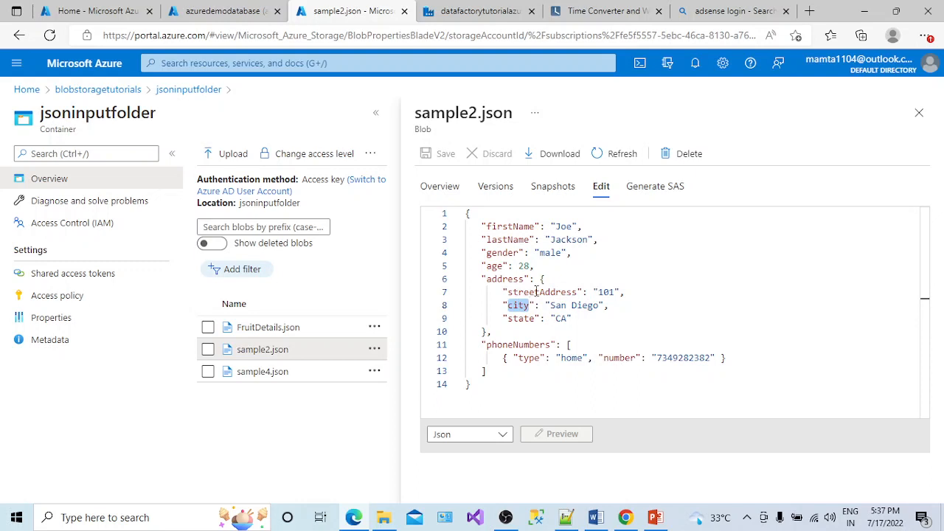
pyautogui.doubleClick(528, 293)
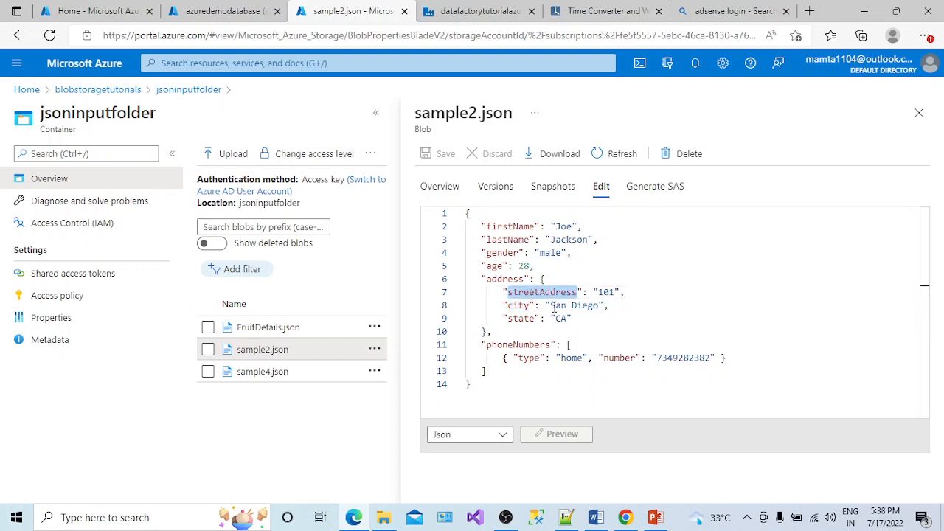
pyautogui.doubleClick(521, 318)
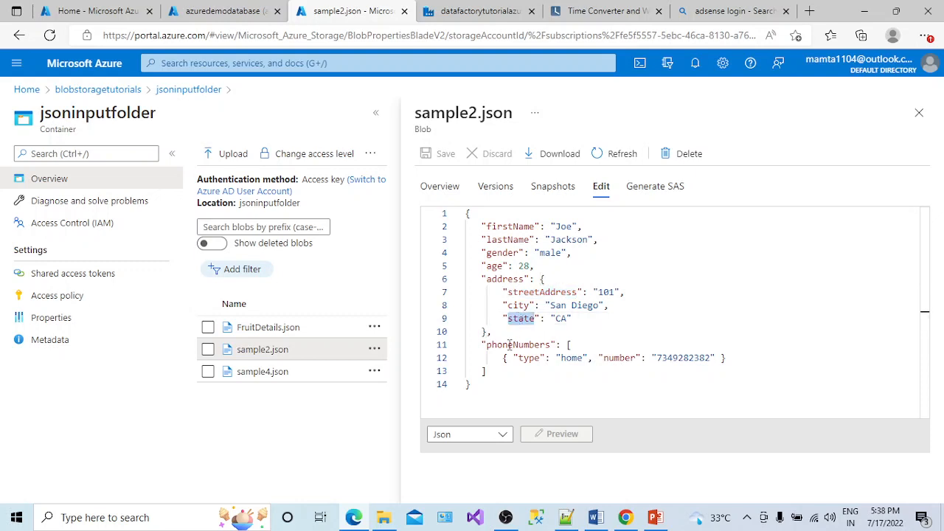
# Examine the phoneNumbers array with its type and number fields in sample2.json, and compare it with the nested address object.
pyautogui.doubleClick(509, 345)
pyautogui.doubleClick(528, 357)
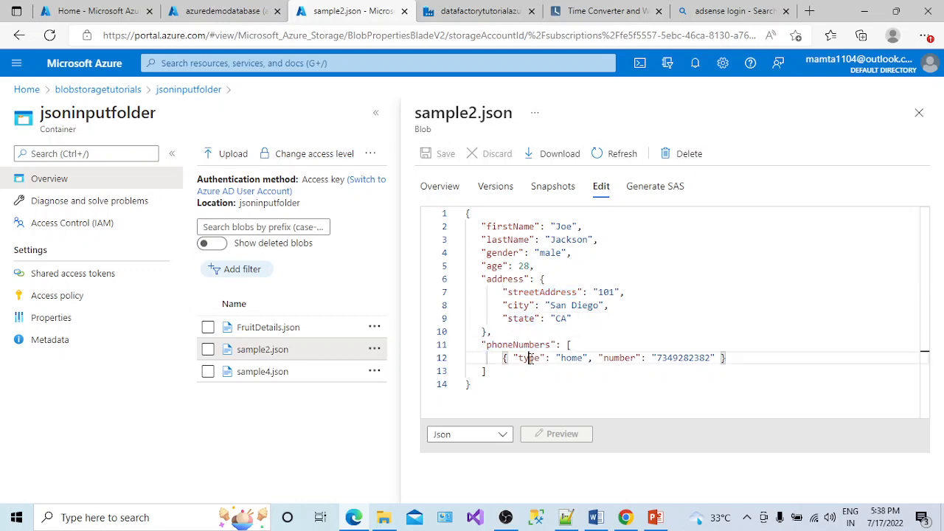
pyautogui.doubleClick(621, 358)
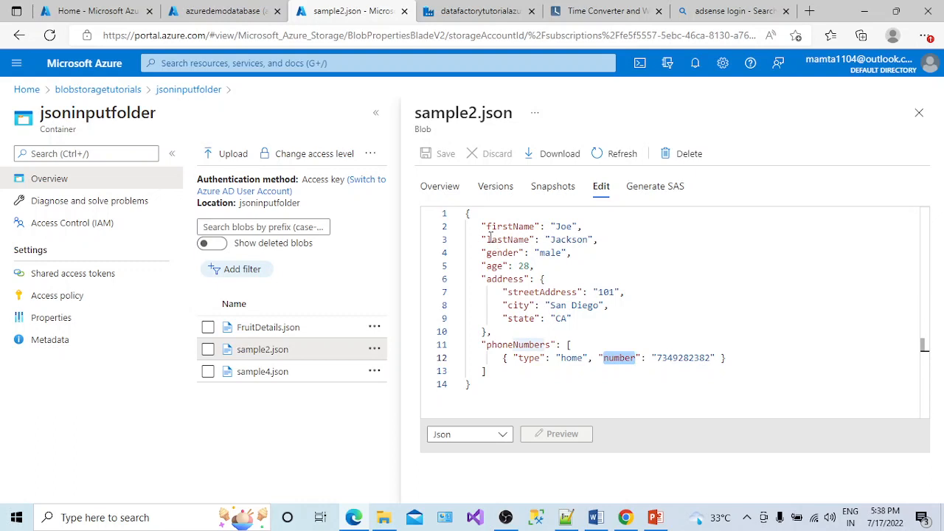
pyautogui.click(508, 284)
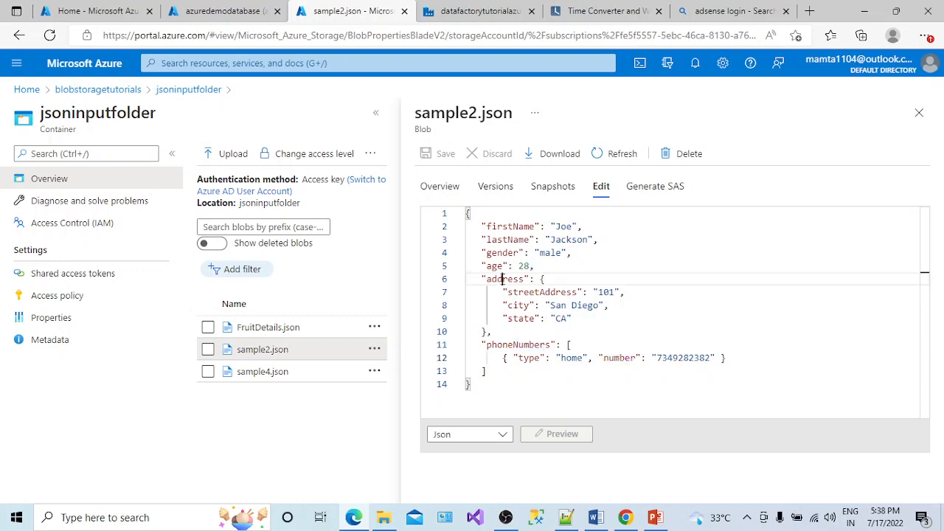
pyautogui.moveTo(497, 292); pyautogui.dragTo(557, 324)
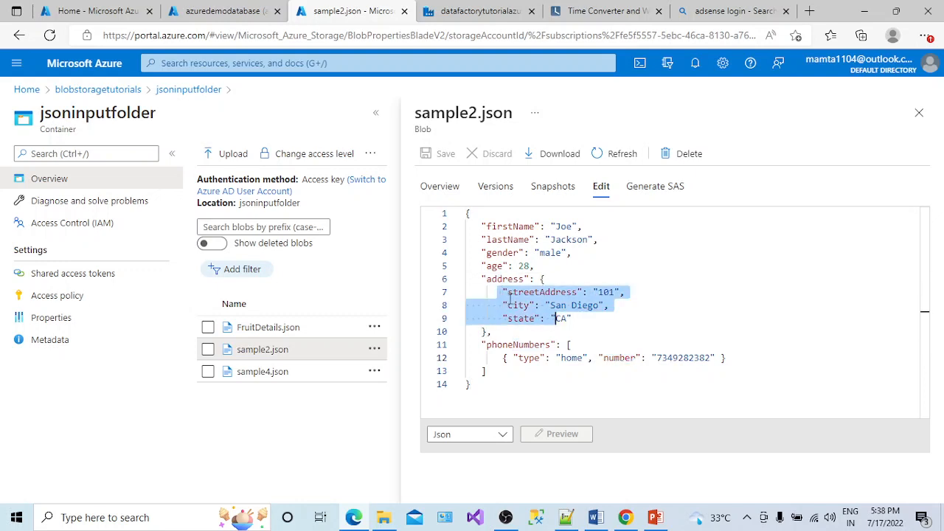
pyautogui.moveTo(500, 292); pyautogui.dragTo(570, 320)
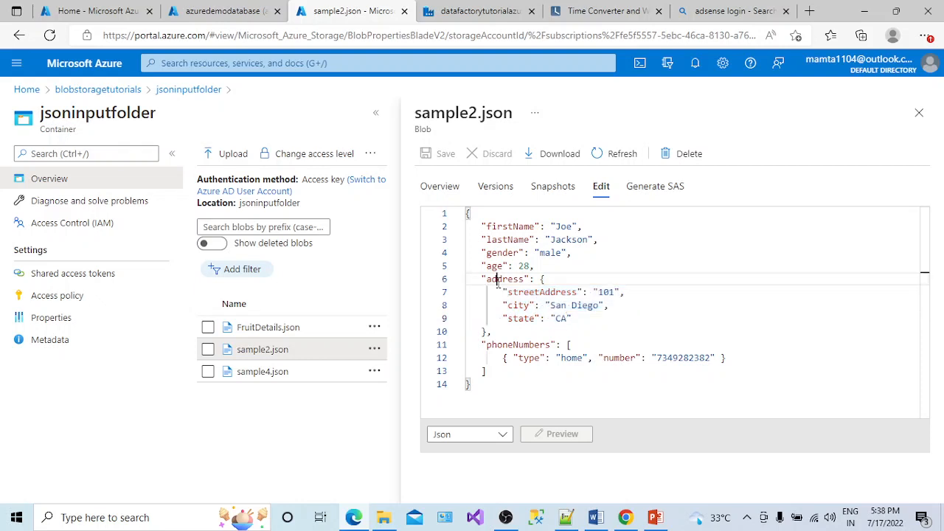
pyautogui.doubleClick(501, 280)
pyautogui.click(522, 345)
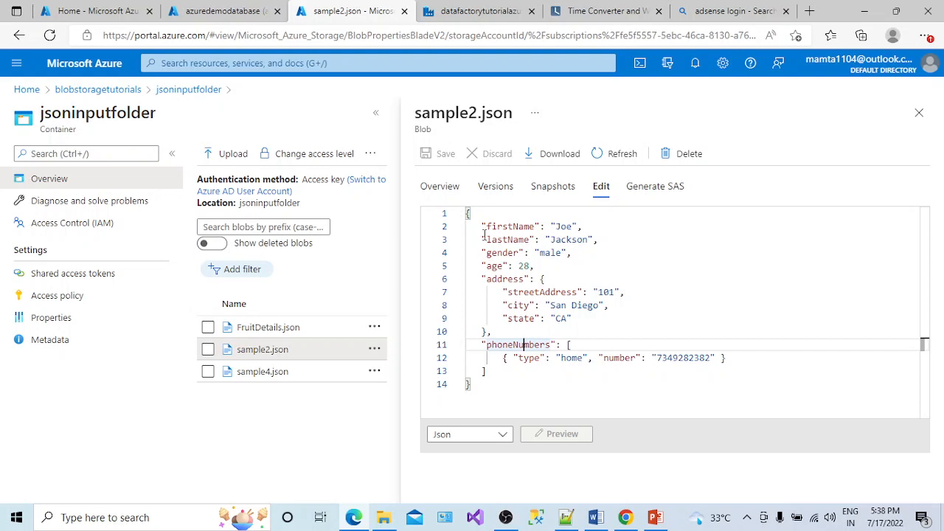
# Open the contents of sample4.json and examine the people array and each person object inside it.
pyautogui.click(284, 370)
pyautogui.click(282, 370)
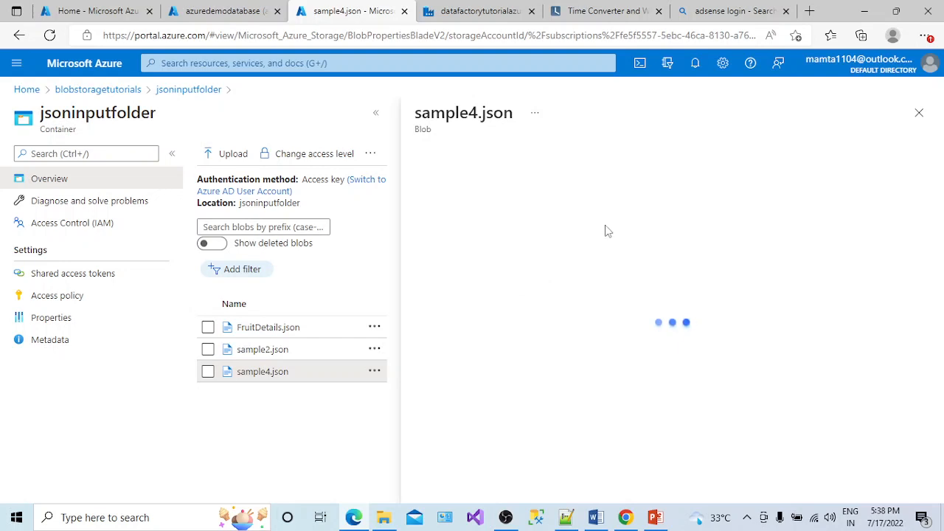
pyautogui.click(601, 187)
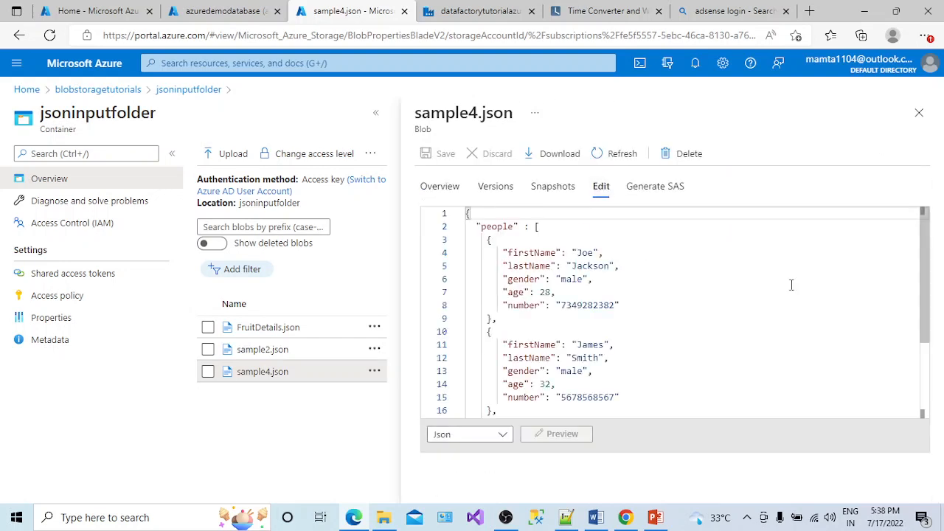
pyautogui.moveTo(925, 276)
pyautogui.mouseDown()
pyautogui.moveTo(930, 303)
pyautogui.moveTo(925, 267)
pyautogui.mouseUp()
pyautogui.doubleClick(486, 226)
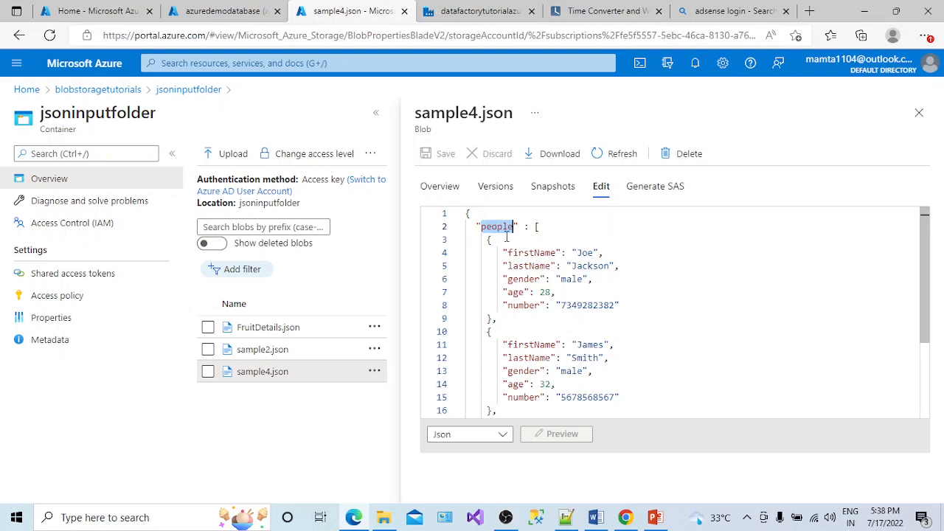
pyautogui.moveTo(536, 226); pyautogui.dragTo(572, 397)
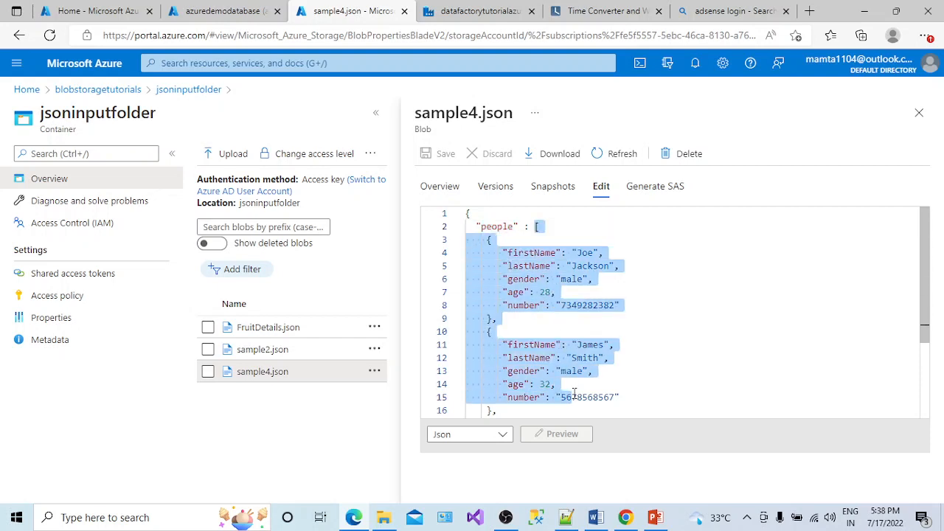
pyautogui.moveTo(486, 246); pyautogui.dragTo(497, 295)
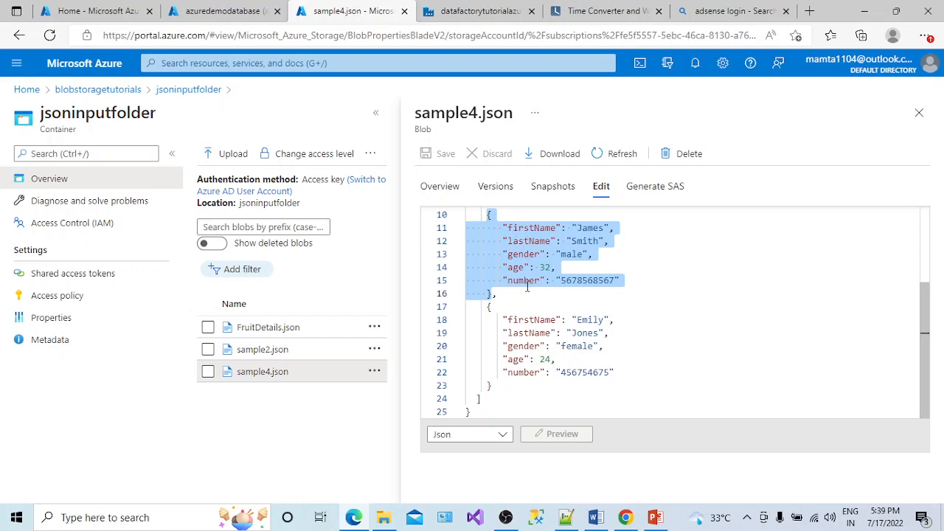
pyautogui.click(486, 308)
pyautogui.moveTo(486, 310); pyautogui.dragTo(498, 387)
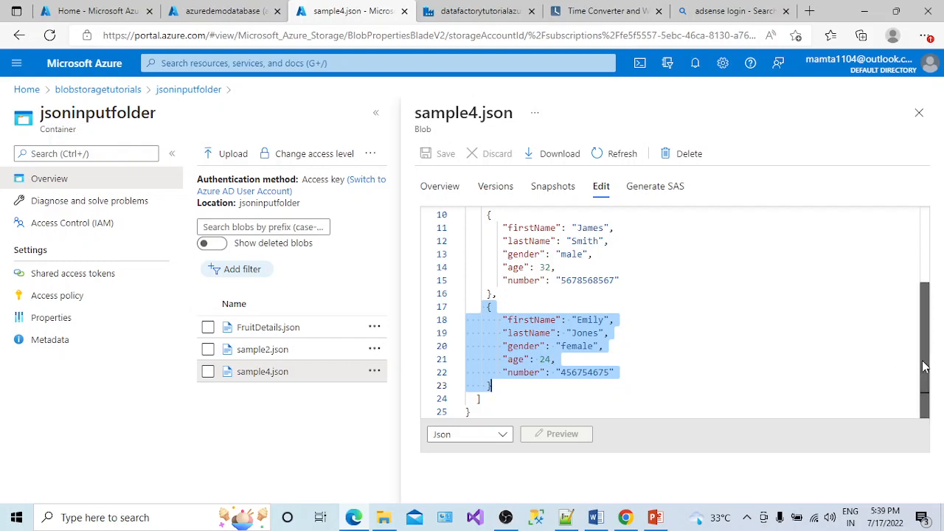
pyautogui.moveTo(921, 358); pyautogui.dragTo(917, 283)
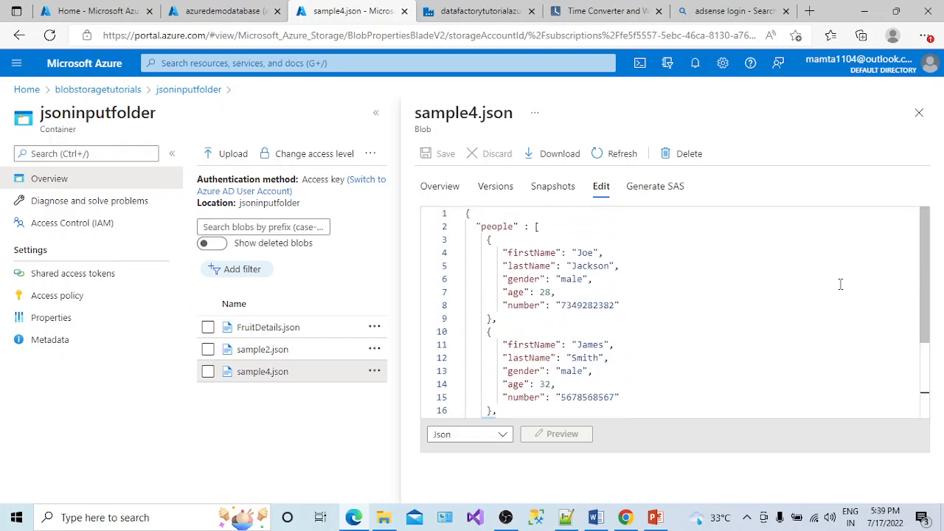
pyautogui.doubleClick(499, 227)
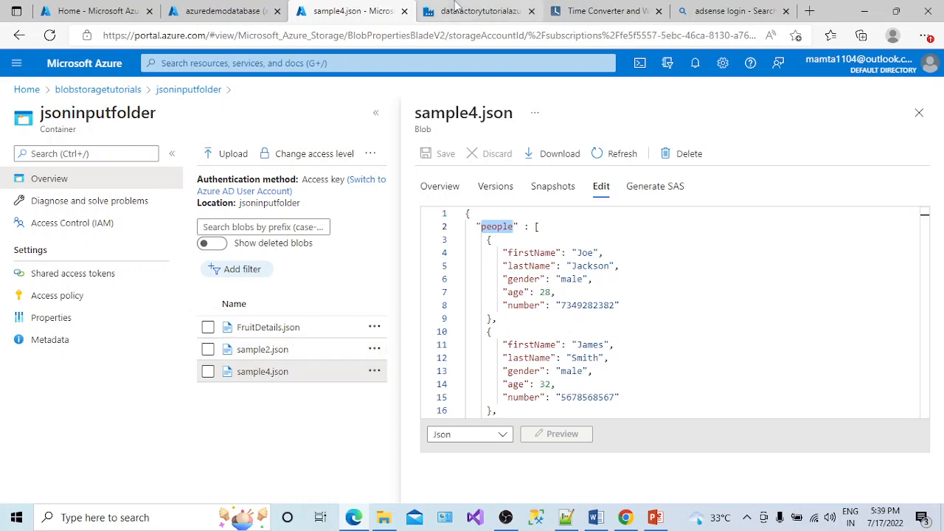
# Dismiss the publishing error notification in Azure Data Factory, and reopen FruitDetails.json in the storage container.
pyautogui.click(478, 11)
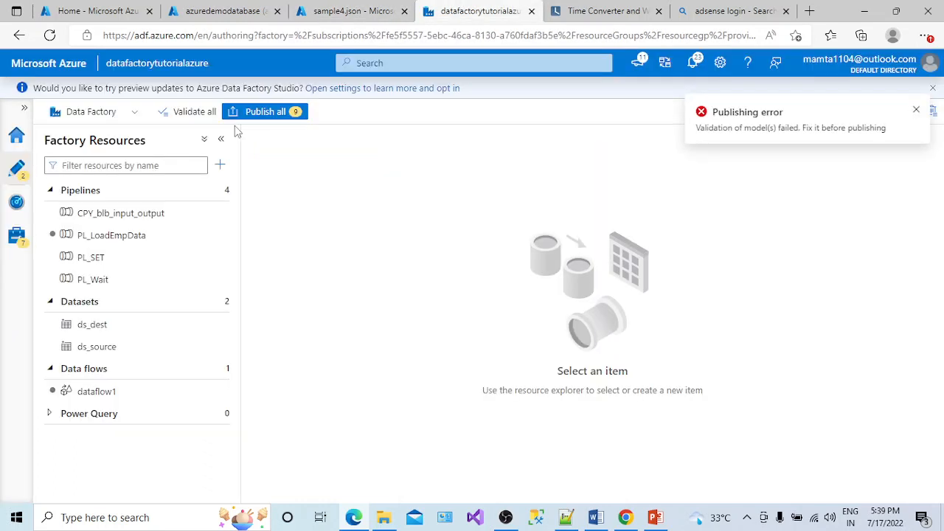
pyautogui.click(916, 109)
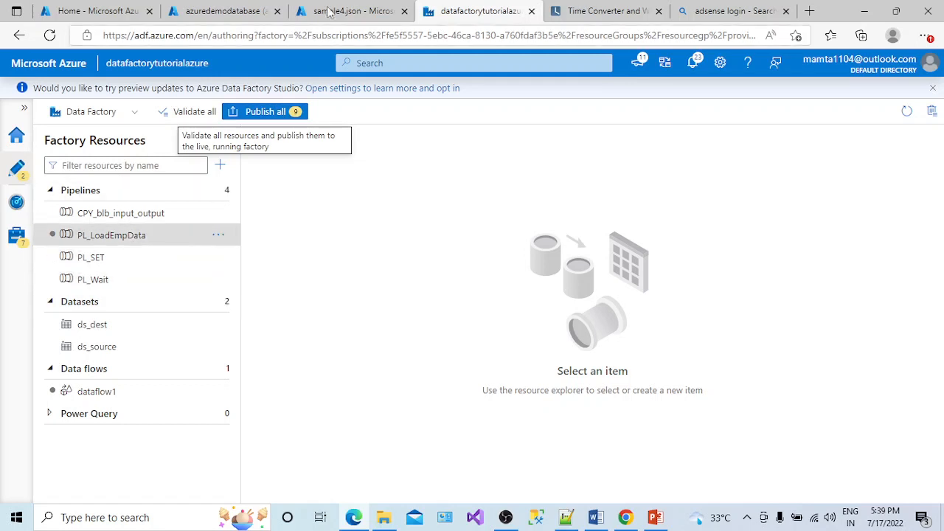
pyautogui.hotkey('ctrl', 'shift', 'Tab')
pyautogui.click(290, 329)
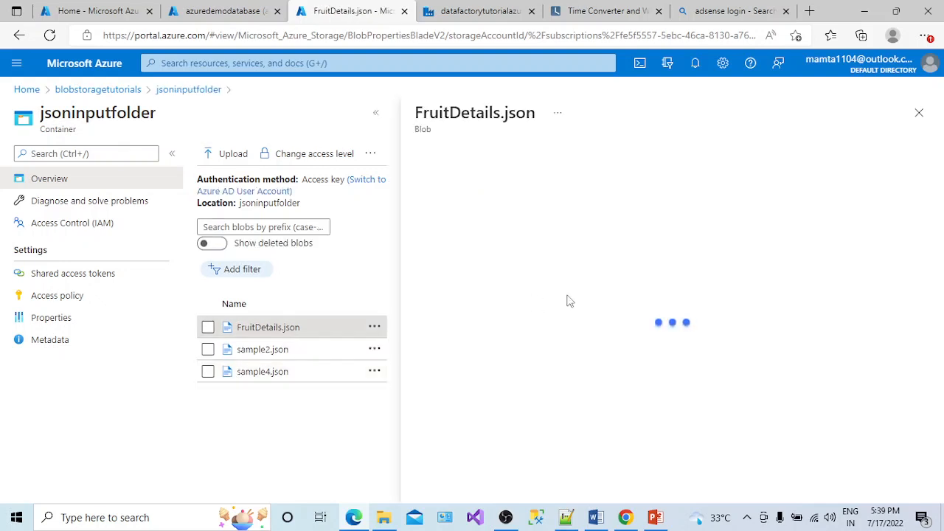
# Switch to Azure Data Factory and create a new blank pipeline.
pyautogui.click(476, 14)
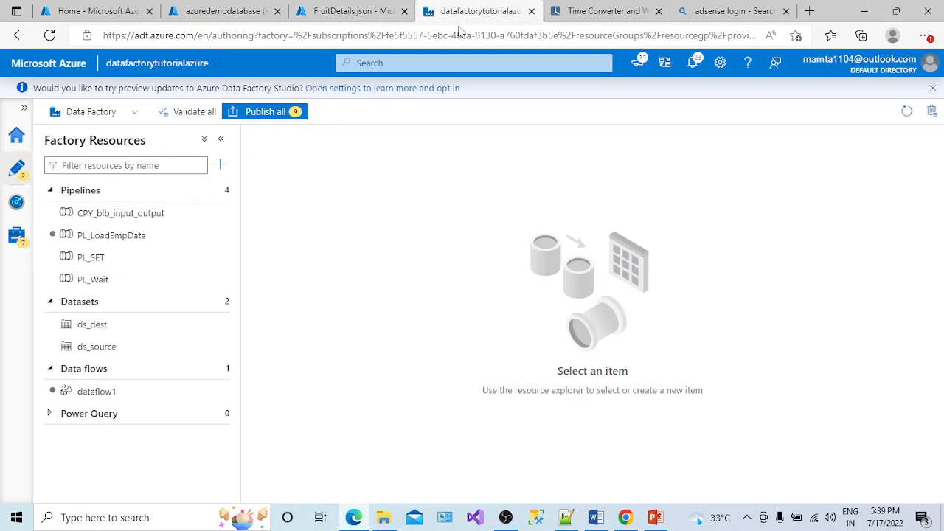
pyautogui.click(220, 164)
pyautogui.moveTo(243, 186)
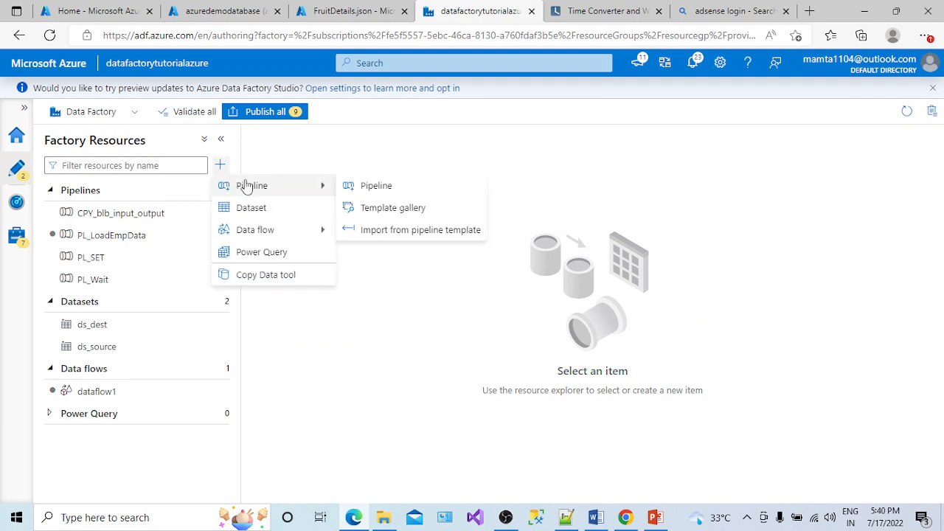
pyautogui.click(348, 189)
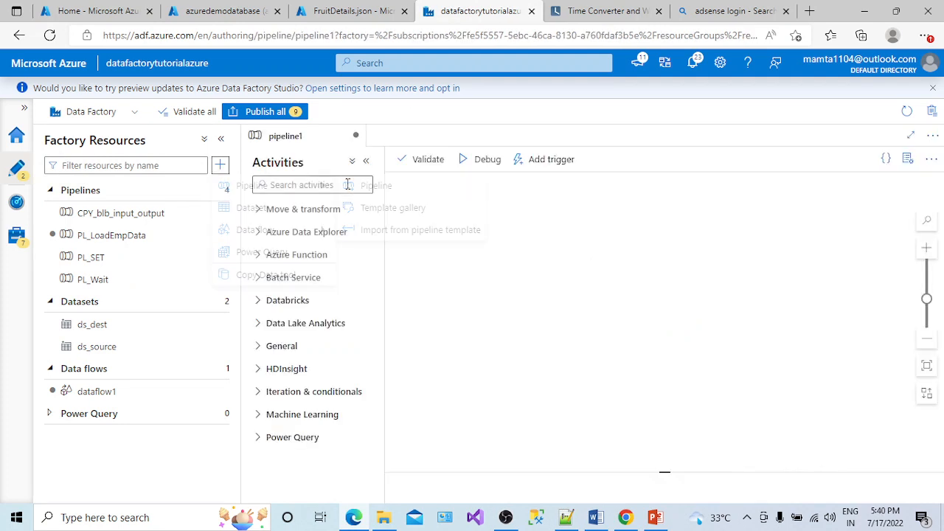
pyautogui.click(746, 520)
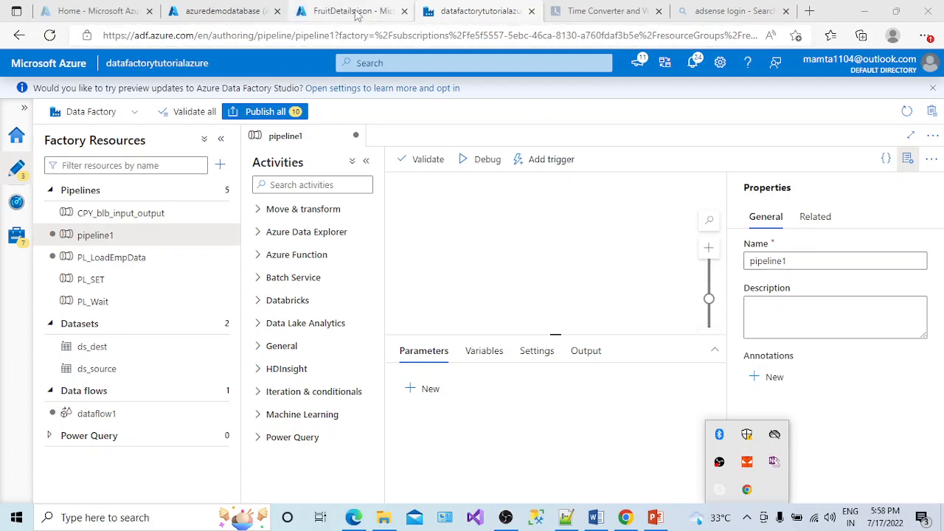
# Rename the new pipeline as PL_CPY_Fruits and hide its properties.
pyautogui.doubleClick(752, 259)
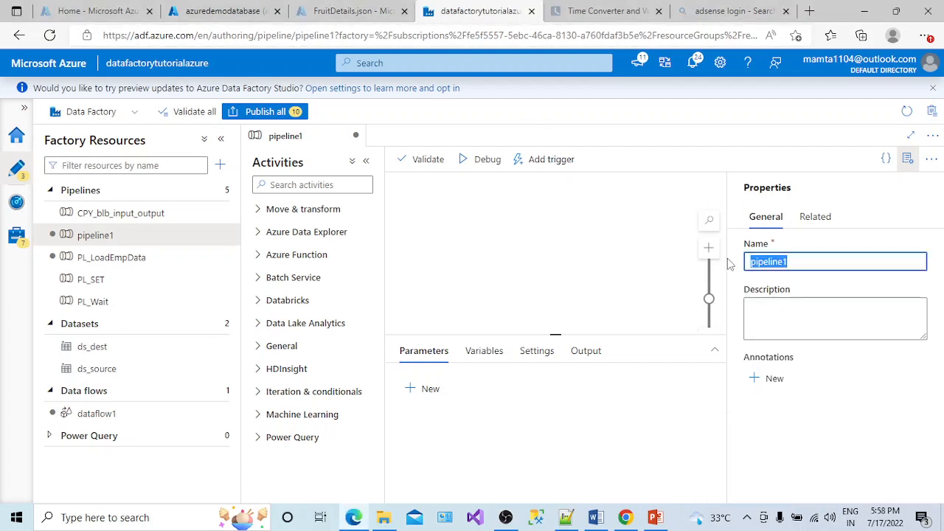
pyautogui.write('PL')
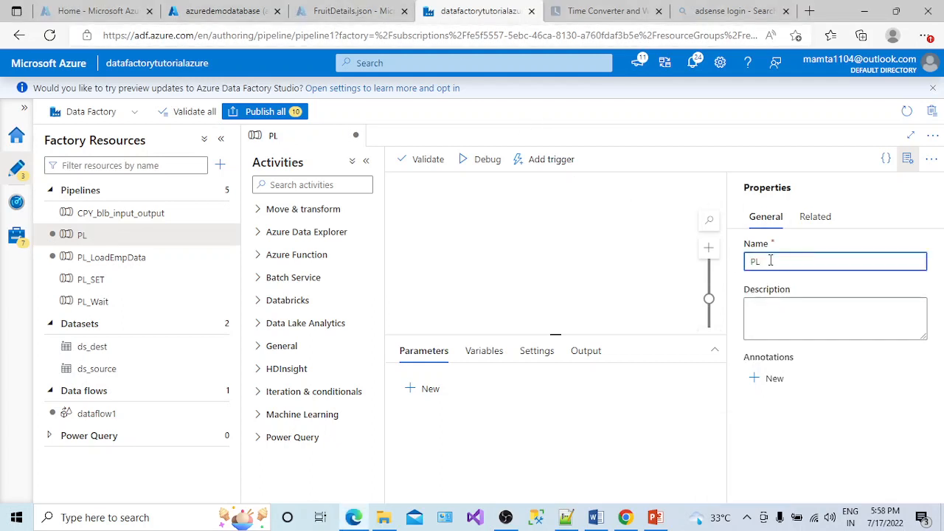
pyautogui.write('_CPY_Fruits')
pyautogui.click(797, 301)
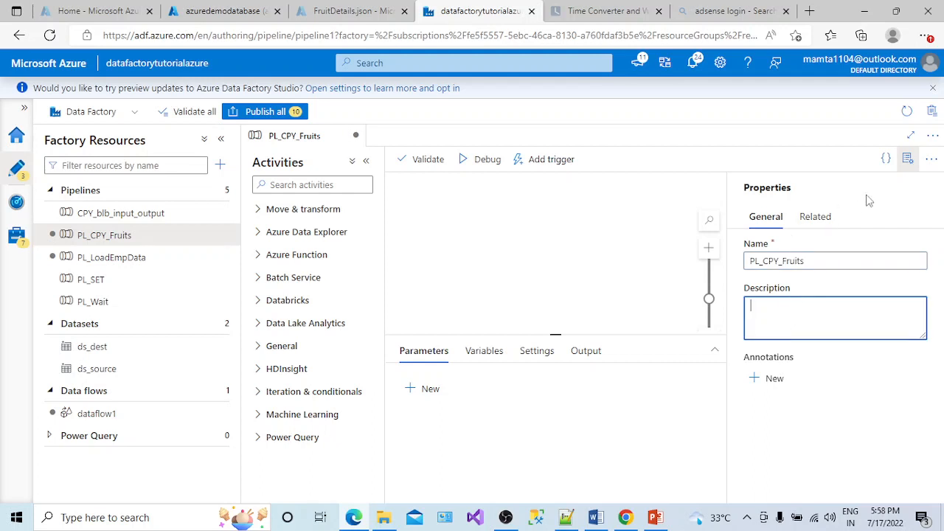
pyautogui.click(907, 159)
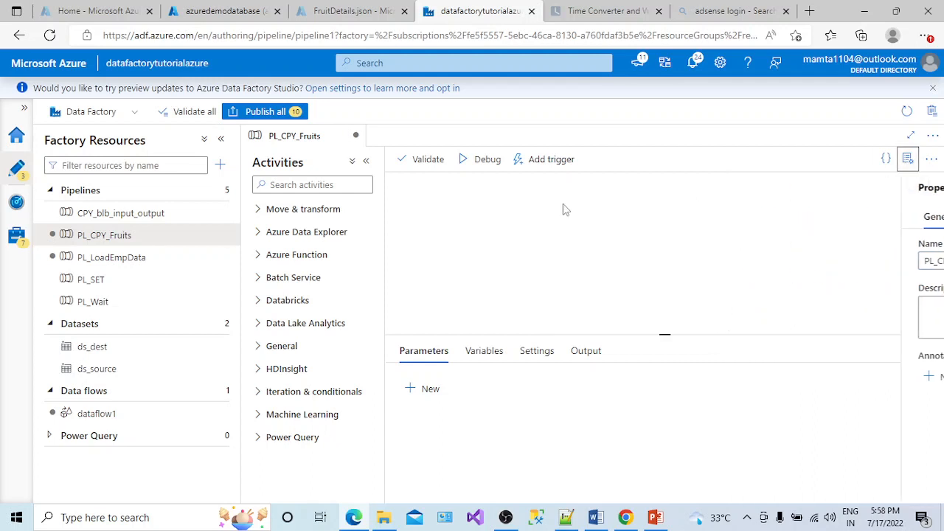
# Add a Copy data activity to the pipeline canvas and show its source settings, collapsing the side panes for more room.
pyautogui.click(258, 209)
pyautogui.moveTo(294, 237); pyautogui.dragTo(514, 239)
pyautogui.click(487, 351)
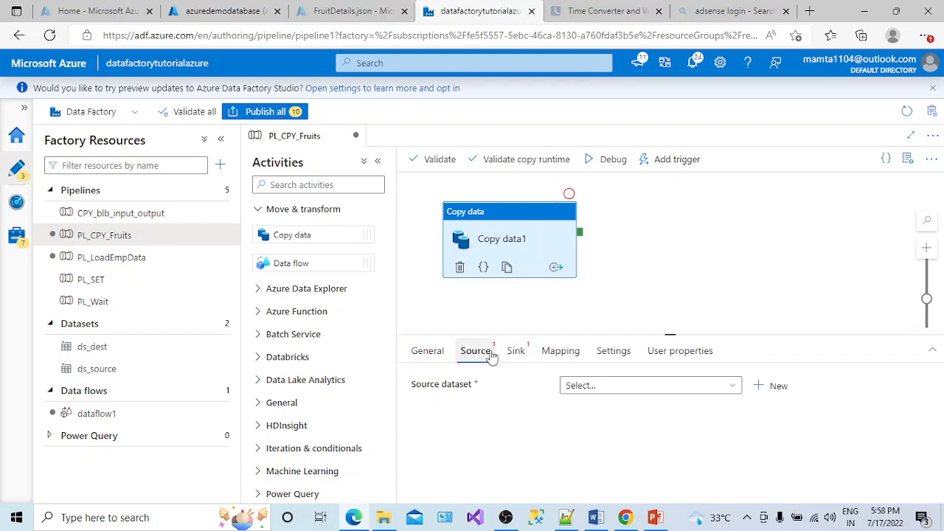
pyautogui.click(377, 160)
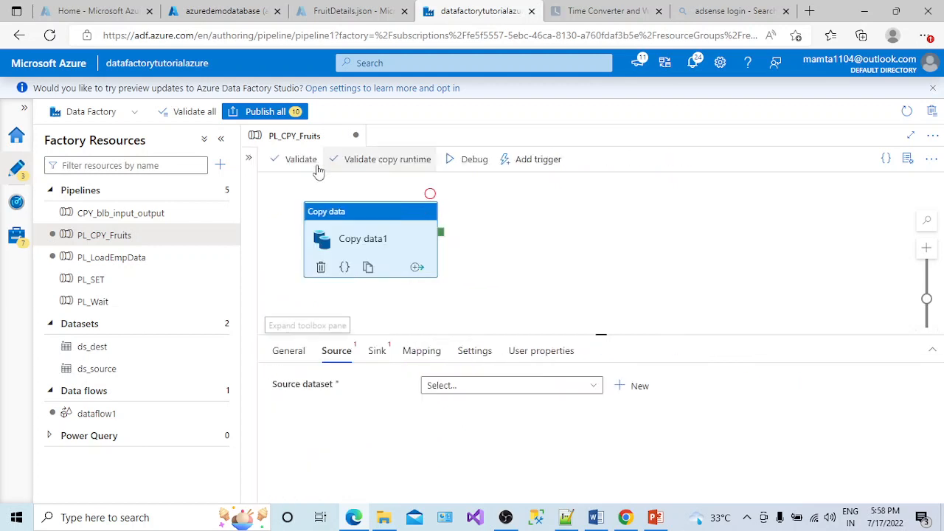
pyautogui.click(221, 138)
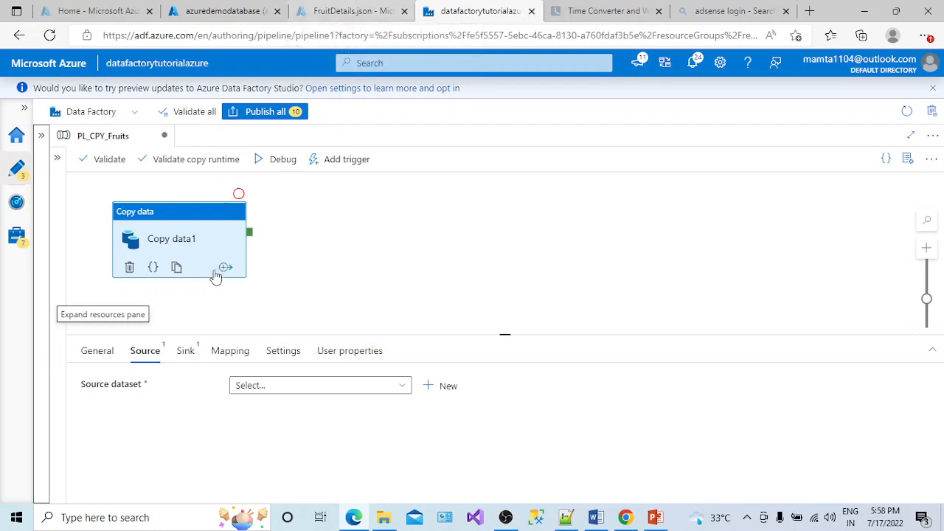
# Start a new source dataset for the copy activity, using Azure Blob Storage as data store and JSON as format.
pyautogui.click(278, 386)
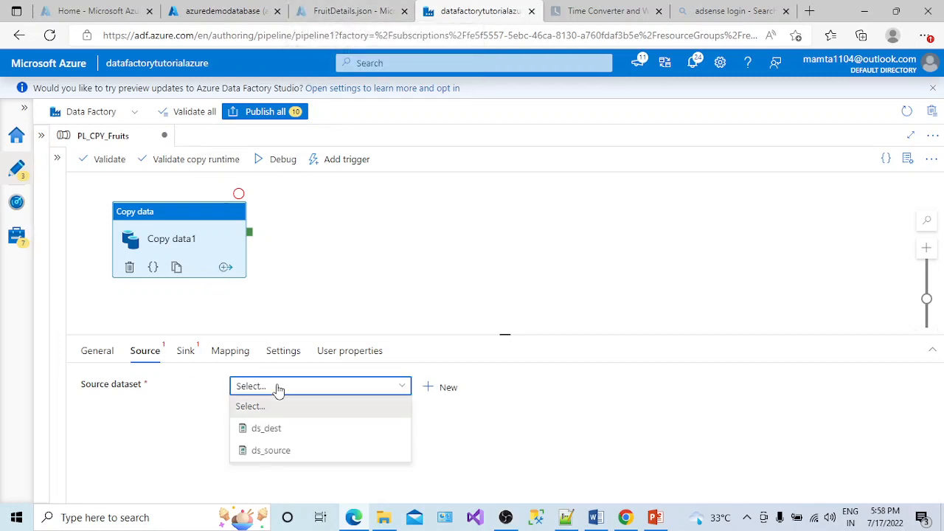
pyautogui.click(438, 390)
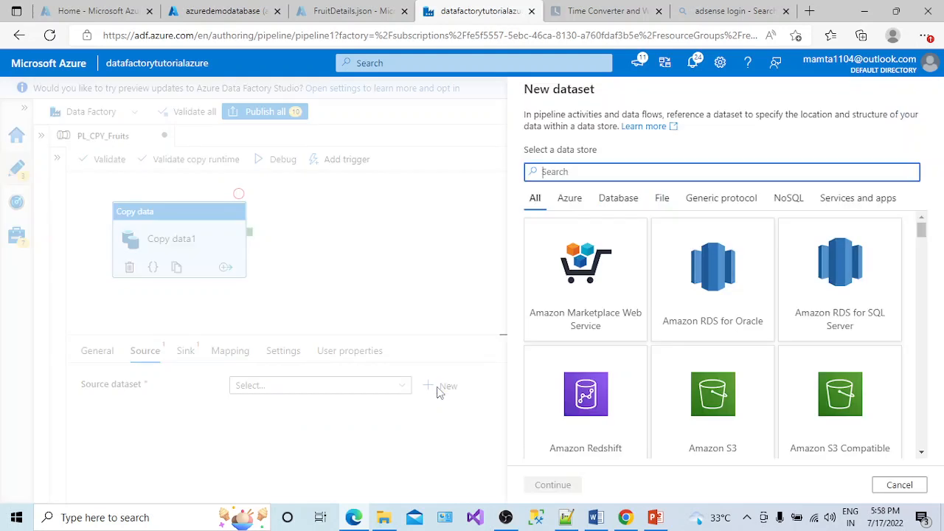
pyautogui.write('blob')
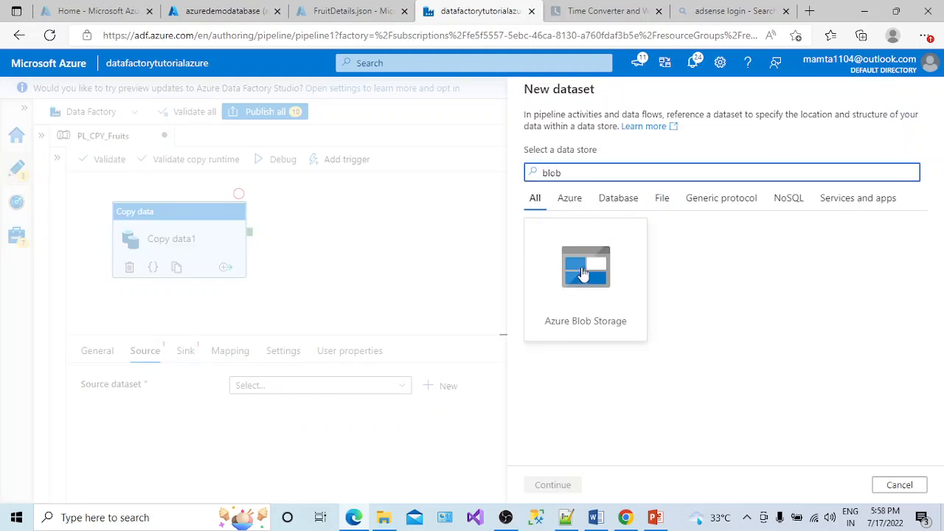
pyautogui.click(582, 272)
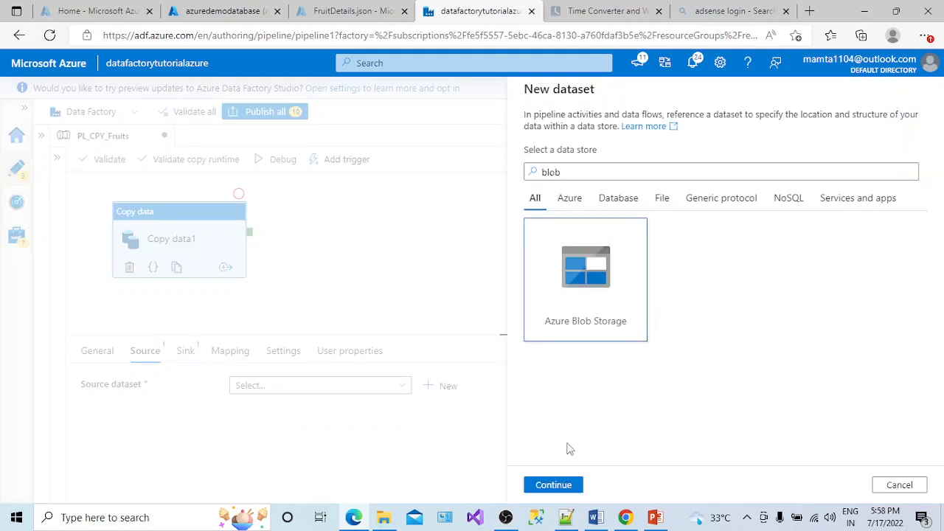
pyautogui.click(562, 484)
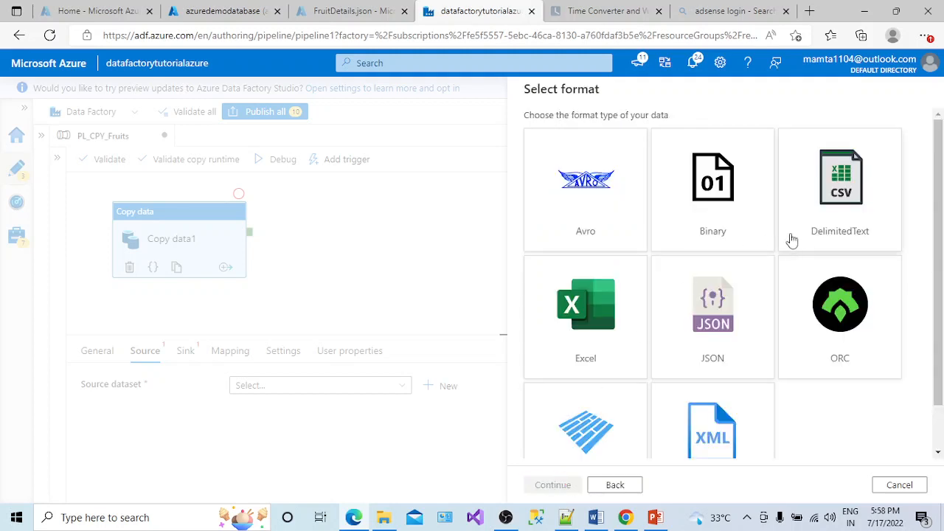
pyautogui.click(721, 335)
pyautogui.click(573, 486)
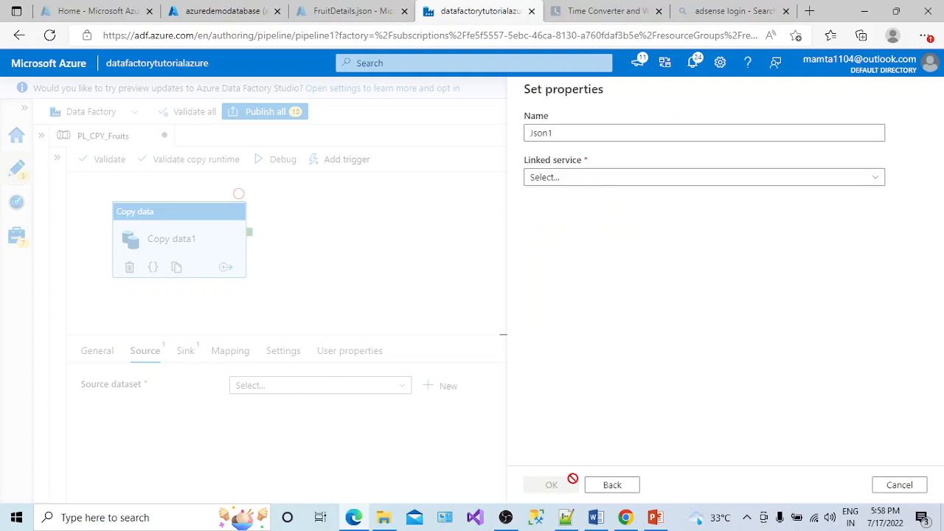
# Name the source dataset blob_json_source and assign it the linked service ln_blobsource.
pyautogui.moveTo(559, 133); pyautogui.dragTo(514, 135)
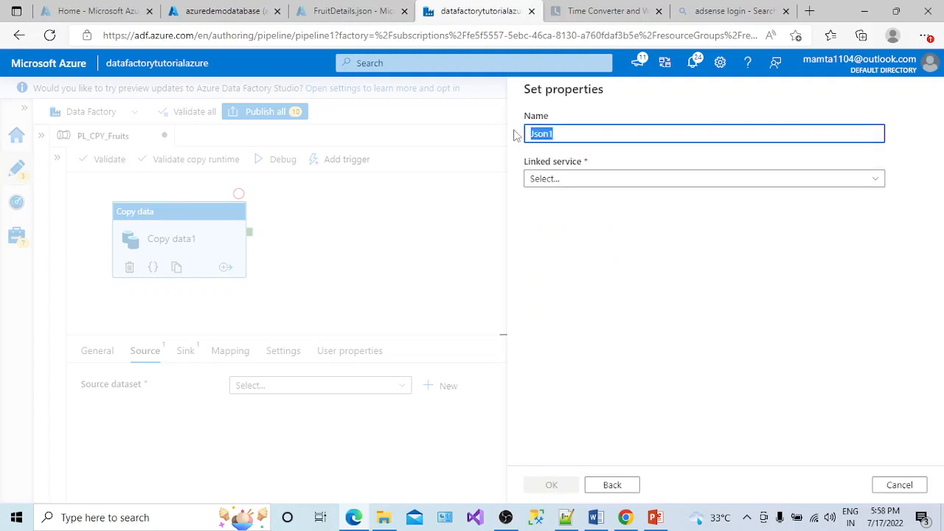
pyautogui.write('js')
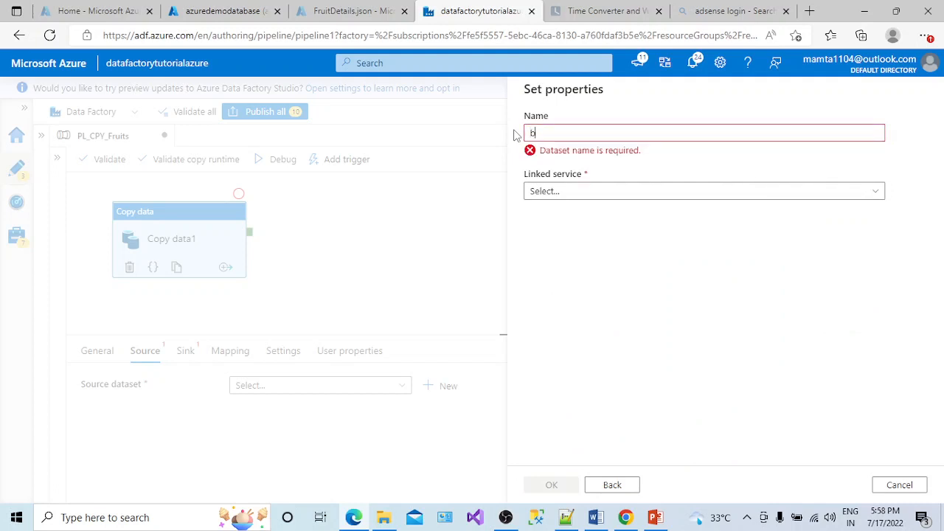
pyautogui.write('blob_json_')
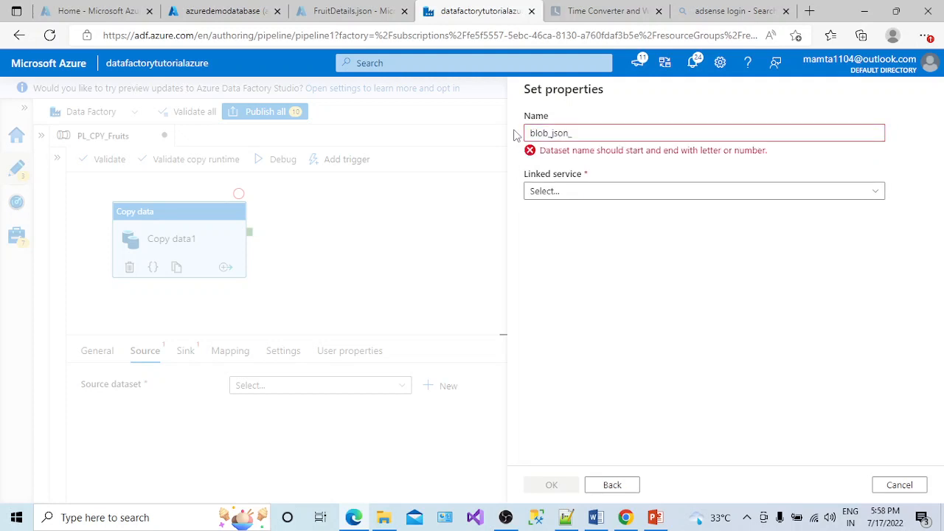
pyautogui.write('source')
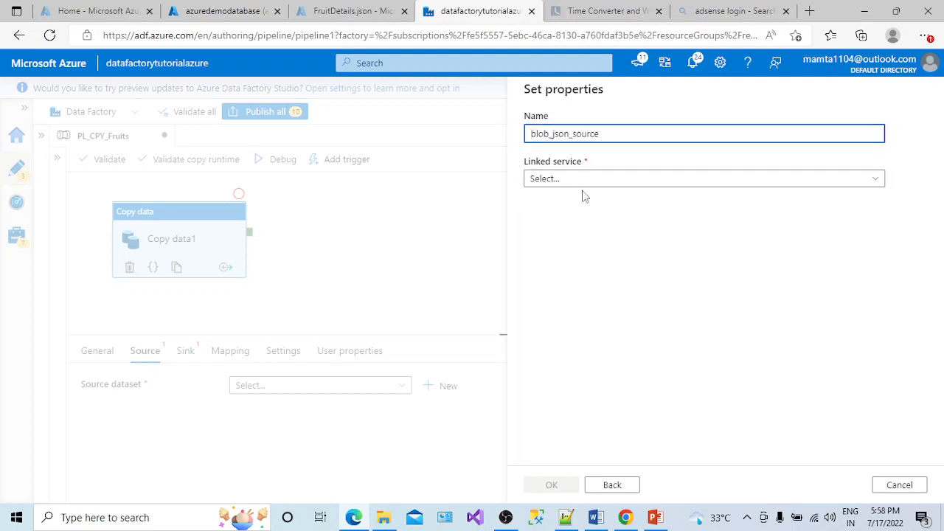
pyautogui.click(613, 180)
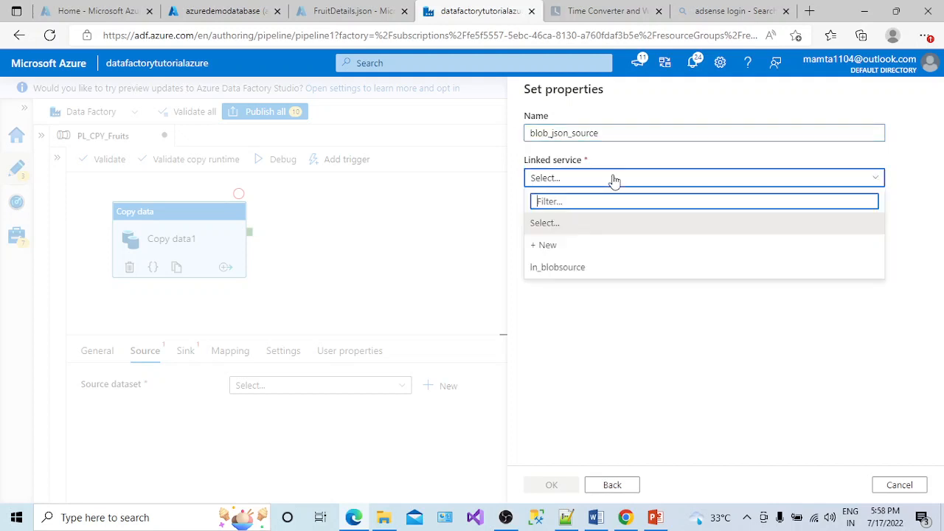
pyautogui.click(574, 276)
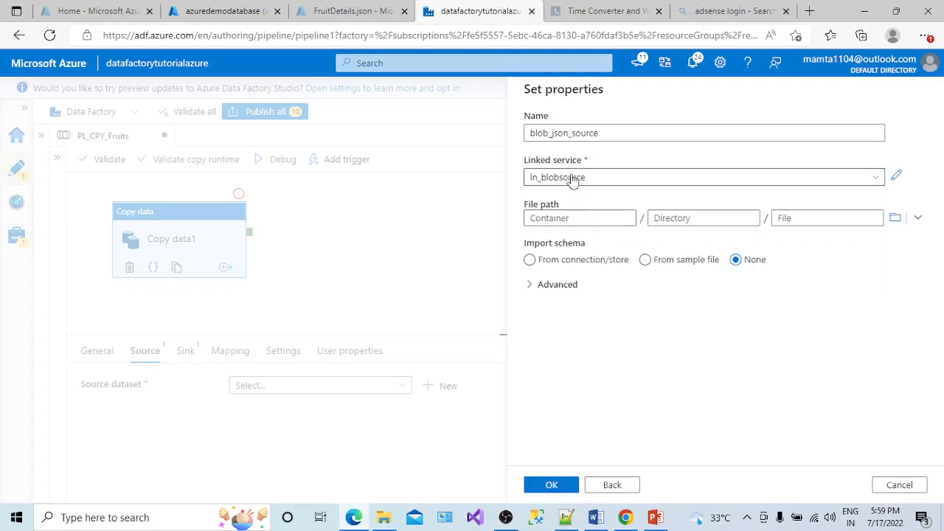
# Point the source dataset to FruitDetails.json in jsoninputfolder, and create the dataset with the schema imported from the connection/store.
pyautogui.click(893, 218)
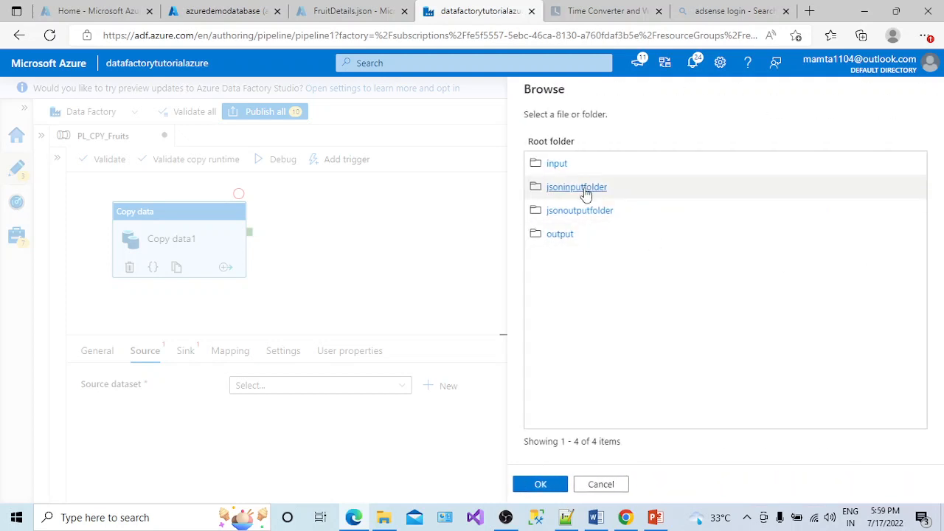
pyautogui.click(585, 190)
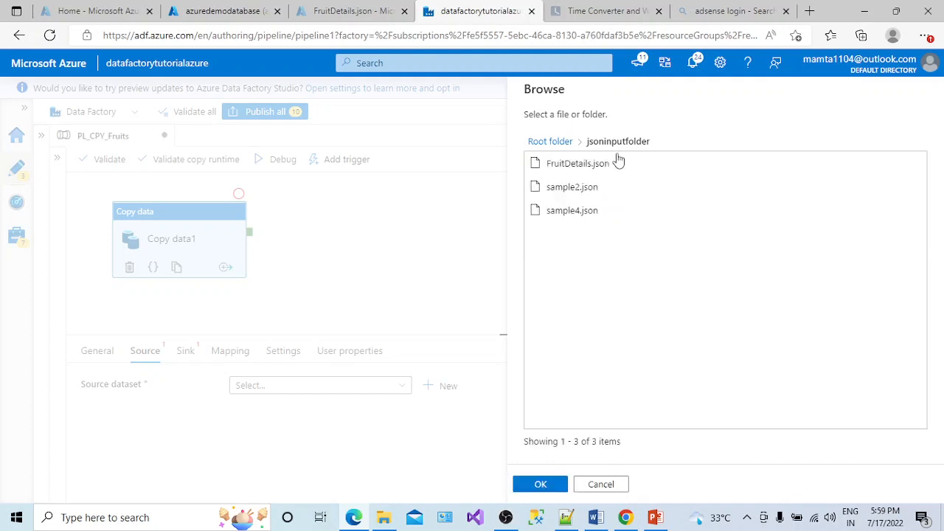
pyautogui.click(566, 163)
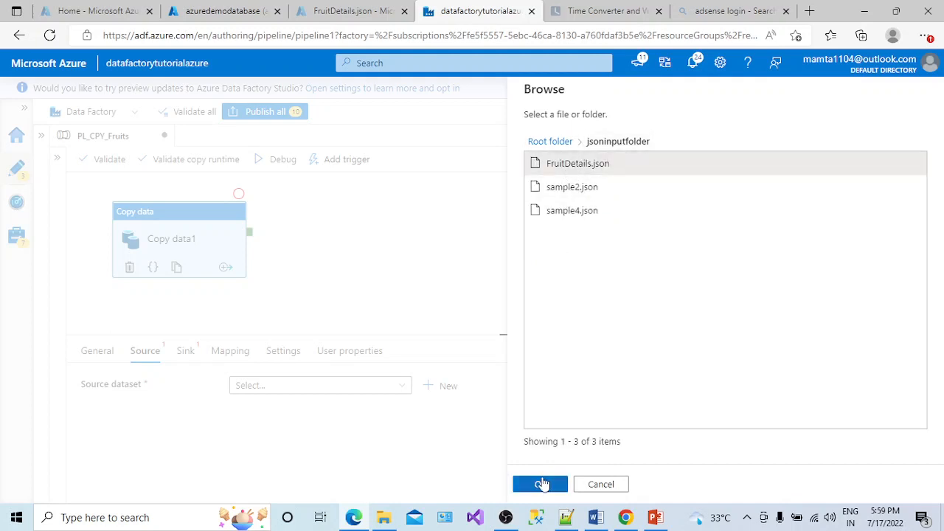
pyautogui.click(542, 484)
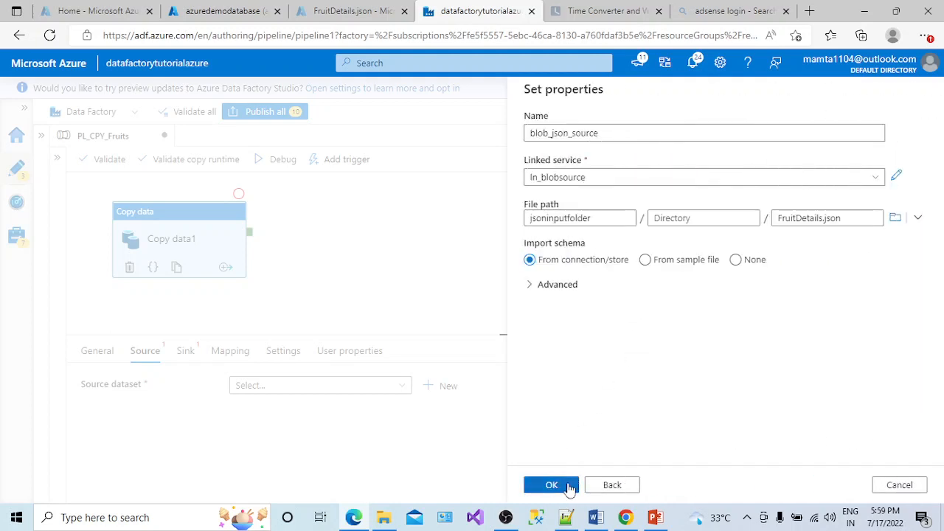
pyautogui.click(570, 487)
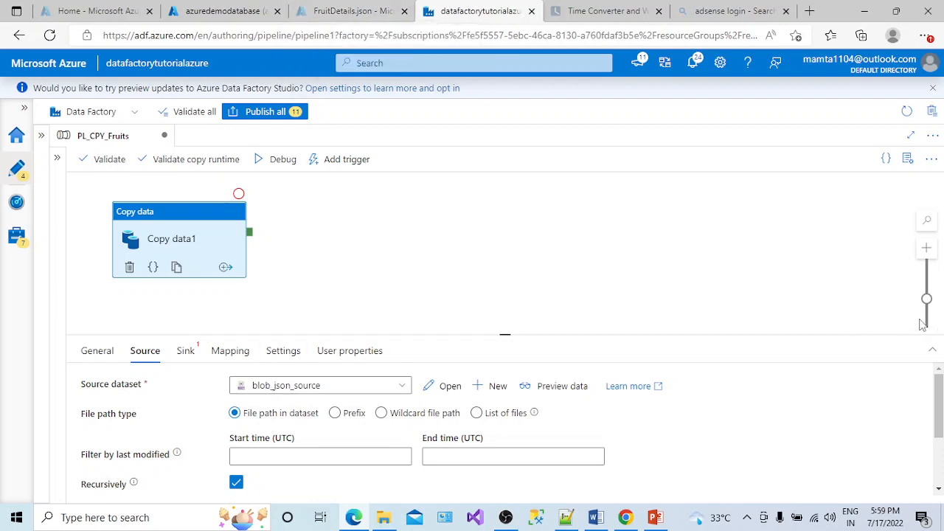
pyautogui.moveTo(939, 409); pyautogui.dragTo(939, 372)
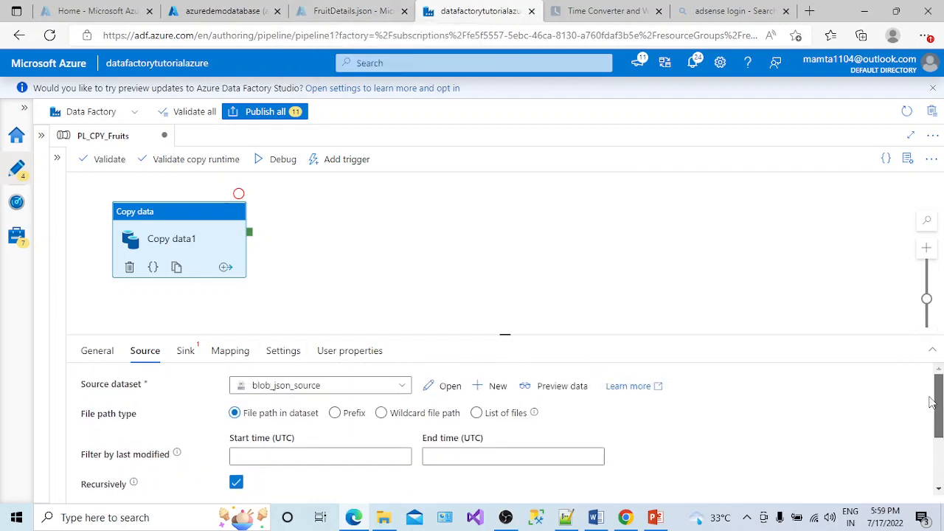
# Start a new sink dataset for the copy activity, using Azure SQL Database as data store.
pyautogui.click(185, 361)
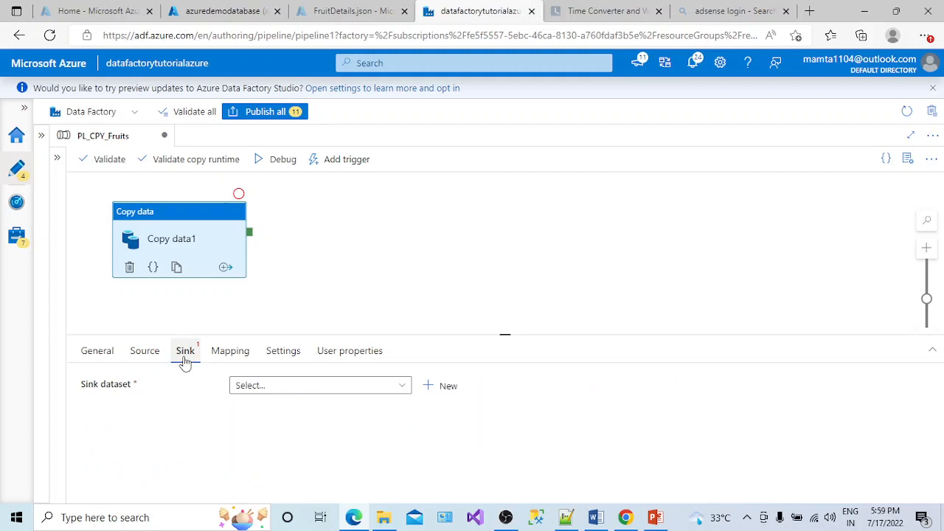
pyautogui.click(262, 388)
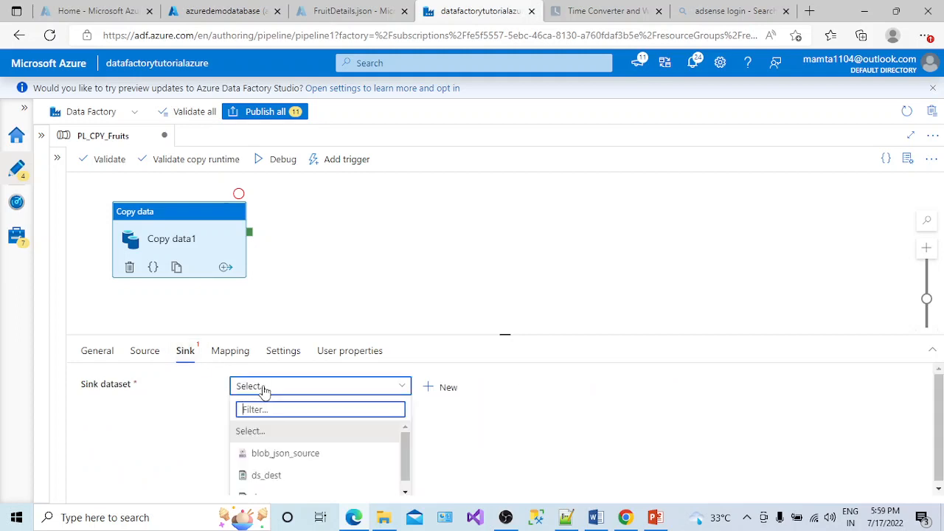
pyautogui.click(432, 389)
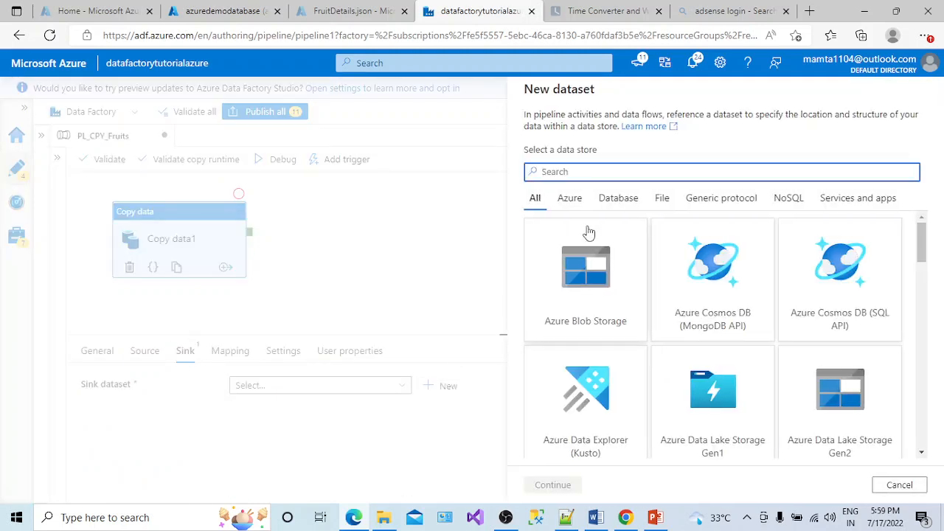
pyautogui.write('sql')
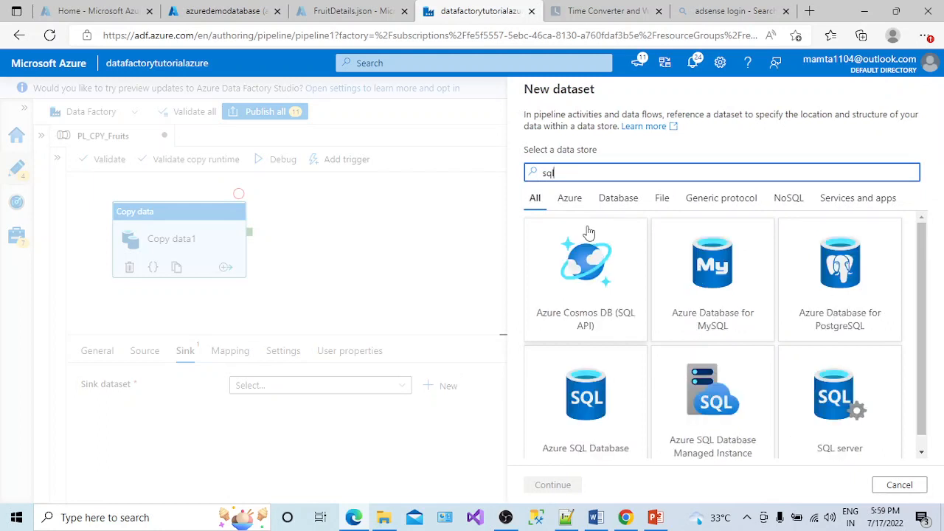
pyautogui.click(577, 417)
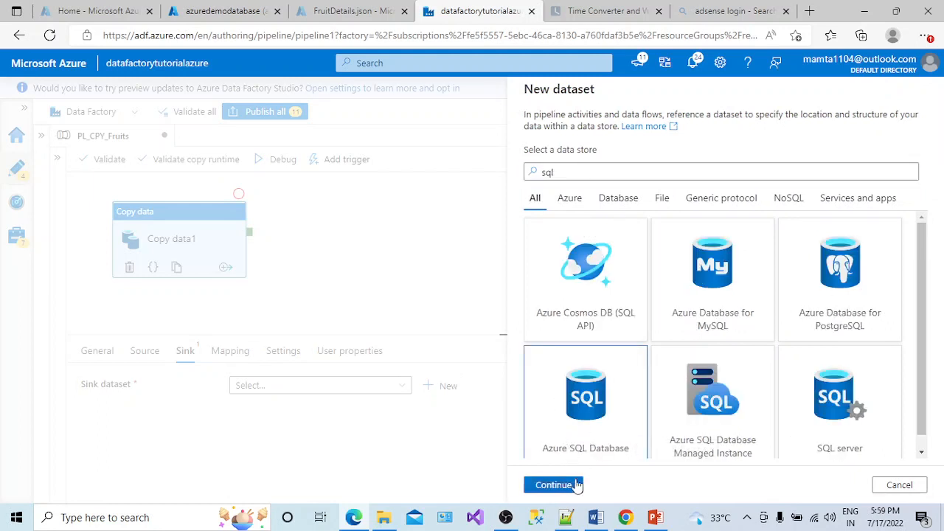
pyautogui.click(553, 484)
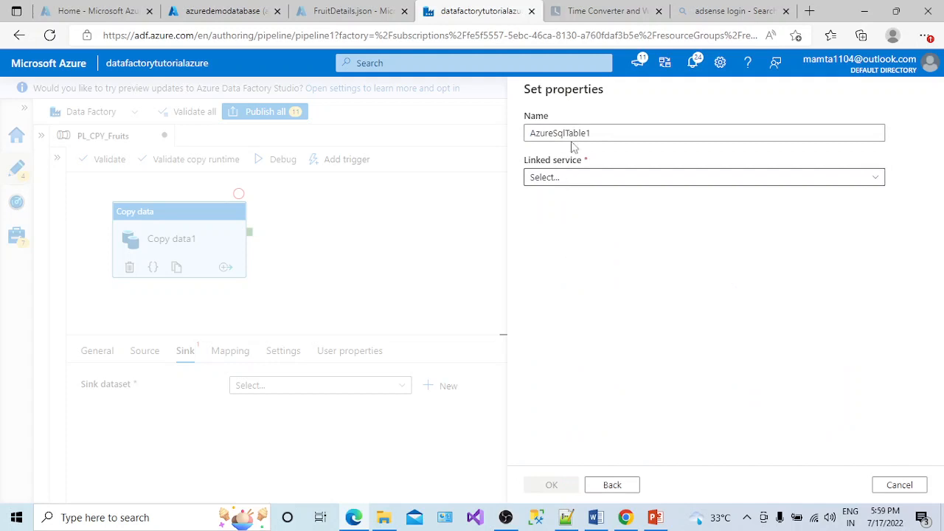
# Name the sink dataset ds_sql and assign it the linked service LN_SQLDB.
pyautogui.moveTo(598, 130); pyautogui.dragTo(508, 149)
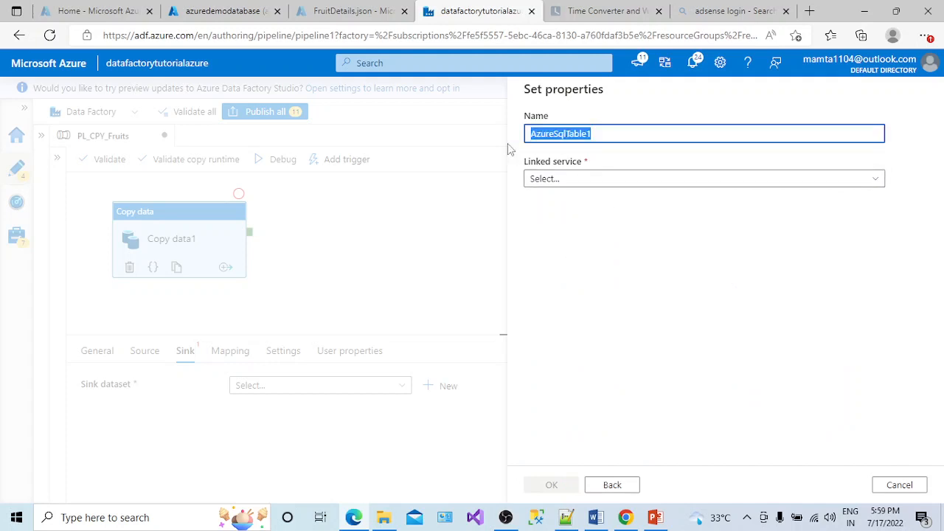
pyautogui.write('ds_sqd')
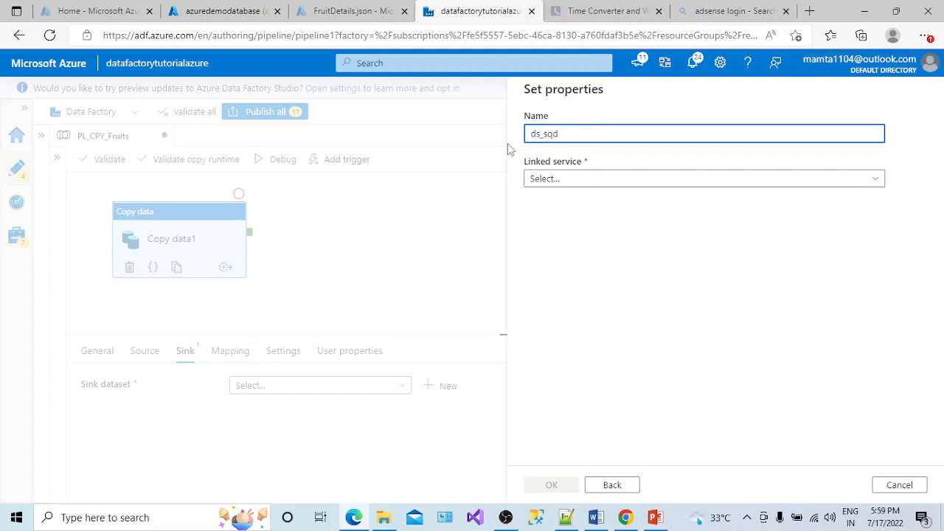
pyautogui.press('BackSpace')
pyautogui.write('l')
pyautogui.click(559, 184)
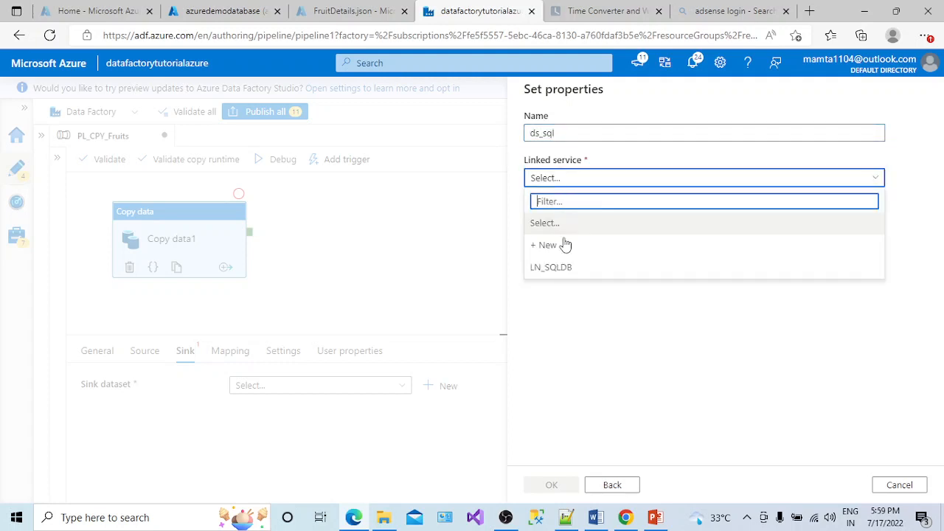
pyautogui.click(566, 267)
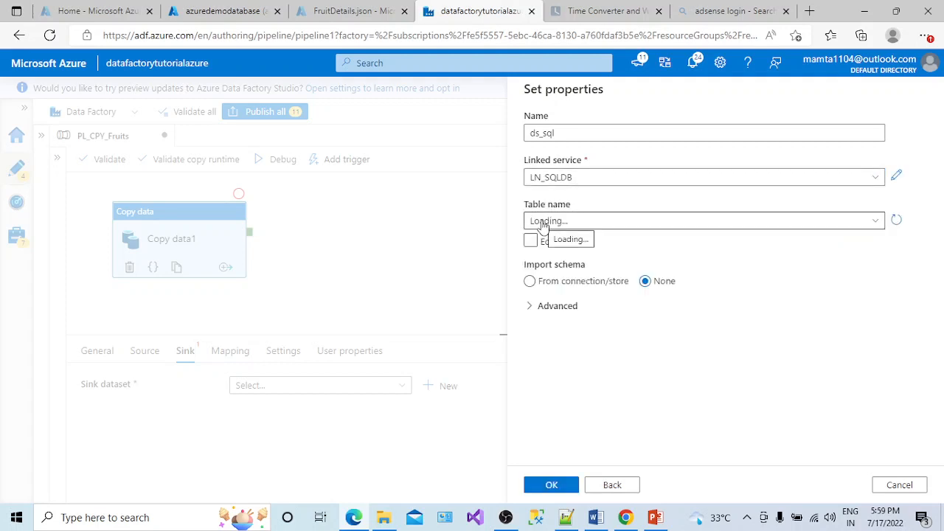
pyautogui.click(558, 221)
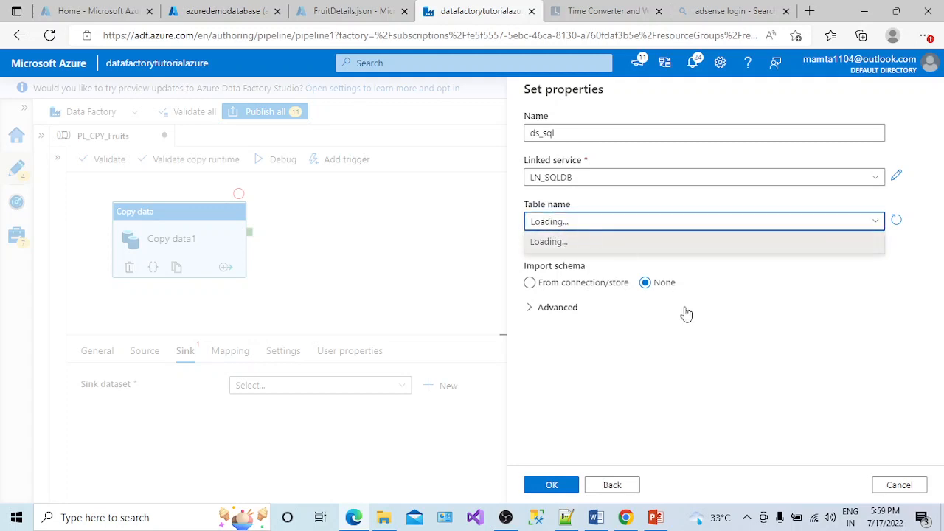
# Switch to the Azure portal's query editor and examine the server name, database name and existing tables of azuredemodatabase.
pyautogui.click(208, 12)
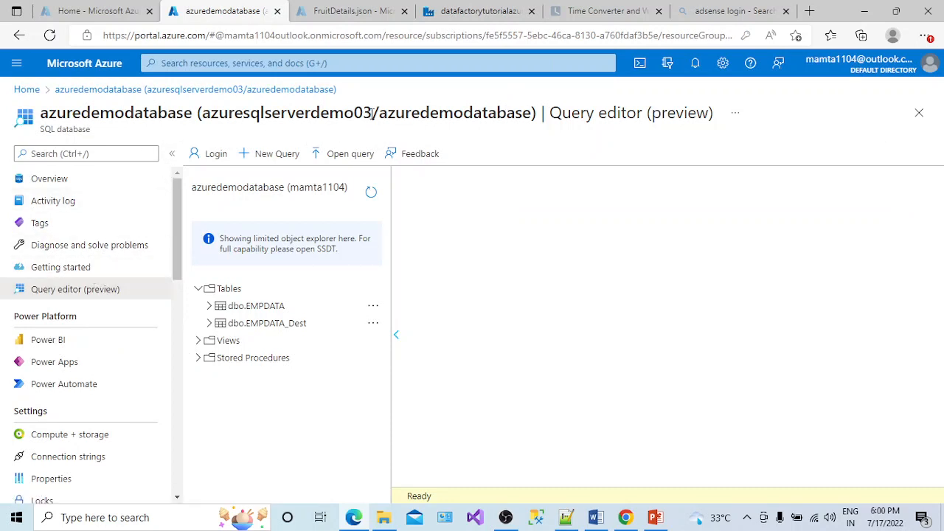
pyautogui.moveTo(372, 112); pyautogui.dragTo(211, 113)
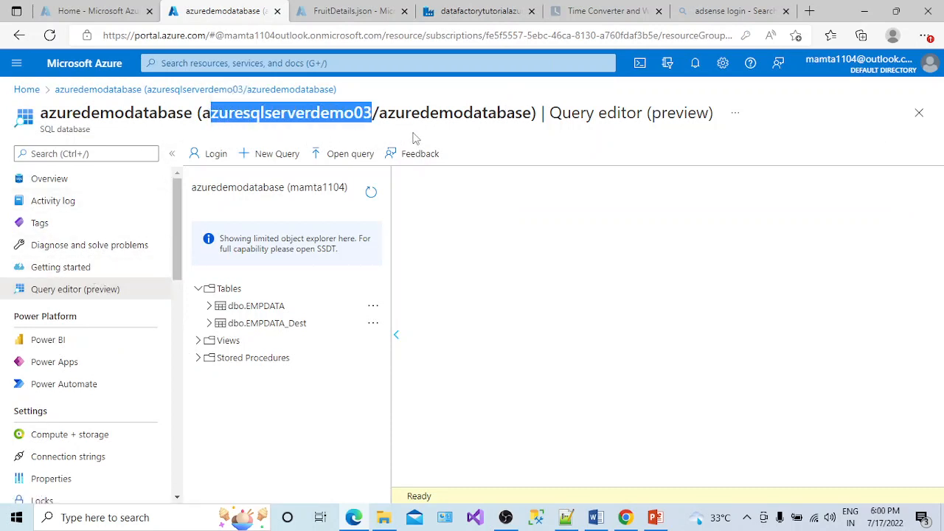
pyautogui.moveTo(532, 113); pyautogui.dragTo(385, 113)
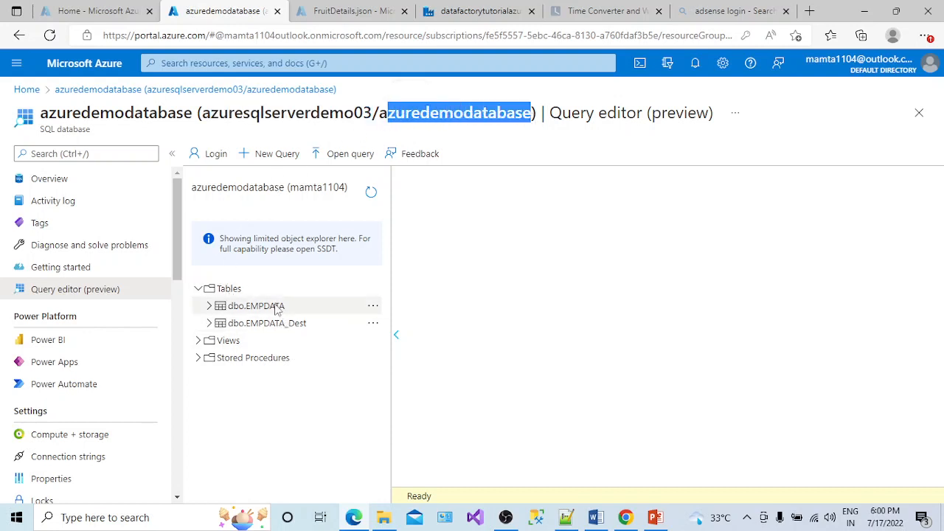
pyautogui.click(242, 290)
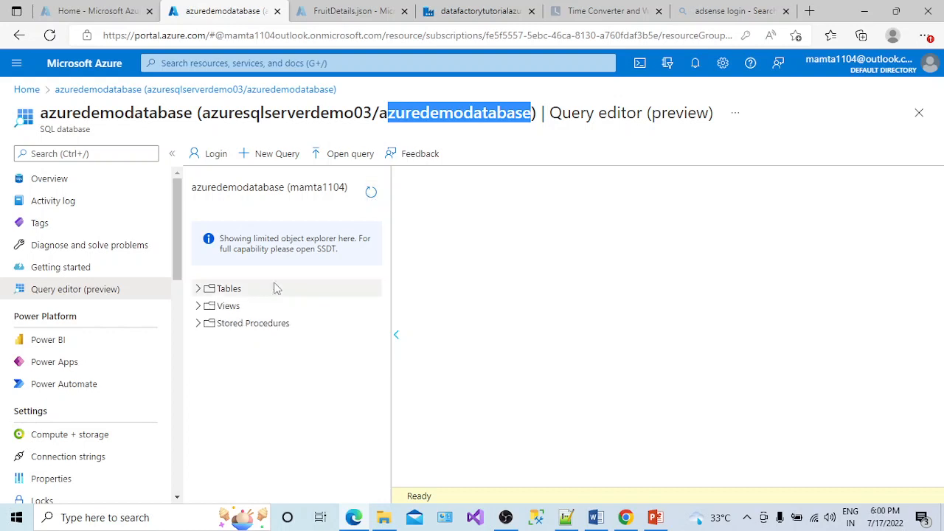
pyautogui.click(199, 290)
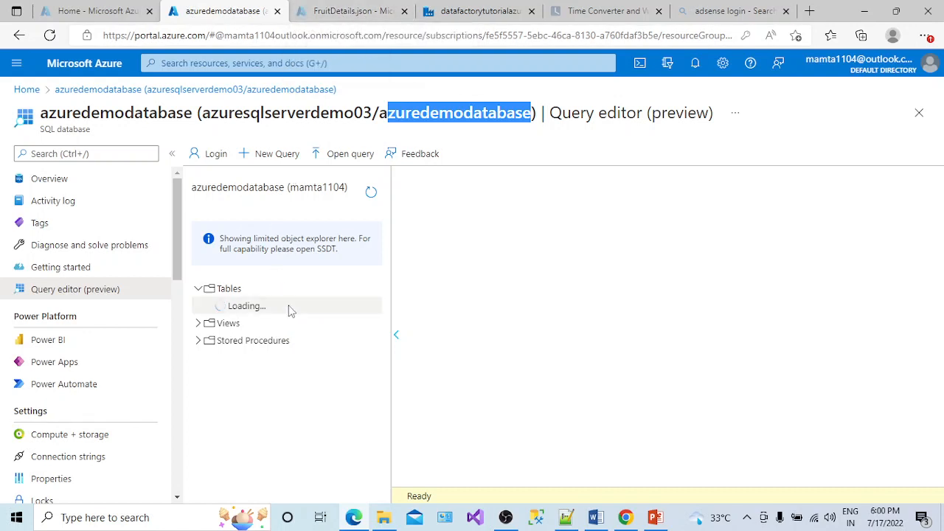
# Back in Data Factory, try to create the sink dataset with the manually entered table dbo.Fruitdetails and the schema imported from the connection/store.
pyautogui.click(508, 11)
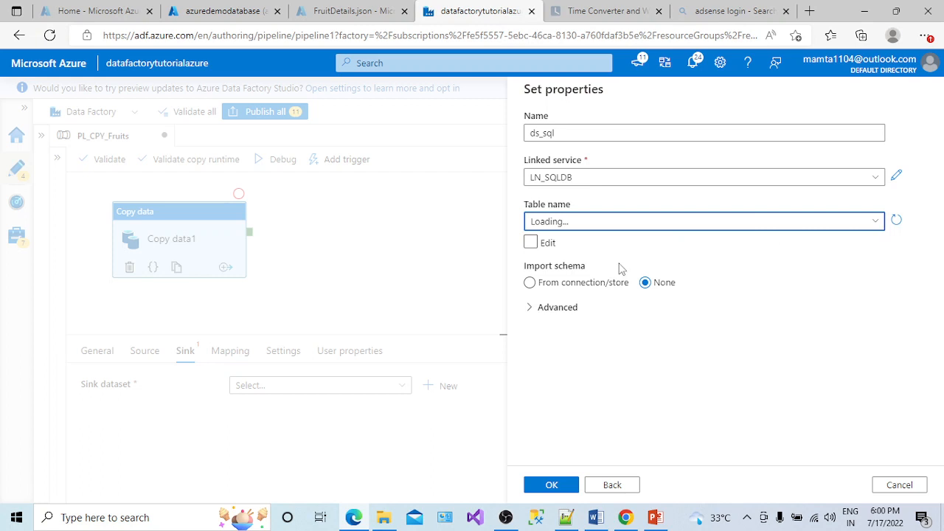
pyautogui.click(530, 241)
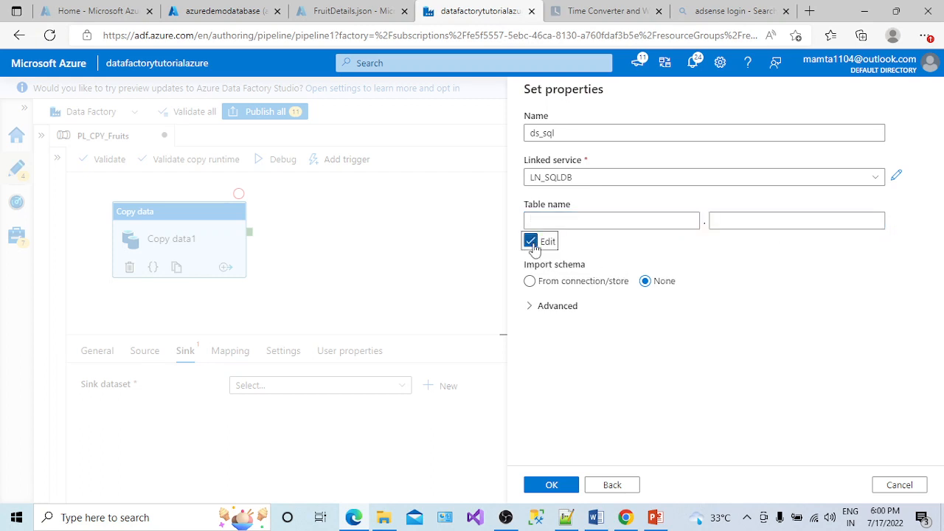
pyautogui.click(584, 222)
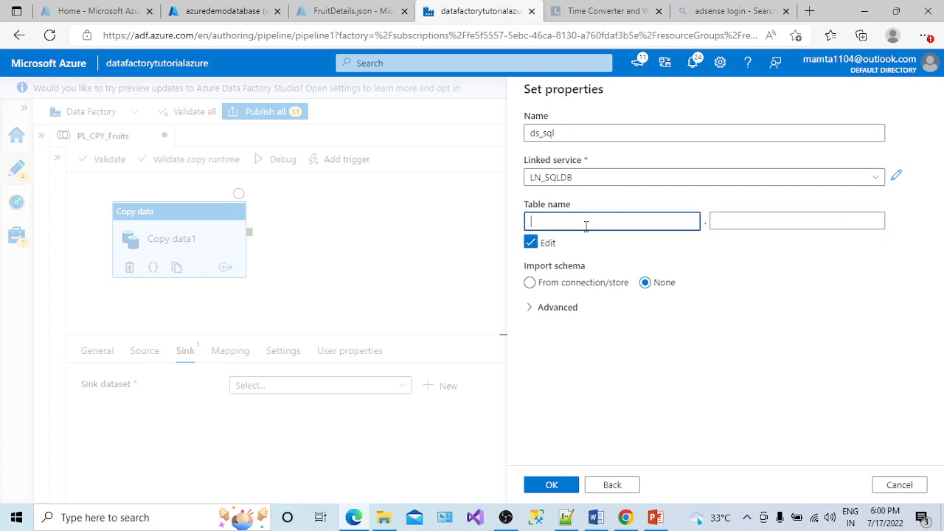
pyautogui.write('dbo')
pyautogui.click(729, 223)
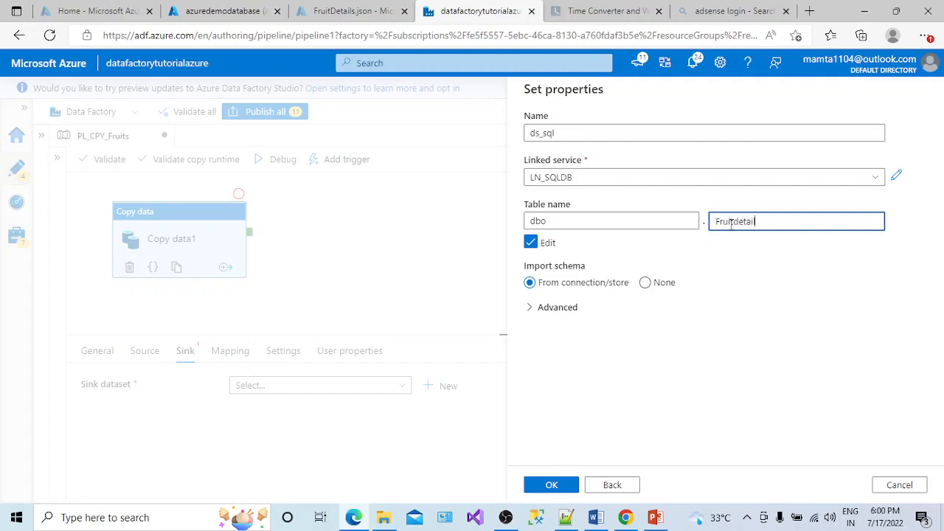
pyautogui.click(790, 376)
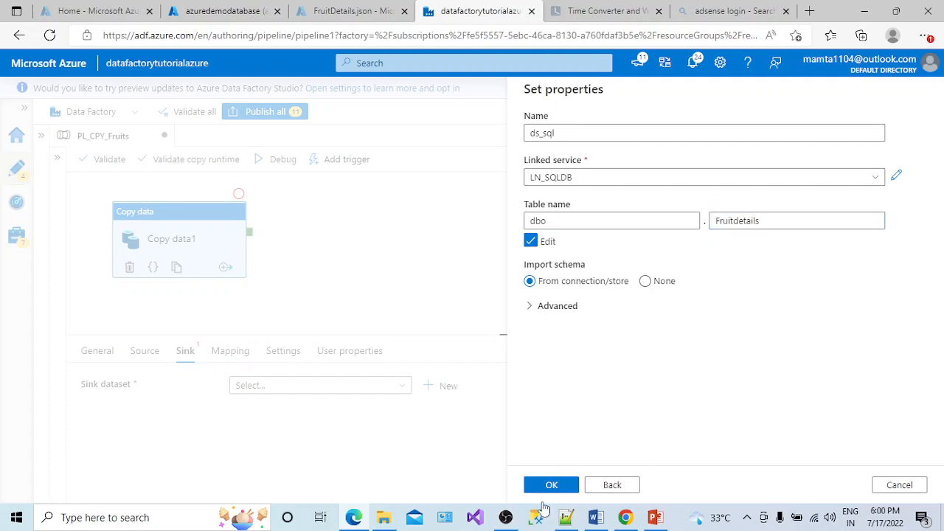
pyautogui.click(554, 485)
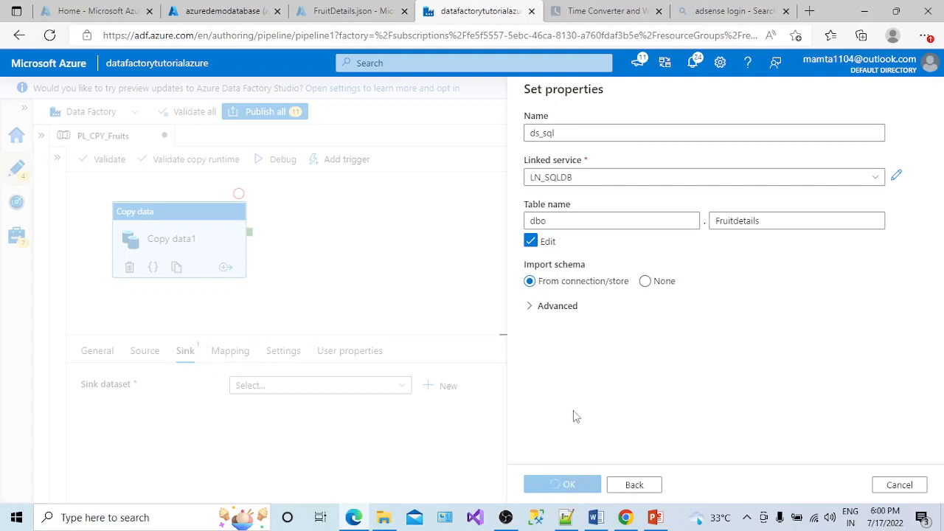
pyautogui.click(529, 308)
pyautogui.click(747, 519)
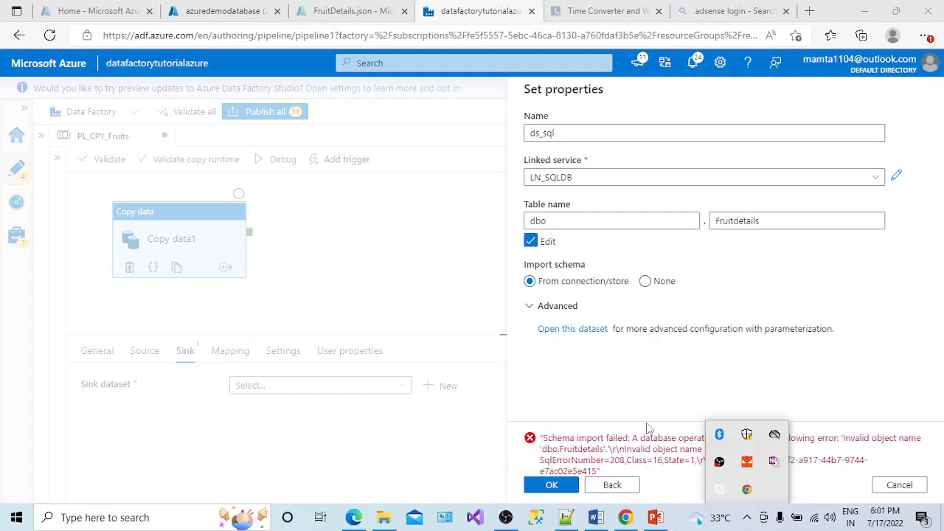
pyautogui.click(623, 371)
pyautogui.moveTo(597, 448); pyautogui.dragTo(819, 449)
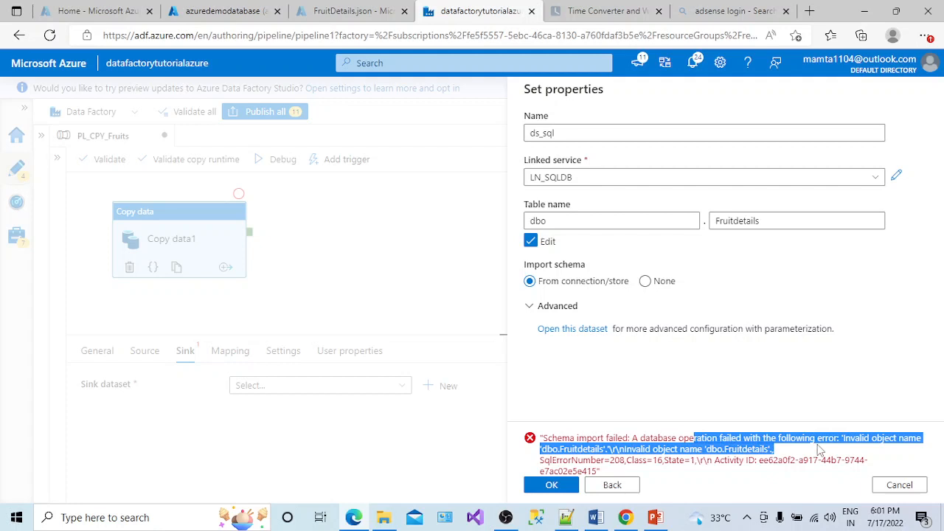
pyautogui.click(682, 462)
# Turn off manual table entry, set the table name to None and create the sink dataset without importing a schema.
pyautogui.click(532, 242)
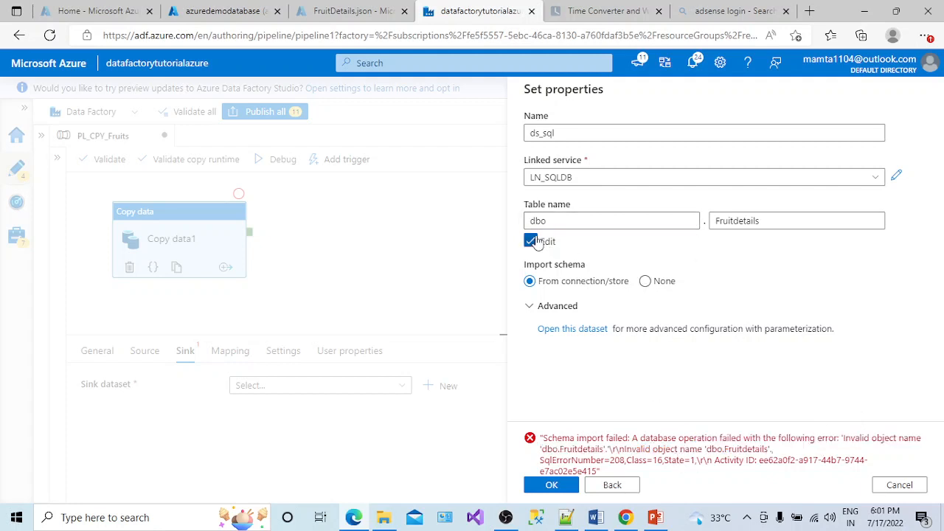
pyautogui.click(866, 225)
pyautogui.click(895, 220)
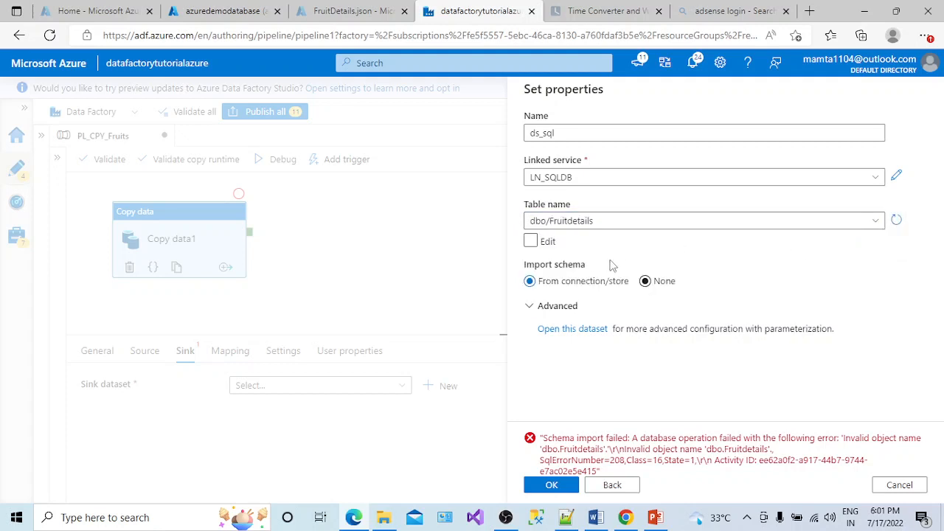
pyautogui.click(874, 225)
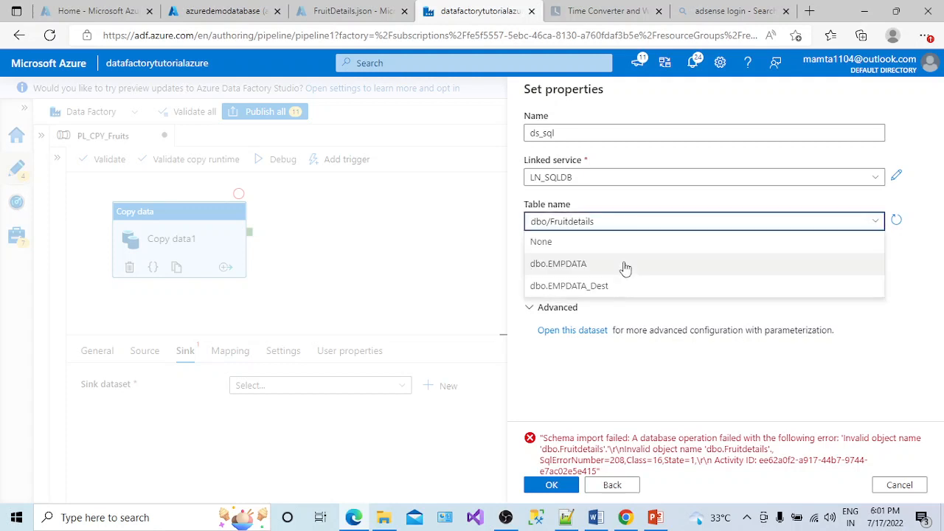
pyautogui.click(554, 249)
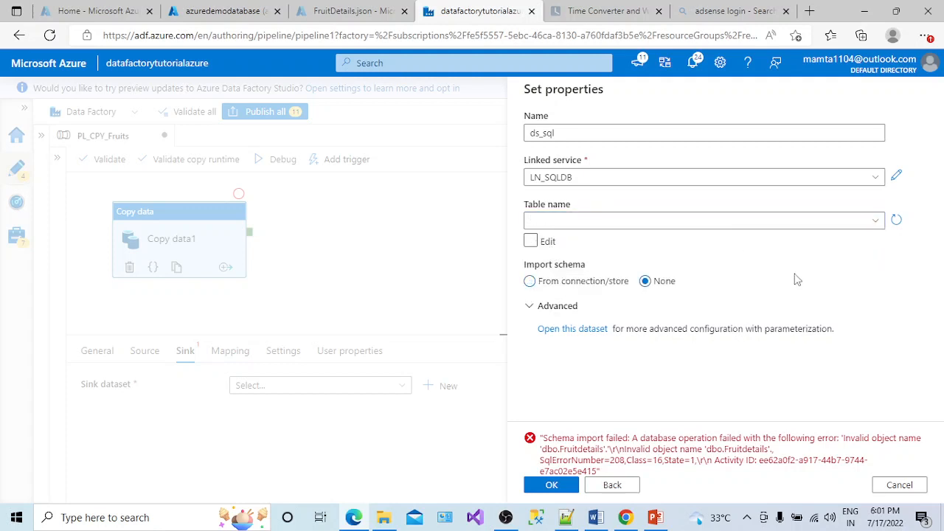
pyautogui.click(551, 485)
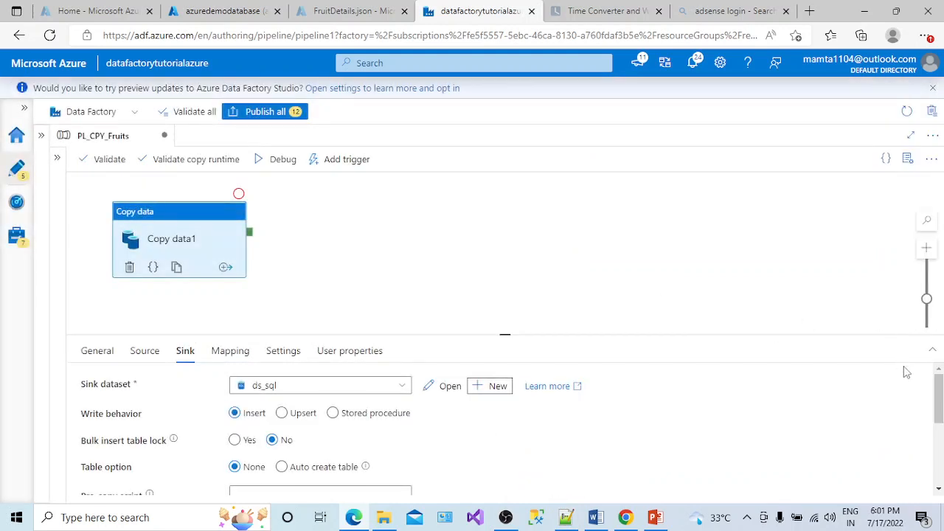
# Set the table option of the copy activity's sink to Auto create table.
pyautogui.moveTo(939, 387)
pyautogui.mouseDown()
pyautogui.moveTo(942, 422)
pyautogui.moveTo(940, 403)
pyautogui.mouseUp()
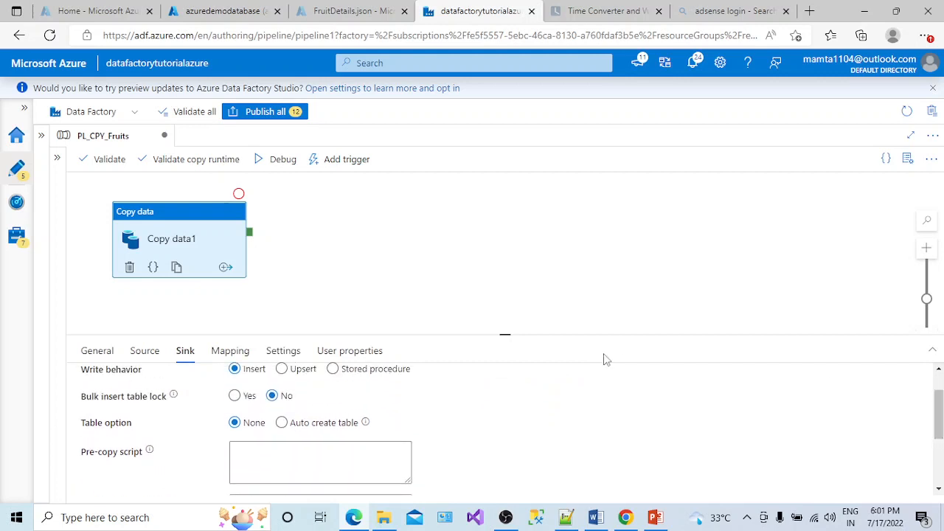
pyautogui.moveTo(508, 335); pyautogui.dragTo(504, 287)
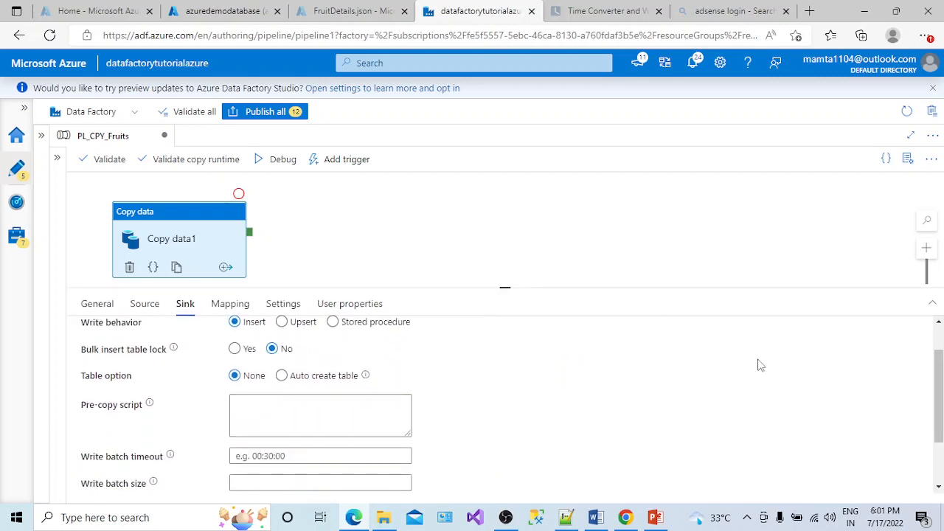
pyautogui.moveTo(942, 365); pyautogui.dragTo(940, 373)
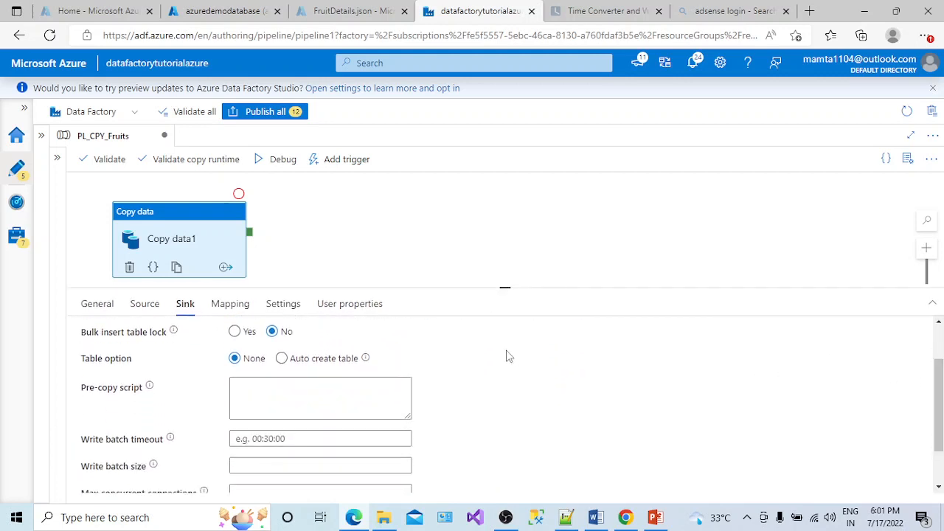
pyautogui.click(284, 360)
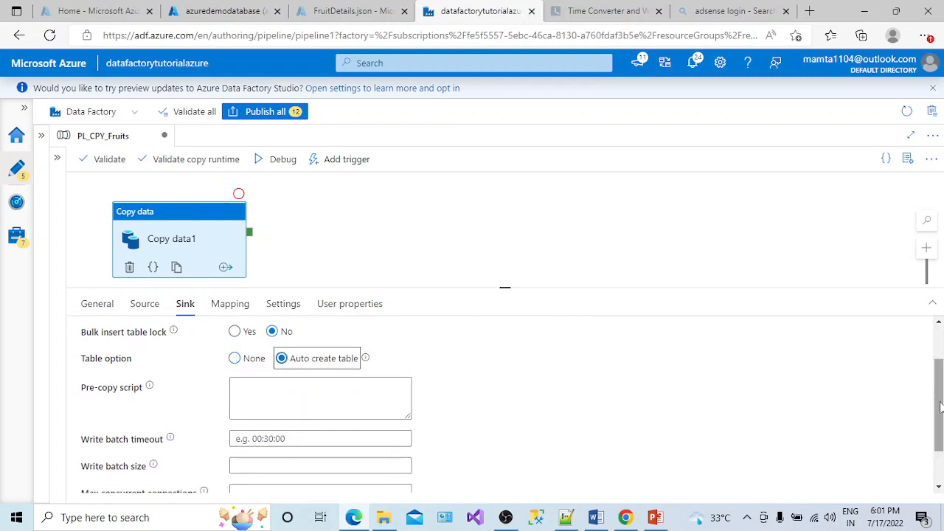
pyautogui.moveTo(938, 405); pyautogui.dragTo(942, 380)
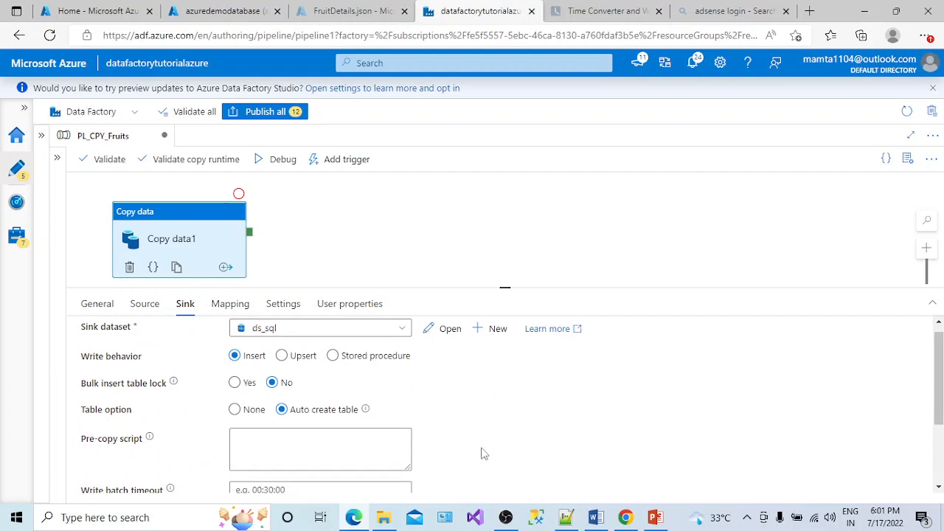
pyautogui.click(310, 431)
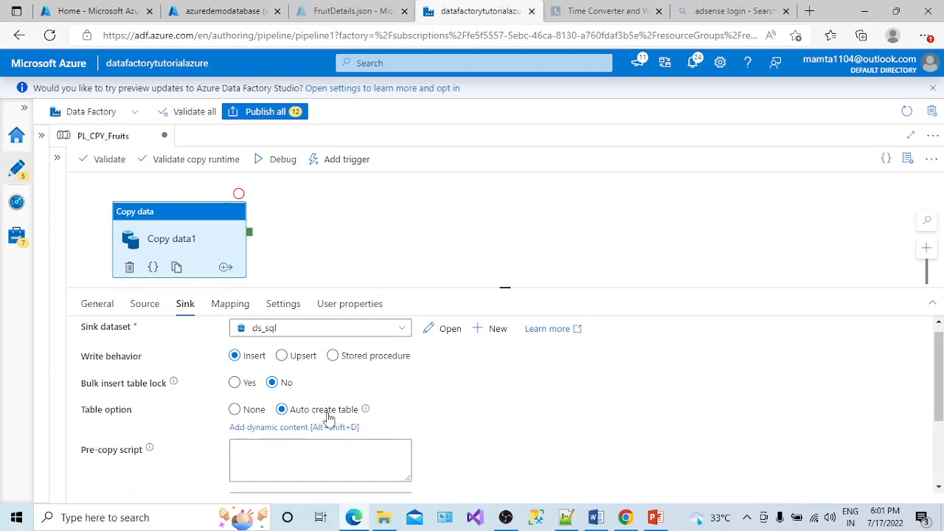
pyautogui.click(399, 391)
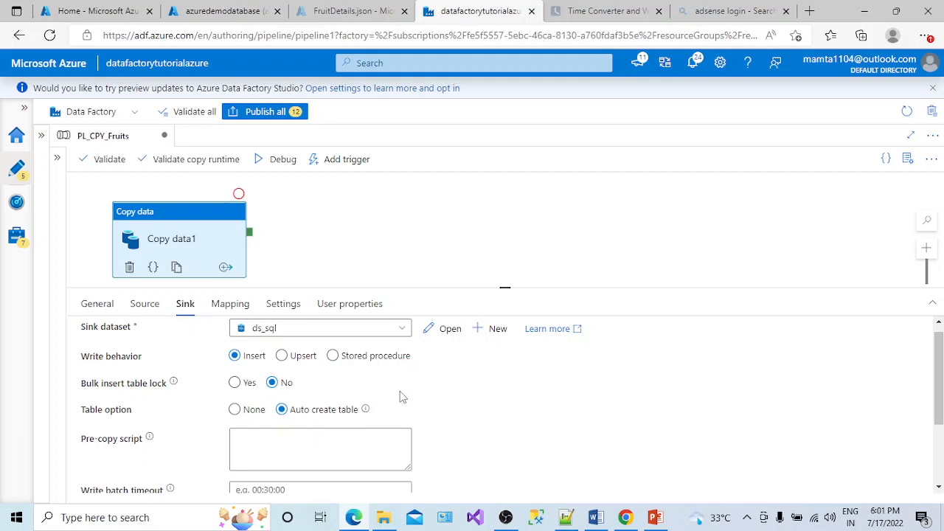
# Open the ds_sql dataset, manually set its table to dbo.FruitsTable, and return to the PL_CPY_Fruits pipeline.
pyautogui.click(450, 328)
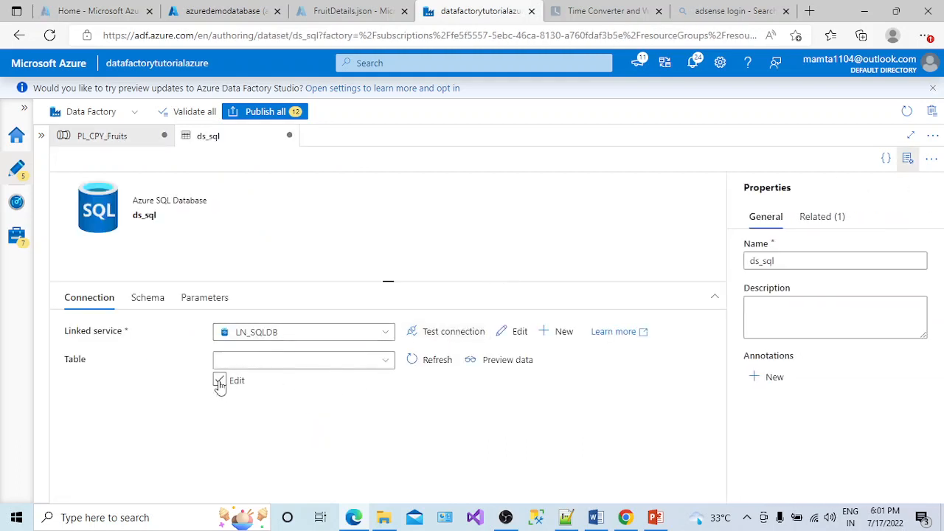
pyautogui.click(219, 380)
pyautogui.click(282, 360)
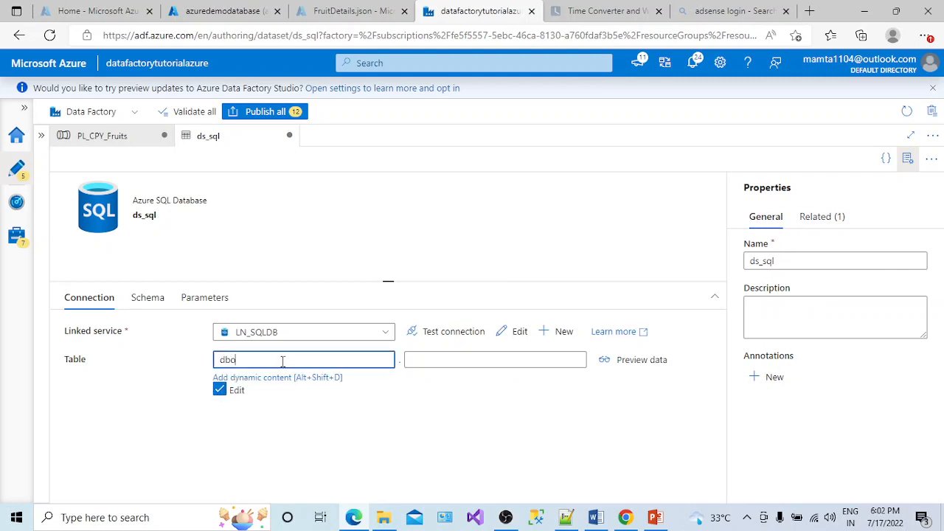
pyautogui.click(419, 361)
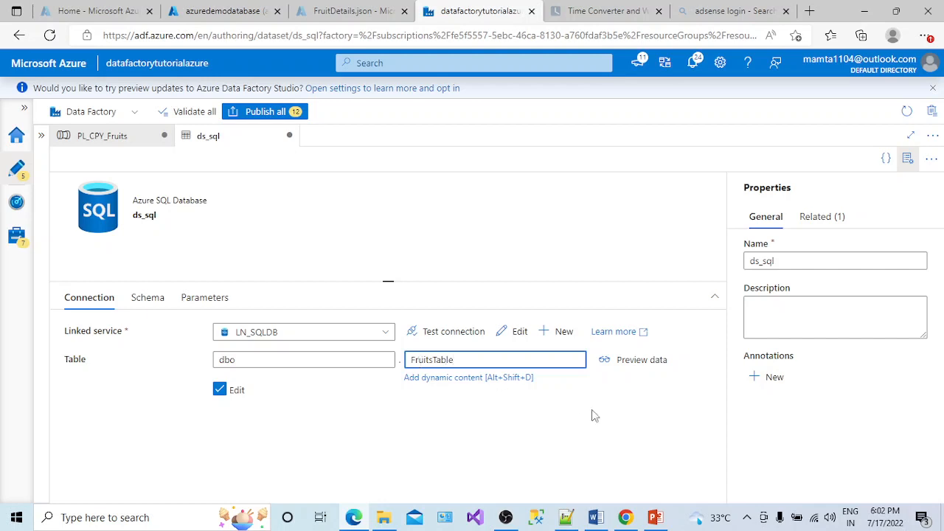
pyautogui.click(287, 227)
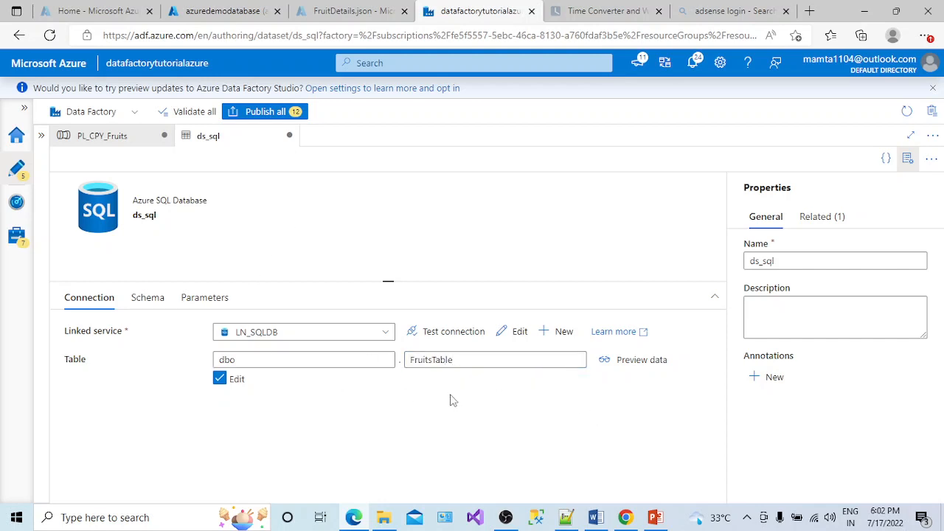
pyautogui.click(120, 141)
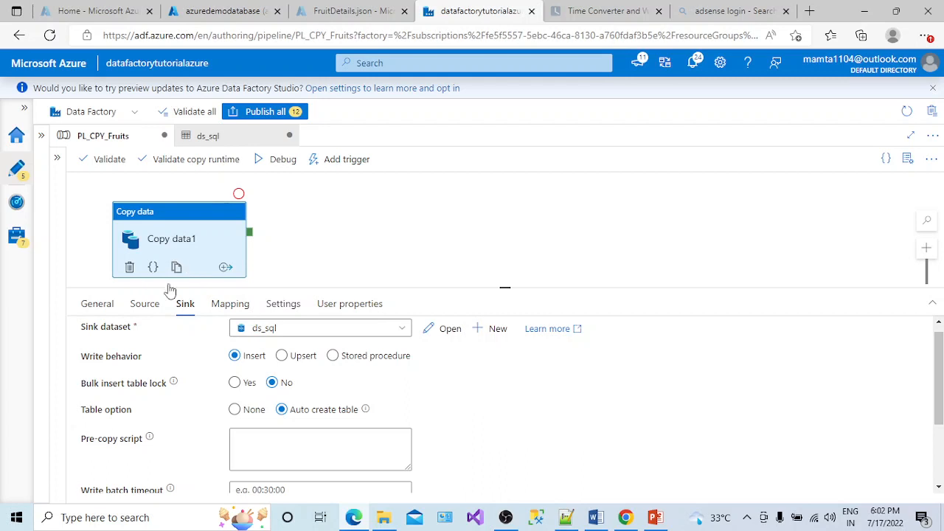
# Preview the data of the copy activity's blob_json_source source dataset and close the preview.
pyautogui.click(153, 307)
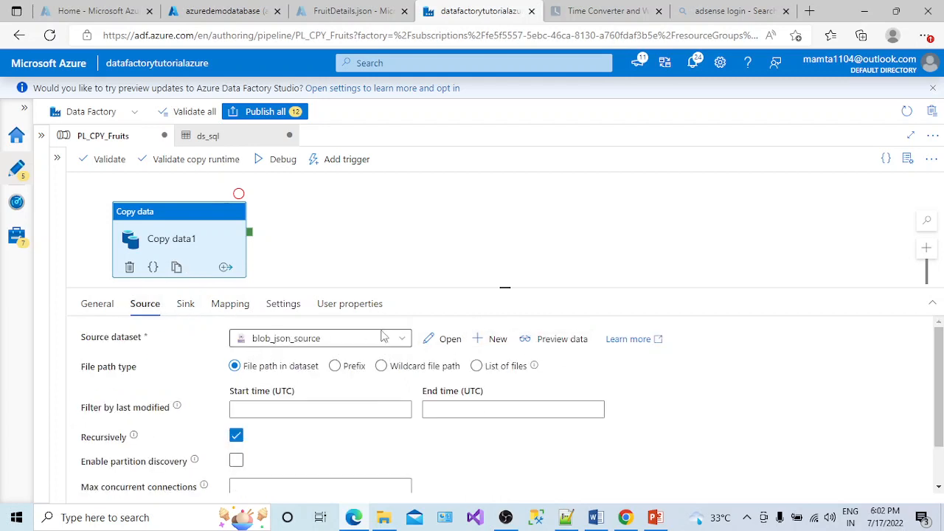
pyautogui.click(560, 344)
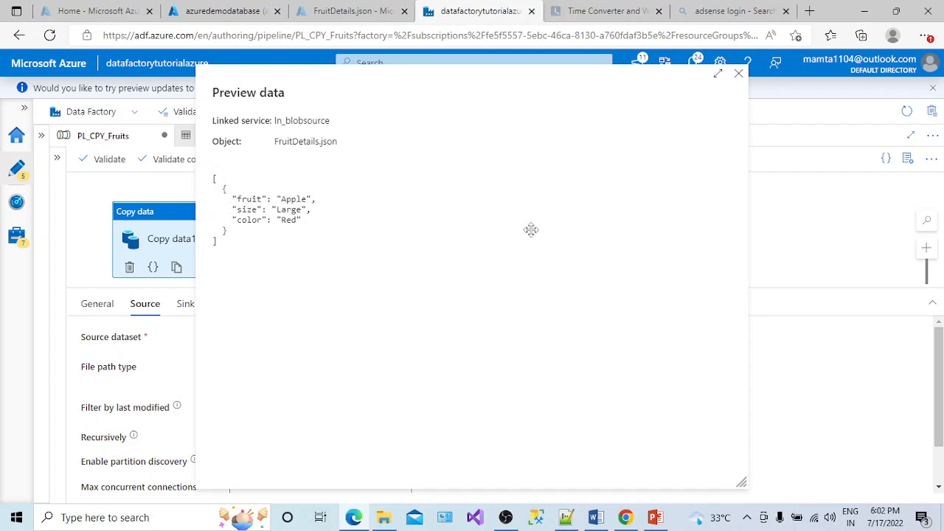
pyautogui.click(738, 75)
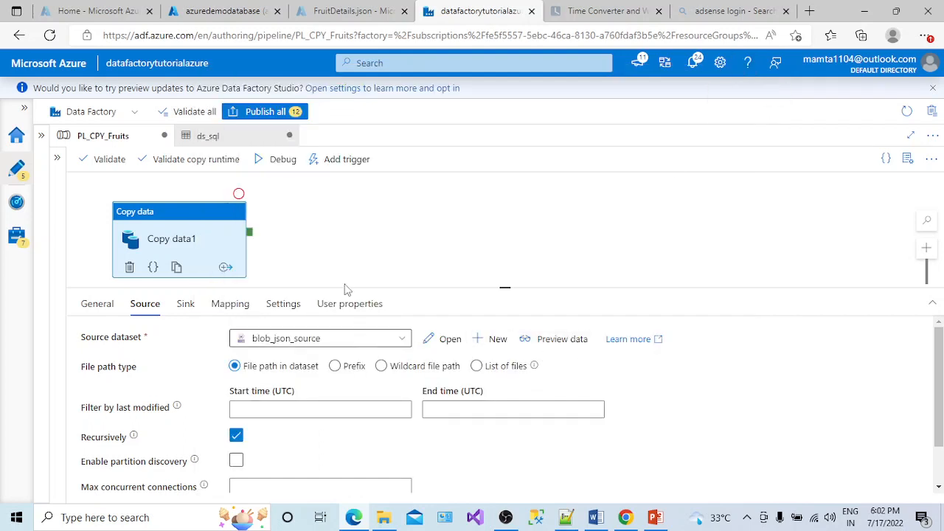
# Debug the PL_CPY_Fruits pipeline and check the rows read and written in the Copy data1 run details.
pyautogui.click(280, 161)
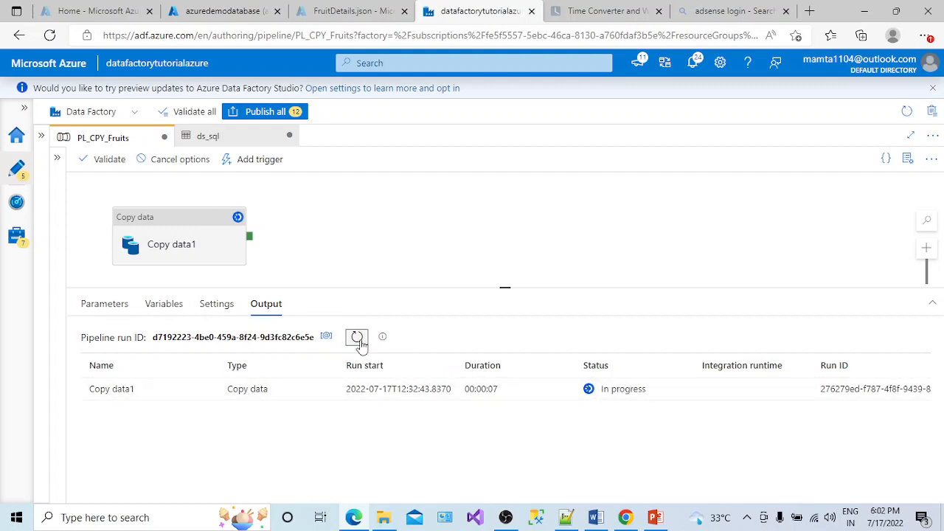
pyautogui.moveTo(603, 394)
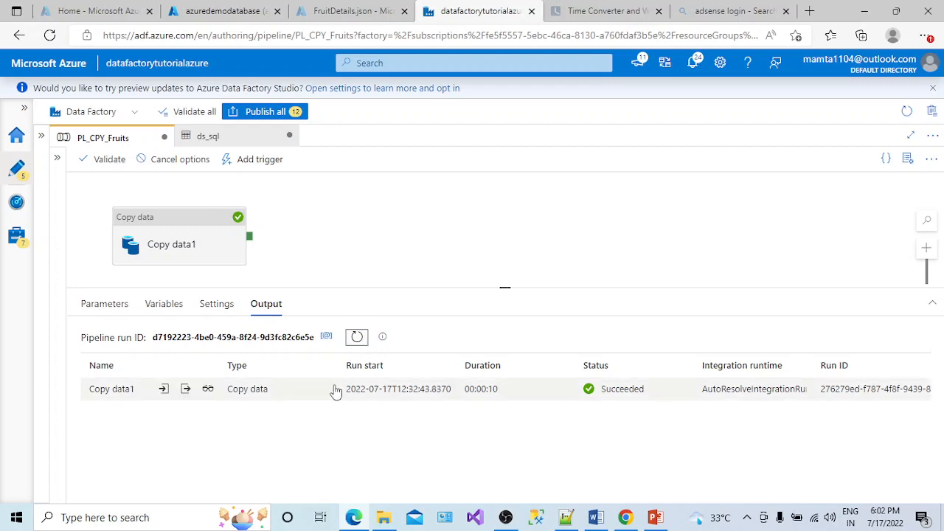
pyautogui.click(209, 390)
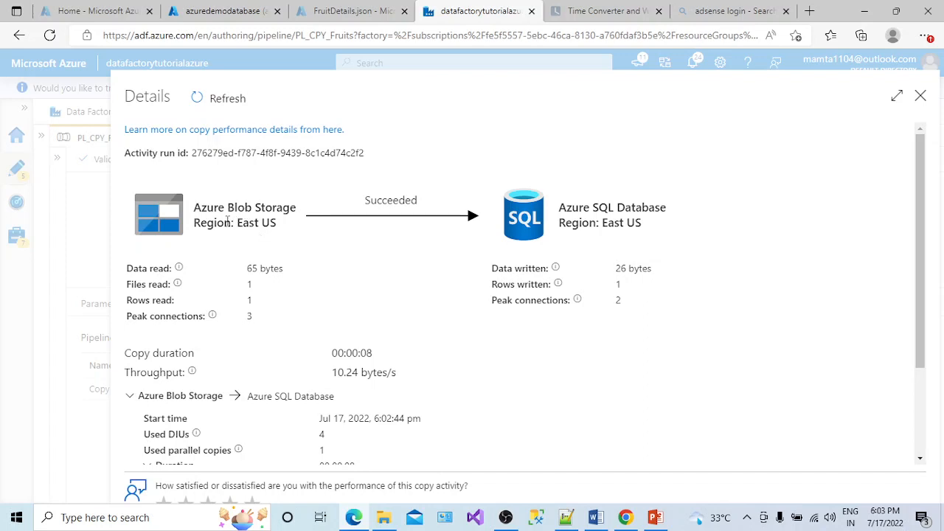
pyautogui.moveTo(204, 288); pyautogui.dragTo(263, 309)
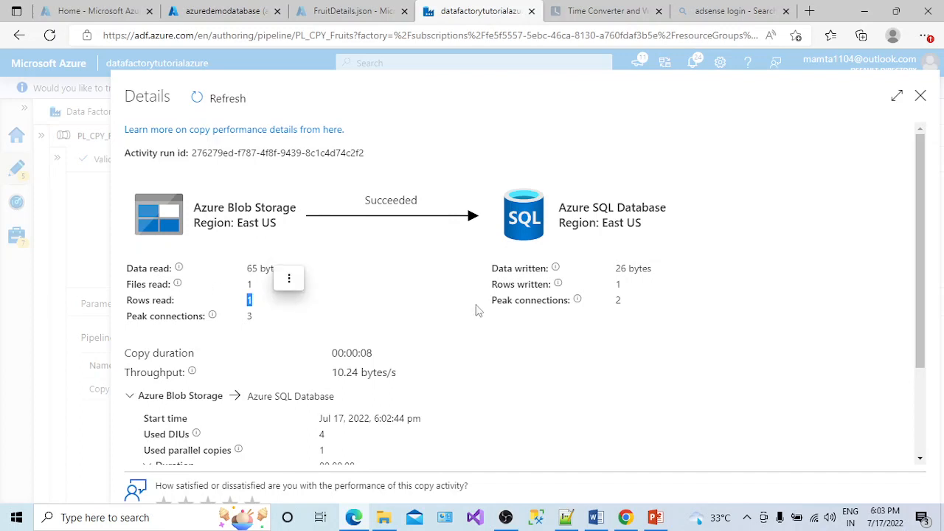
pyautogui.moveTo(611, 300); pyautogui.dragTo(628, 288)
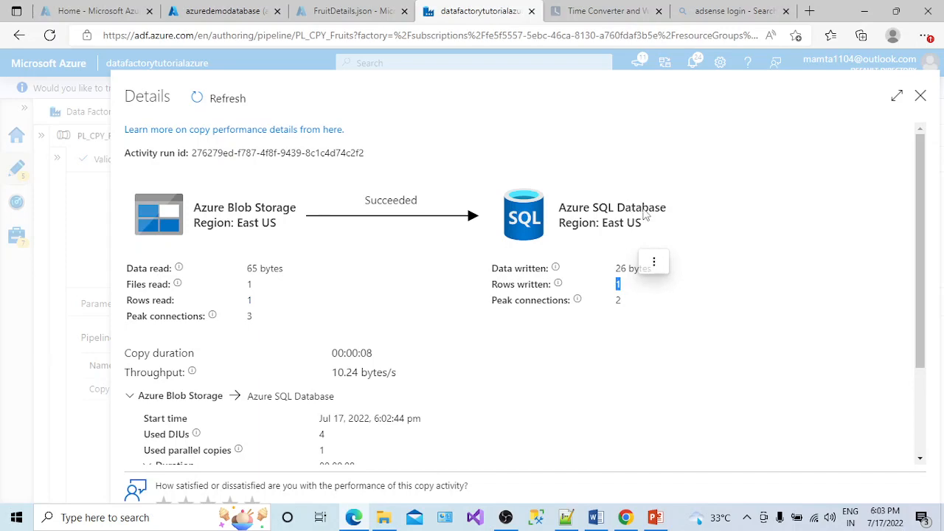
pyautogui.click(919, 96)
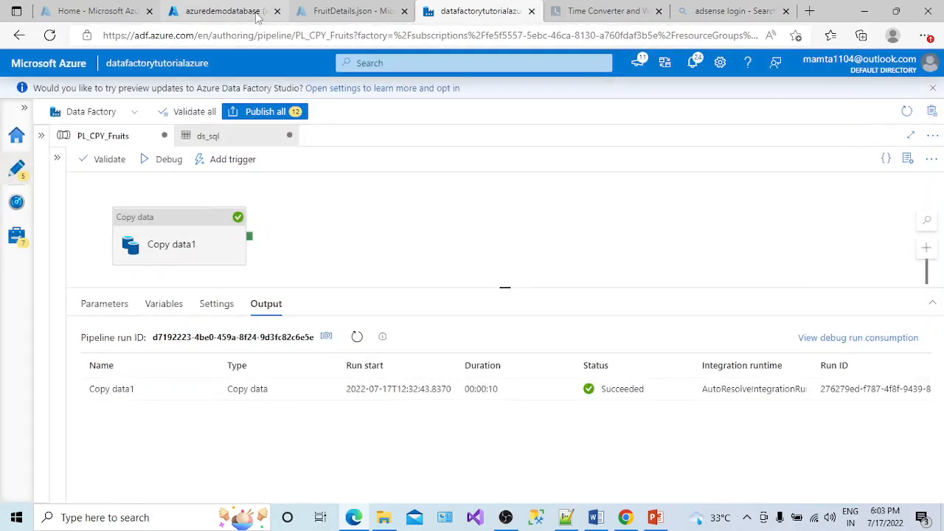
# In the Azure portal's query editor for azuredemodatabase, refresh the tables and query the top 1000 rows of dbo.FruitsTable.
pyautogui.click(254, 15)
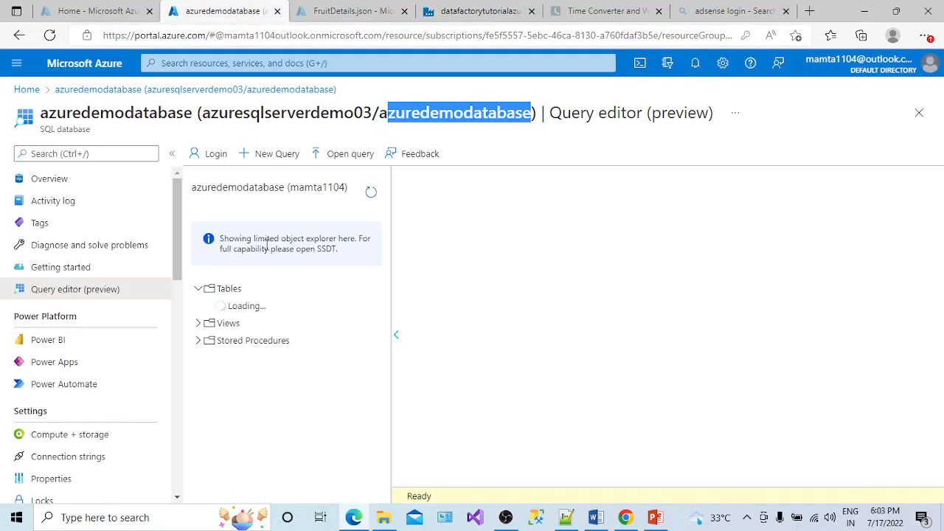
pyautogui.click(371, 192)
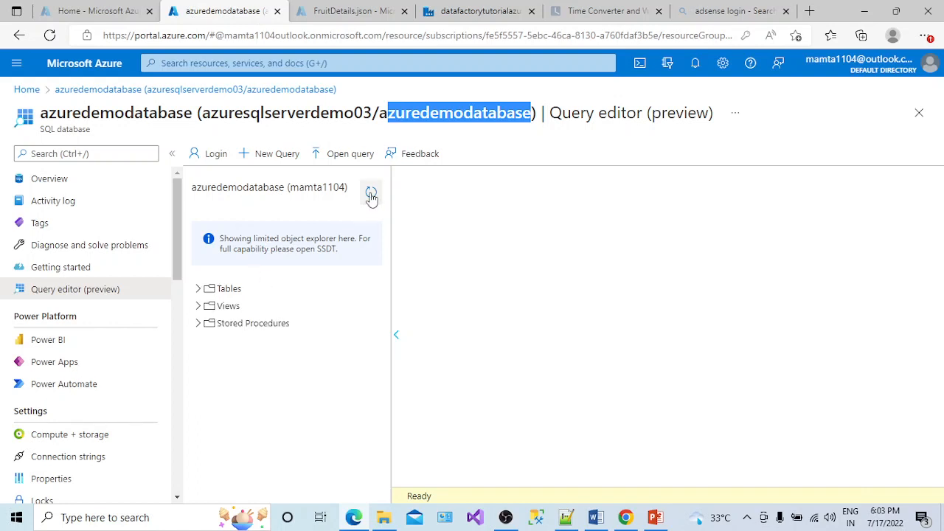
pyautogui.click(200, 289)
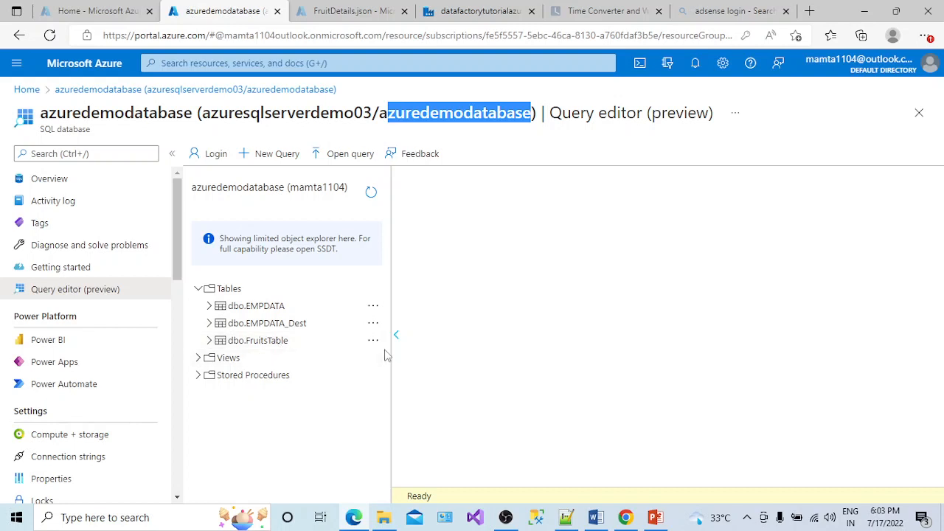
pyautogui.click(373, 341)
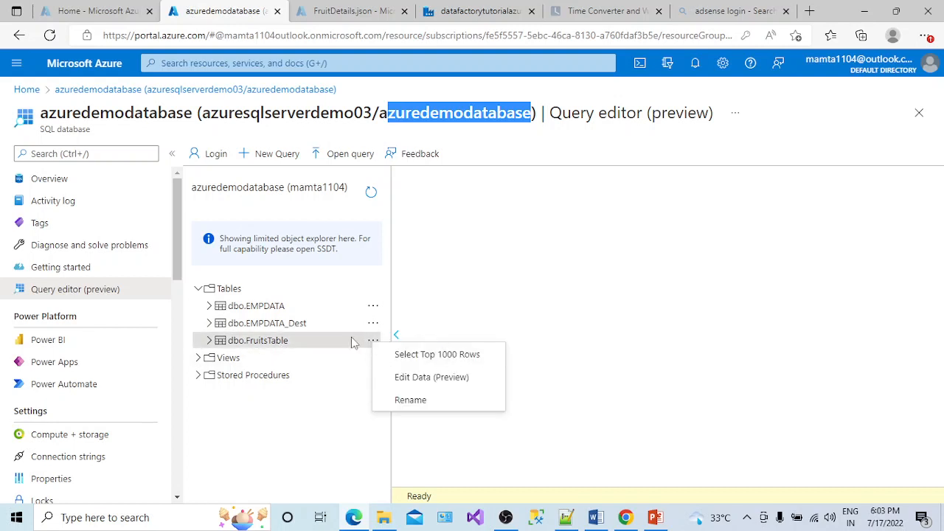
pyautogui.click(466, 363)
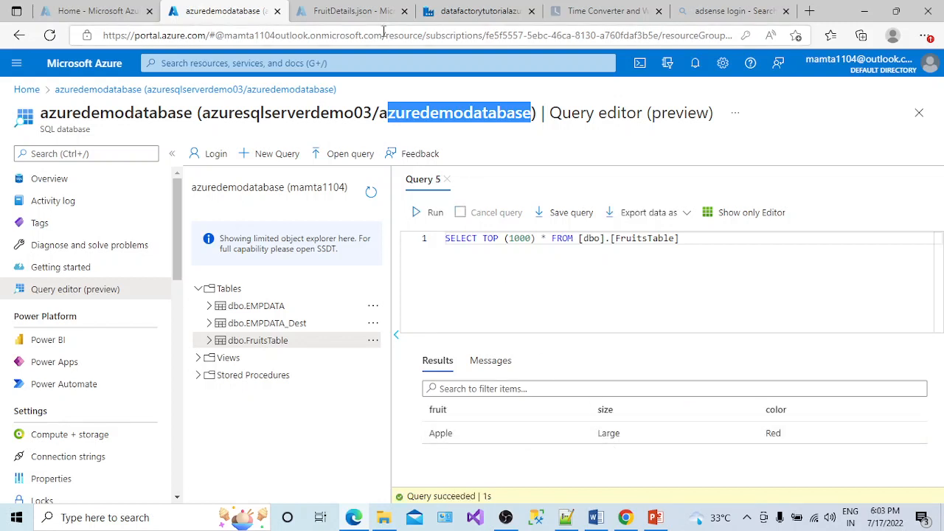
# Open the contents of the FruitDetails.json blob and examine its fruit, size and color keys and their values.
pyautogui.click(367, 13)
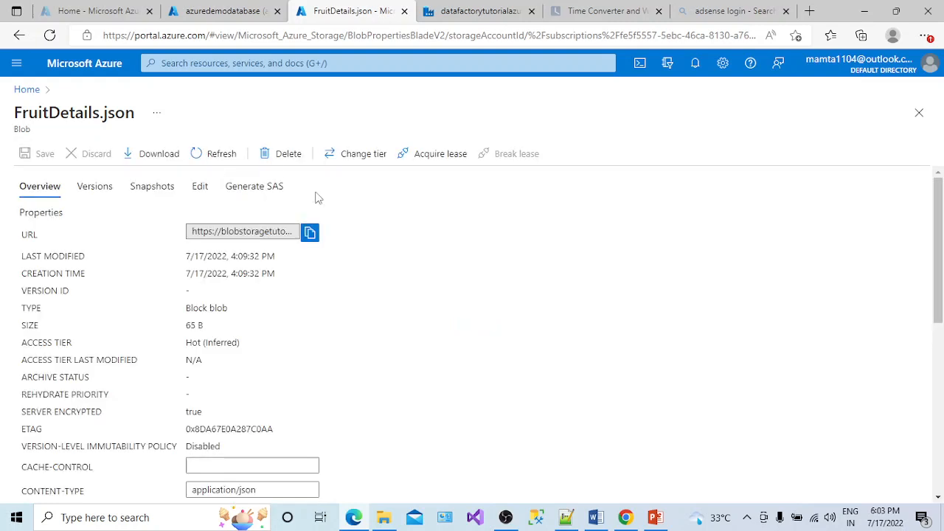
pyautogui.click(200, 187)
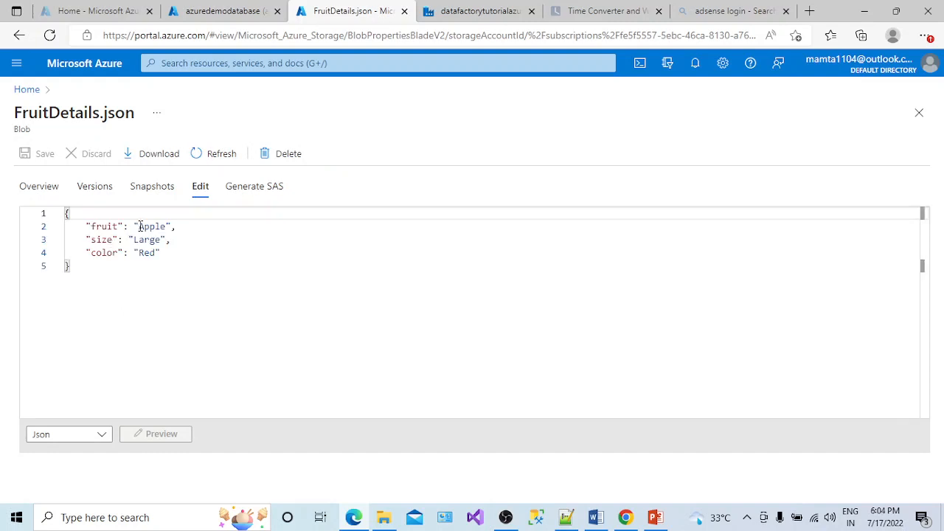
pyautogui.click(140, 226)
pyautogui.doubleClick(102, 227)
pyautogui.doubleClick(103, 240)
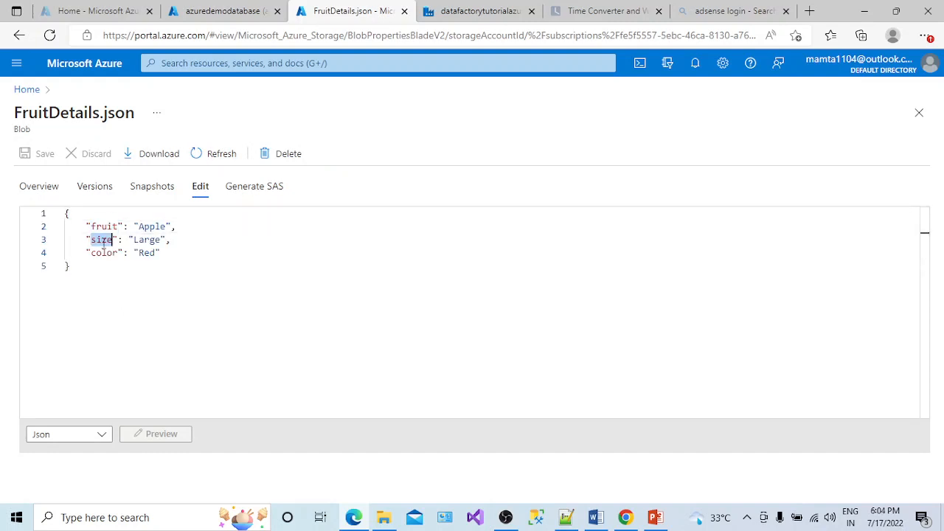
pyautogui.doubleClick(104, 252)
pyautogui.doubleClick(103, 226)
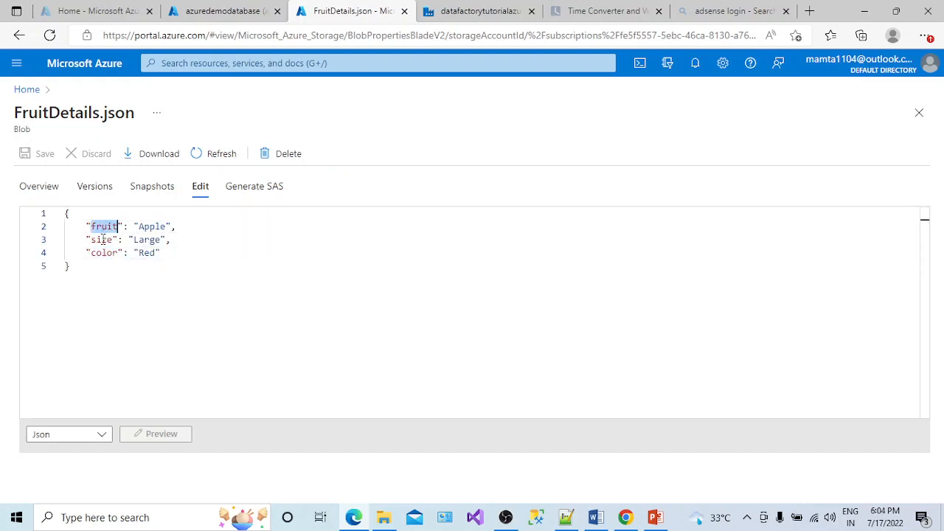
pyautogui.doubleClick(103, 240)
pyautogui.doubleClick(151, 227)
pyautogui.doubleClick(147, 240)
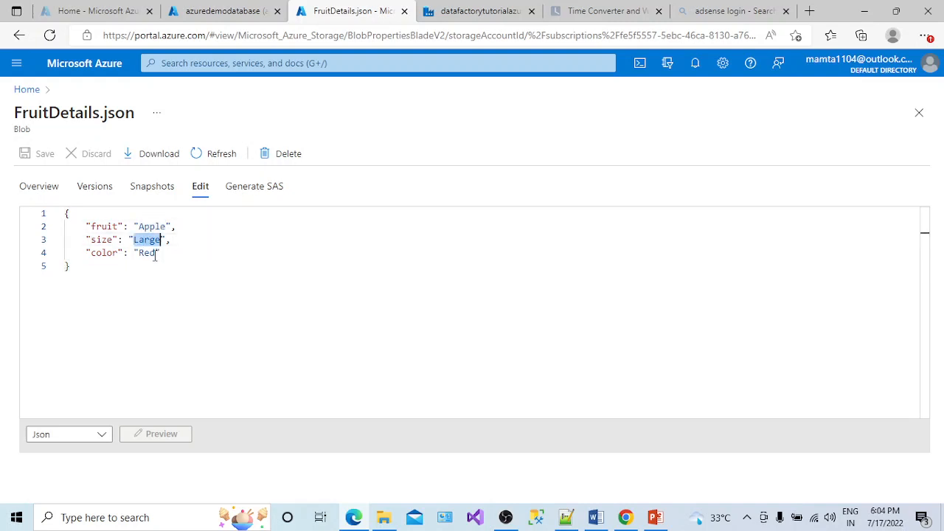
pyautogui.doubleClick(148, 253)
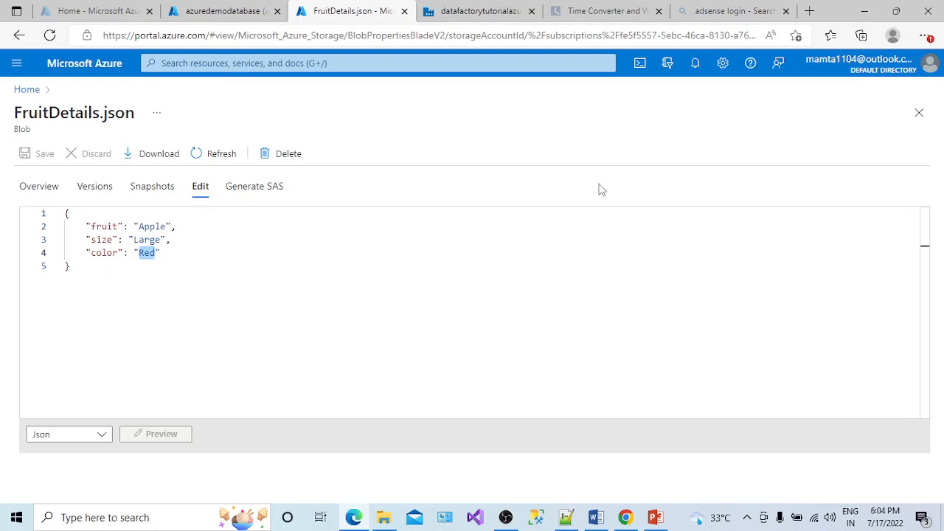
# Close FruitDetails.json and open the contents of sample2.json from the jsoninputfolder container of the blobstoragetutorials storage account.
pyautogui.click(918, 112)
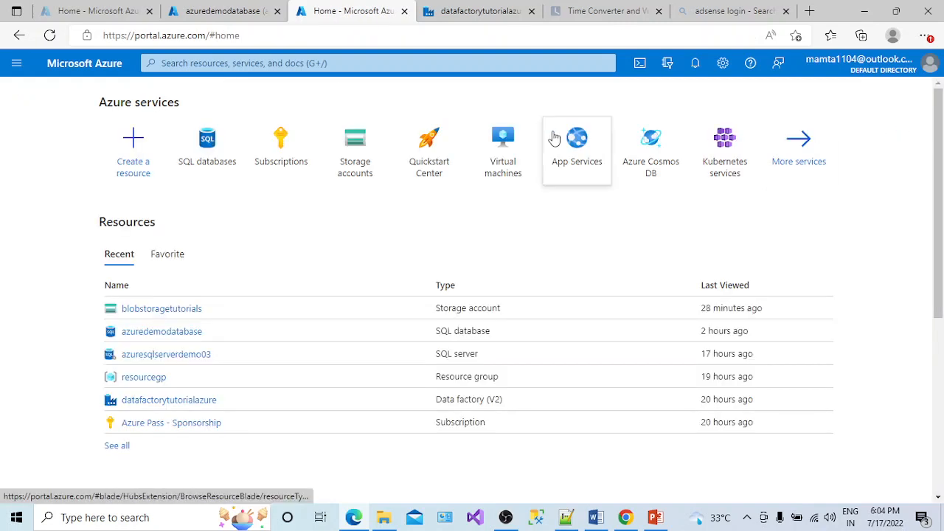
pyautogui.click(167, 310)
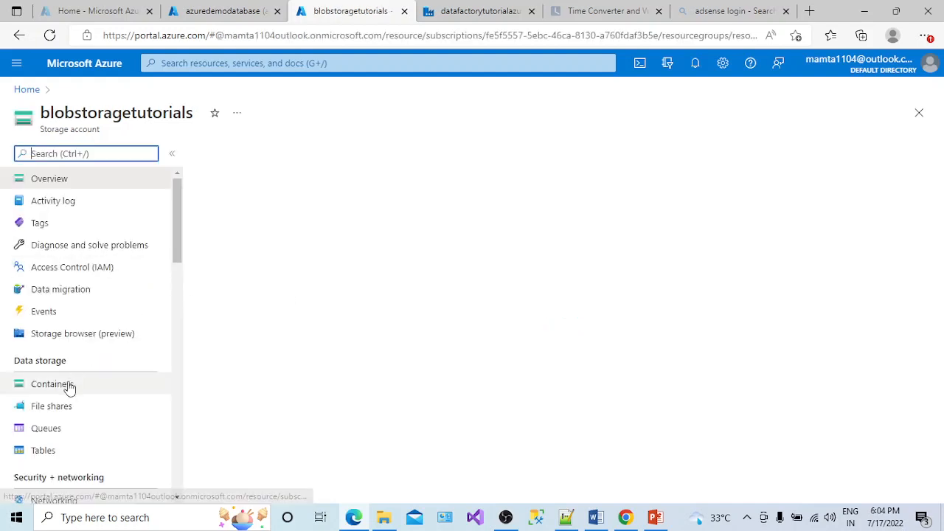
pyautogui.click(67, 384)
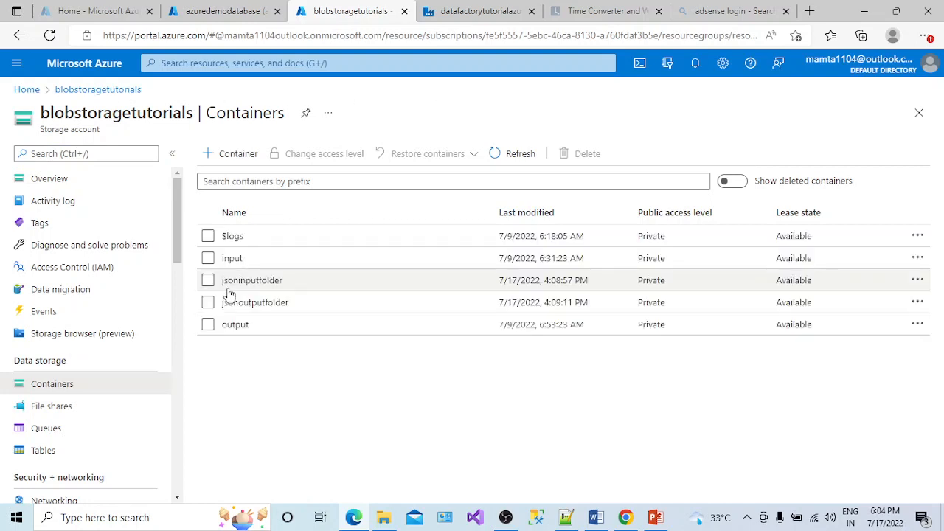
pyautogui.click(251, 283)
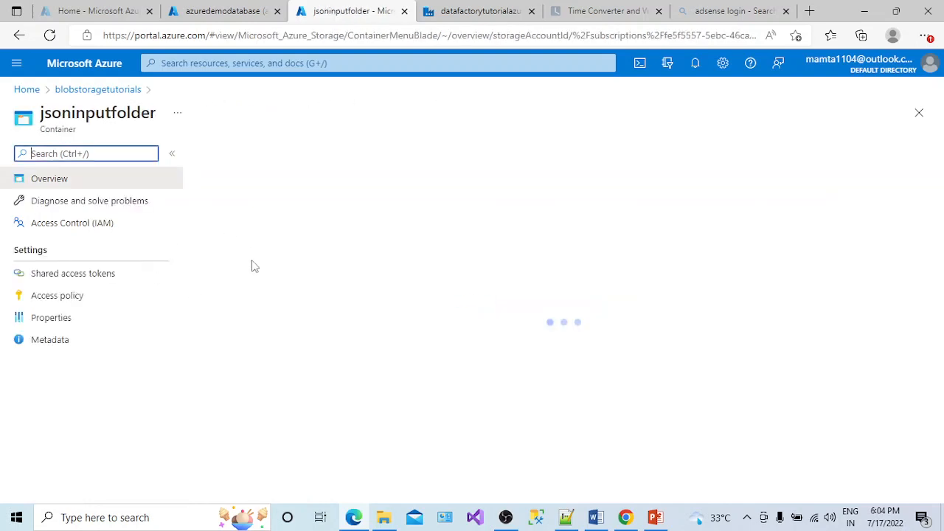
pyautogui.click(257, 331)
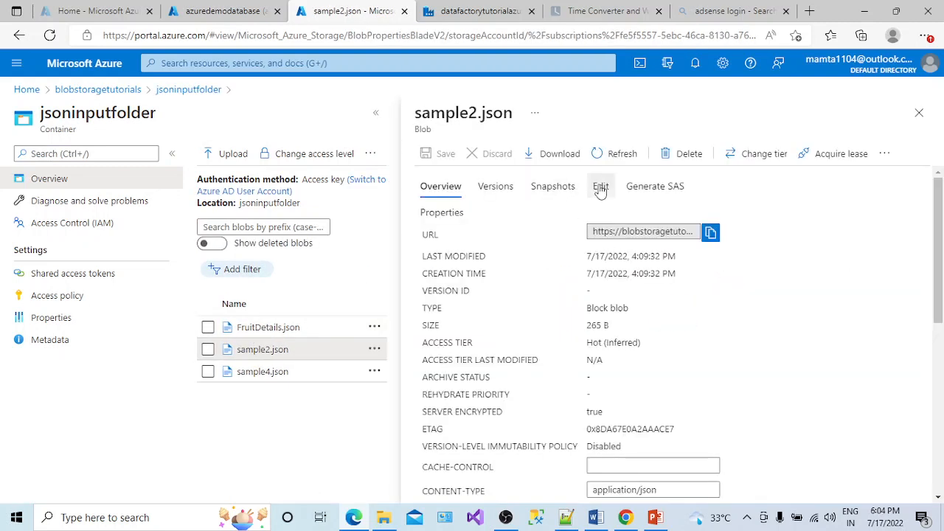
pyautogui.click(600, 188)
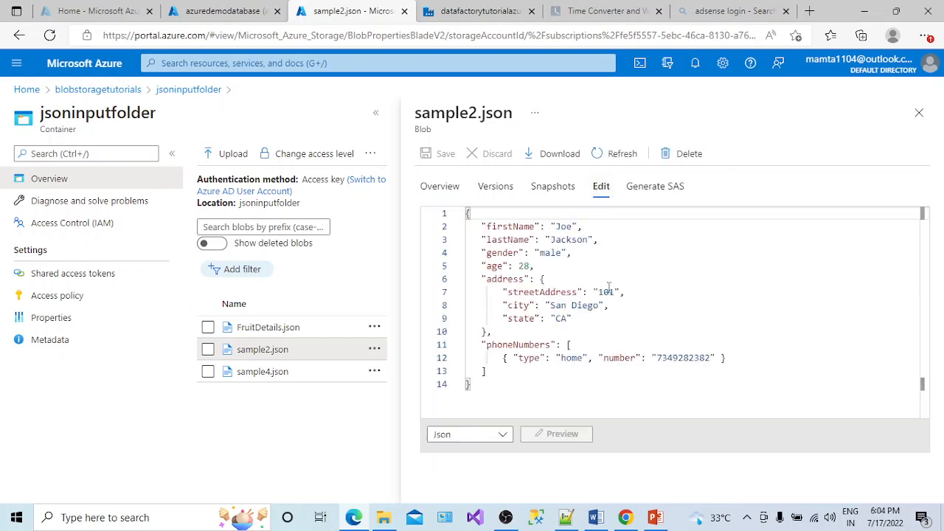
# Examine the nested address object and the phoneNumbers array in sample2.json.
pyautogui.click(504, 279)
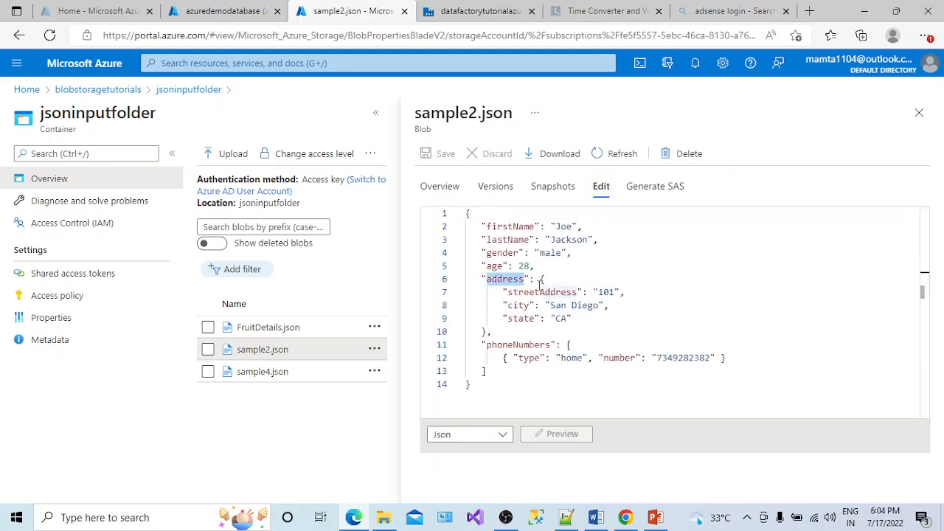
pyautogui.moveTo(541, 278); pyautogui.dragTo(572, 325)
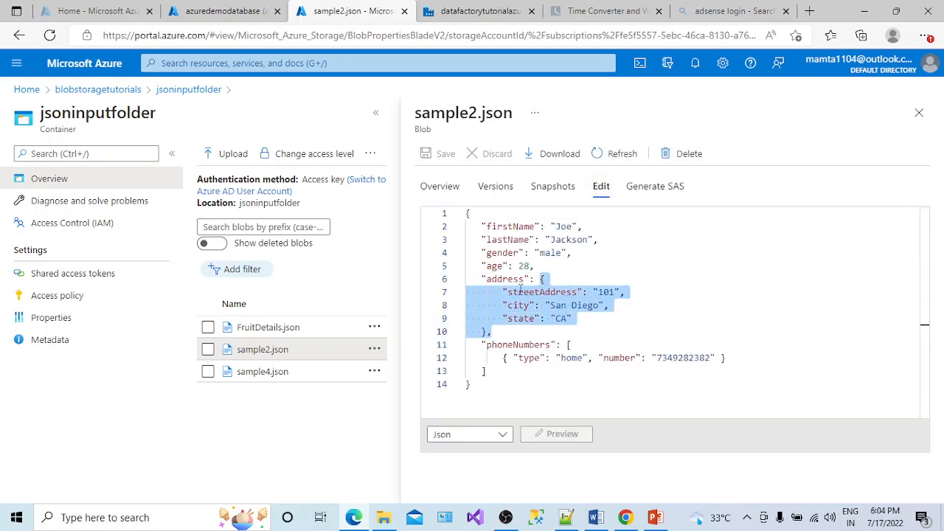
pyautogui.doubleClick(534, 345)
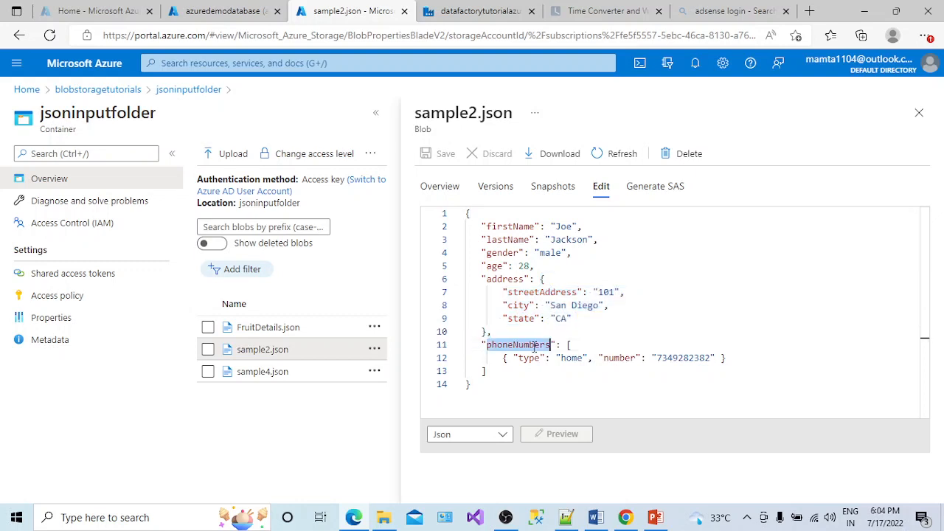
pyautogui.doubleClick(505, 279)
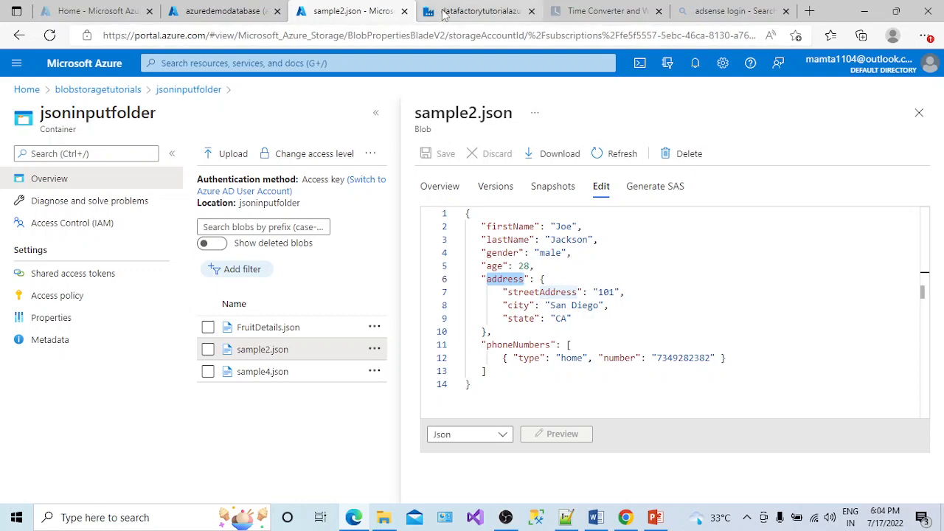
# Switch back to Data Factory, expand the activities list and move the Copy data1 activity farther right on the canvas.
pyautogui.click(471, 11)
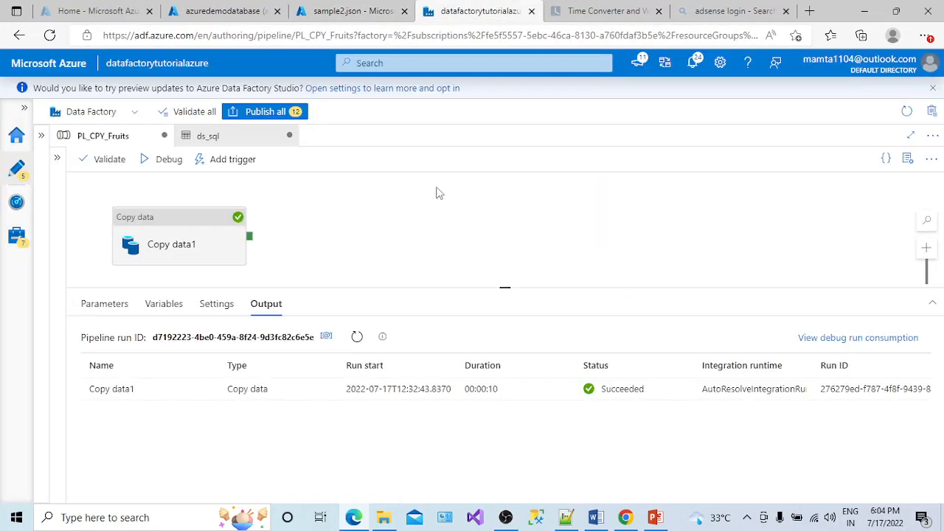
pyautogui.click(58, 157)
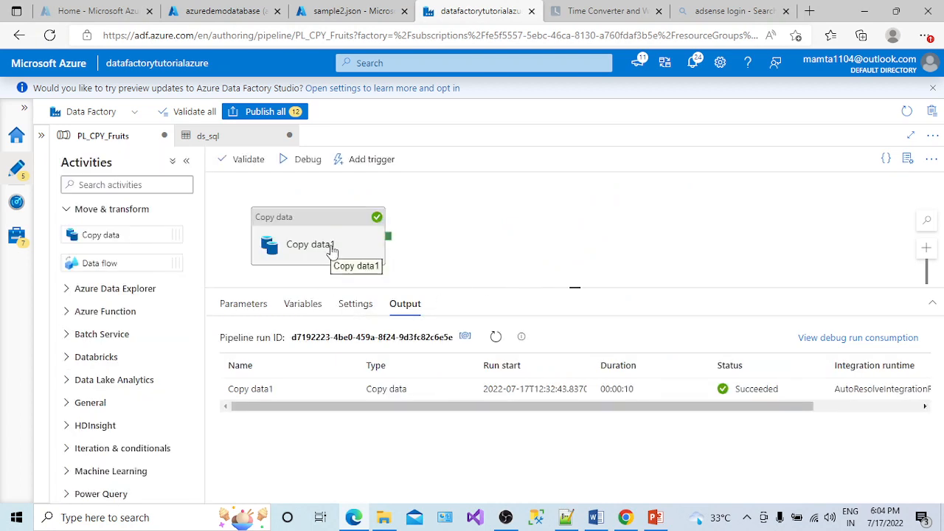
pyautogui.moveTo(331, 232); pyautogui.dragTo(421, 219)
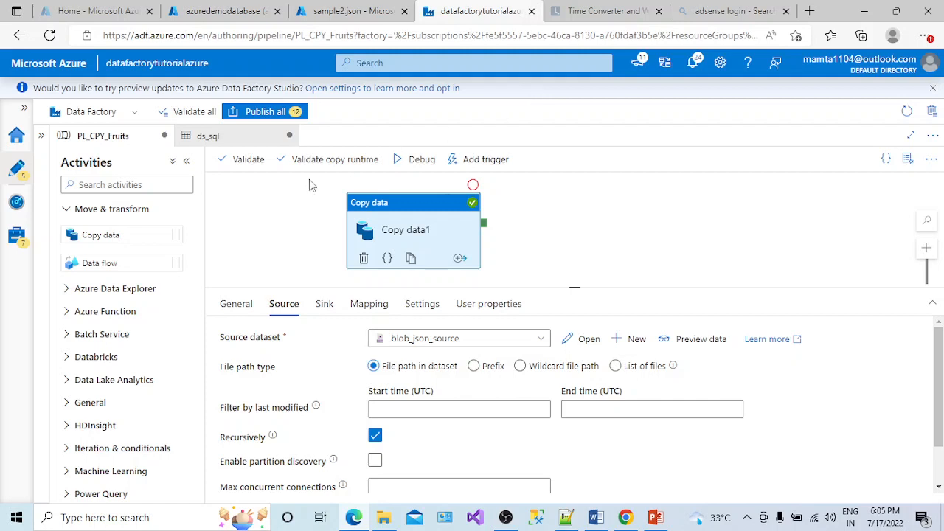
# Close the ds_sql dataset and the PL_CPY_Fruits pipeline, discarding the unsaved changes of both.
pyautogui.click(289, 135)
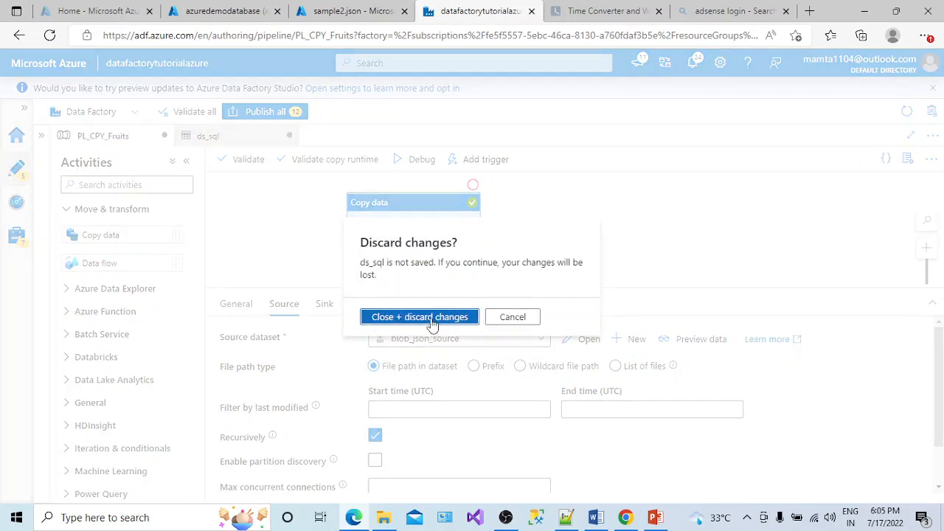
pyautogui.click(432, 325)
pyautogui.click(165, 137)
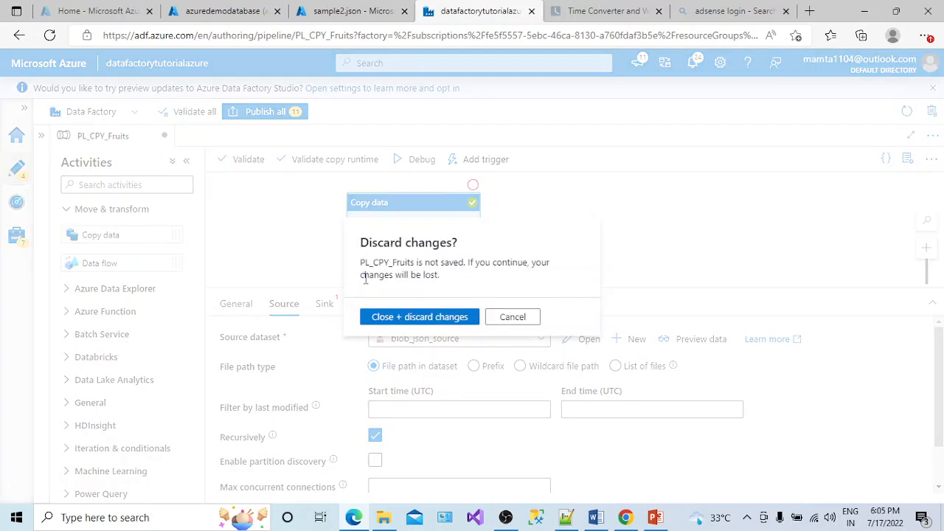
pyautogui.click(404, 329)
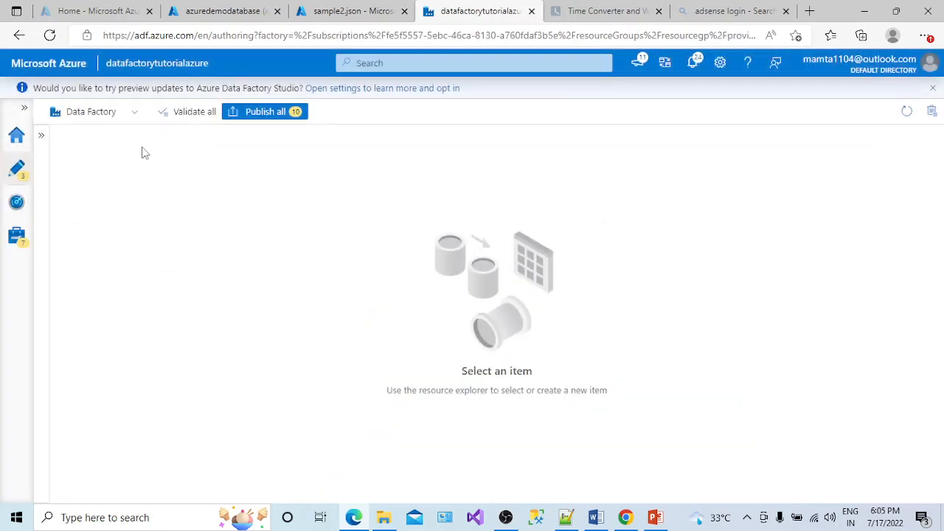
# Create a new pipeline in the factory resources and name it PL_CPY_Sample2.
pyautogui.click(42, 136)
pyautogui.click(225, 191)
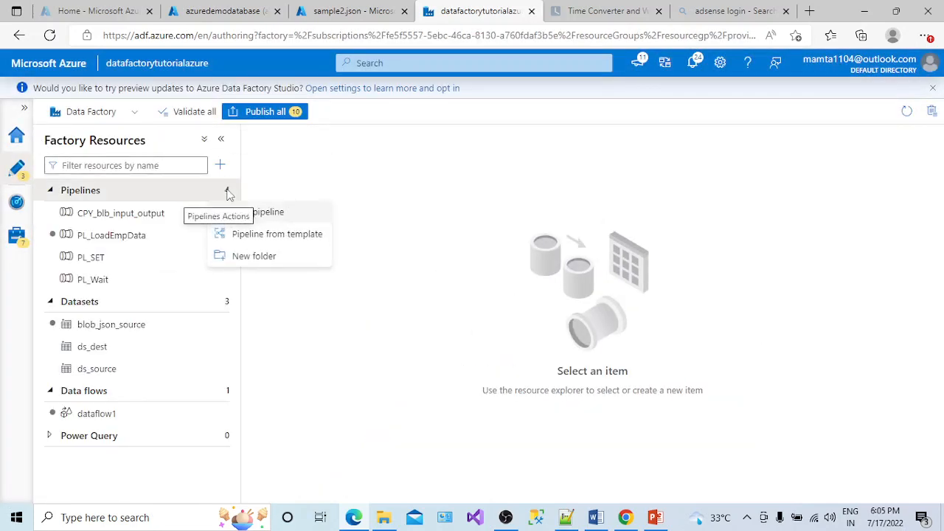
pyautogui.click(284, 214)
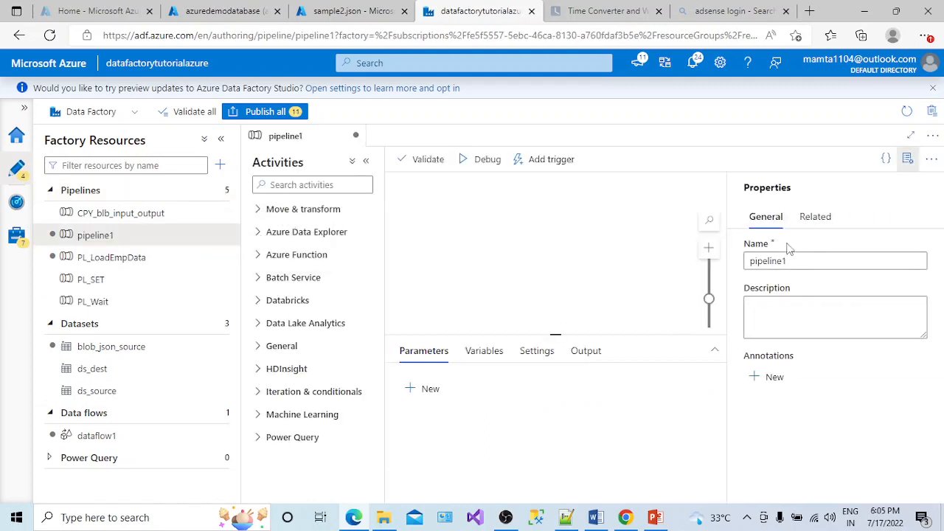
pyautogui.moveTo(790, 261); pyautogui.dragTo(724, 261)
pyautogui.doubleClick(768, 262)
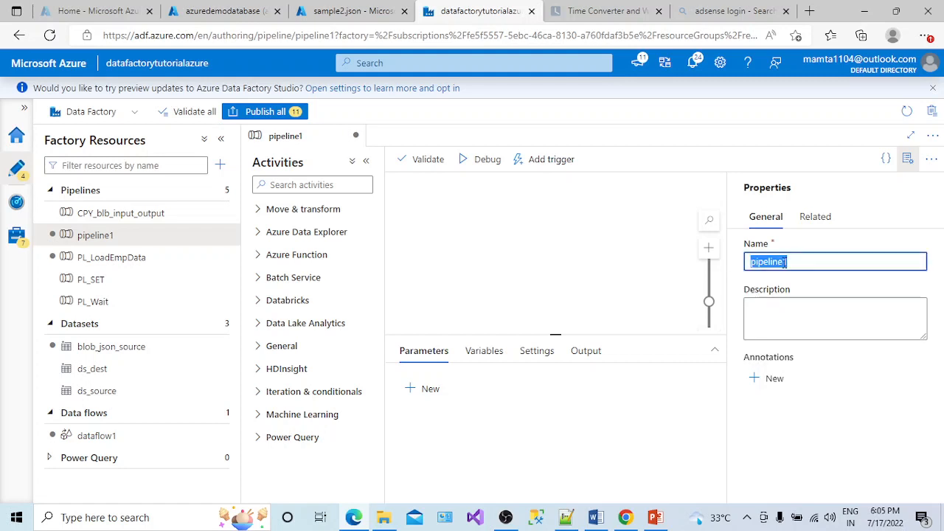
pyautogui.write('PL_')
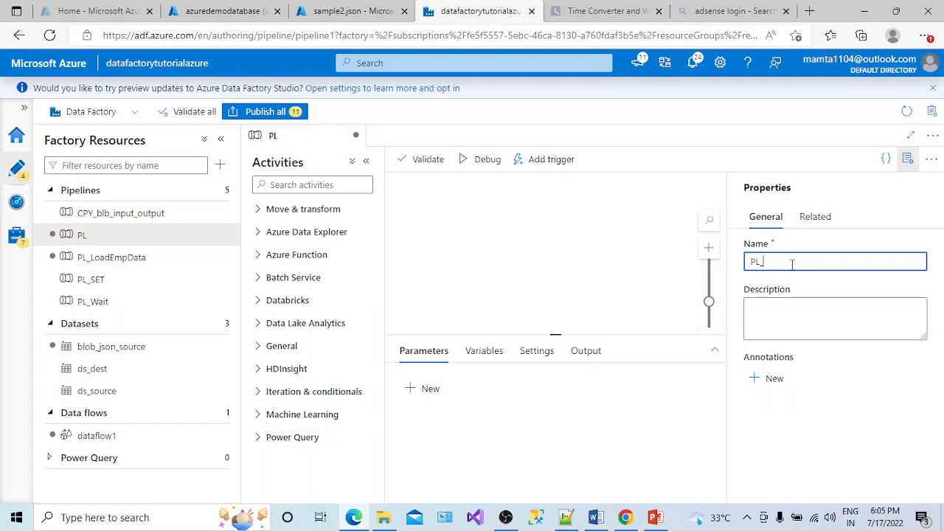
pyautogui.write('CPY_Samp')
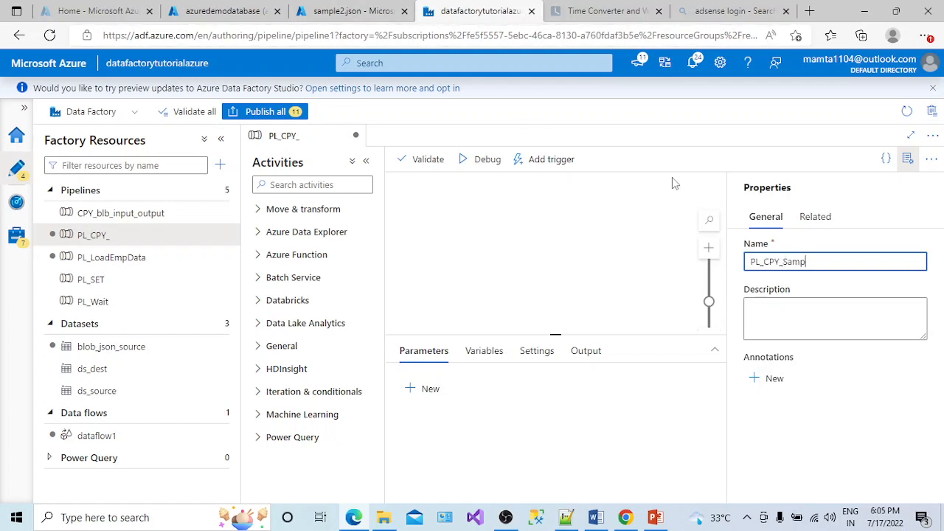
pyautogui.write('le2')
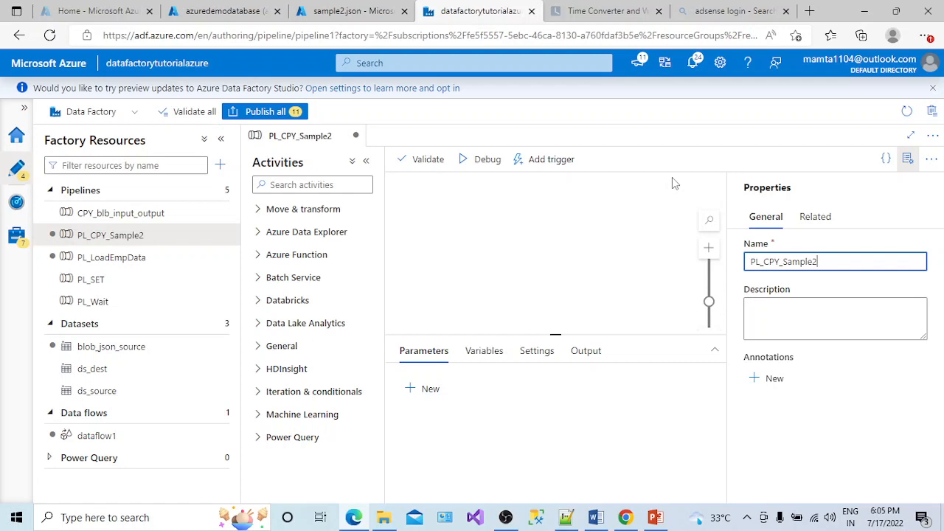
pyautogui.click(906, 159)
# Add a Copy data activity to the PL_CPY_Sample2 canvas, collapse the resource and activity lists, and move the activity farther right.
pyautogui.click(260, 209)
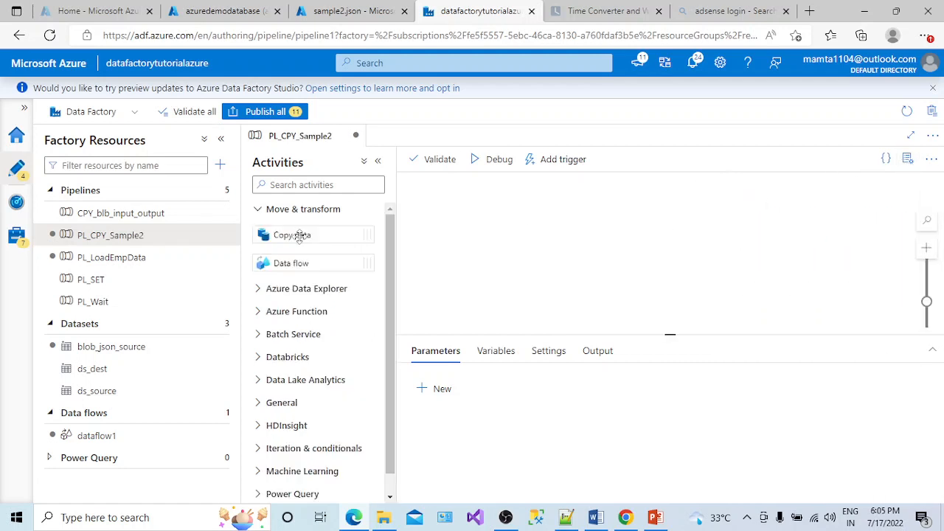
pyautogui.moveTo(301, 236); pyautogui.dragTo(489, 252)
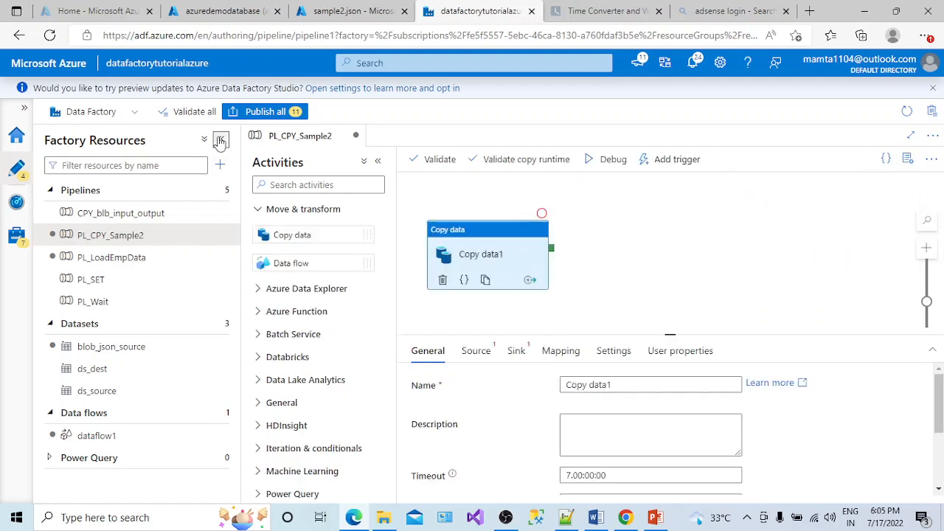
pyautogui.click(220, 139)
pyautogui.click(185, 163)
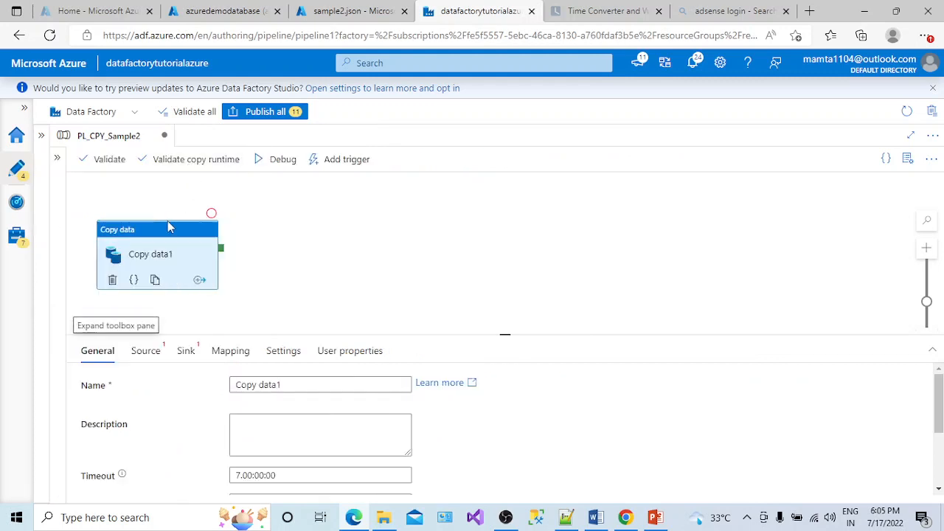
pyautogui.moveTo(168, 226); pyautogui.dragTo(342, 225)
pyautogui.click(282, 384)
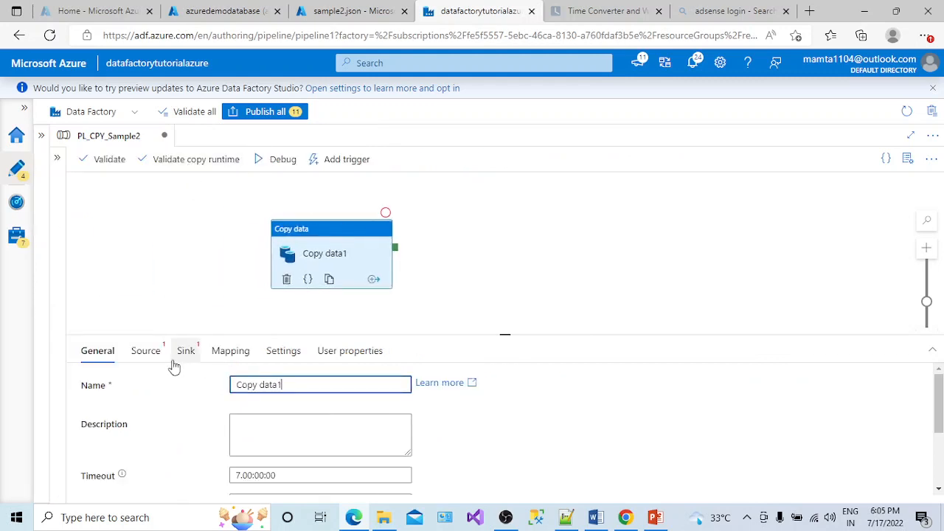
# Set the source dataset of the Copy data1 activity to blob_json_source.
pyautogui.click(161, 355)
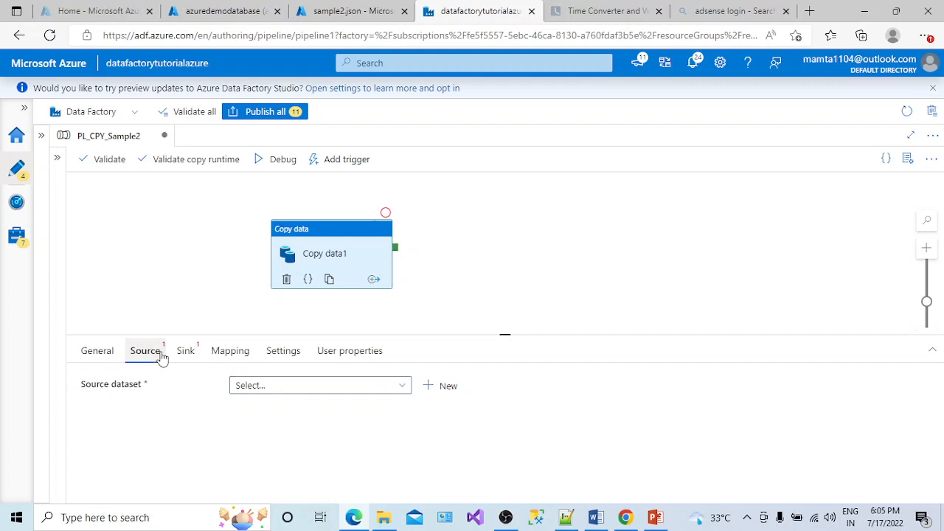
pyautogui.moveTo(504, 335); pyautogui.dragTo(509, 260)
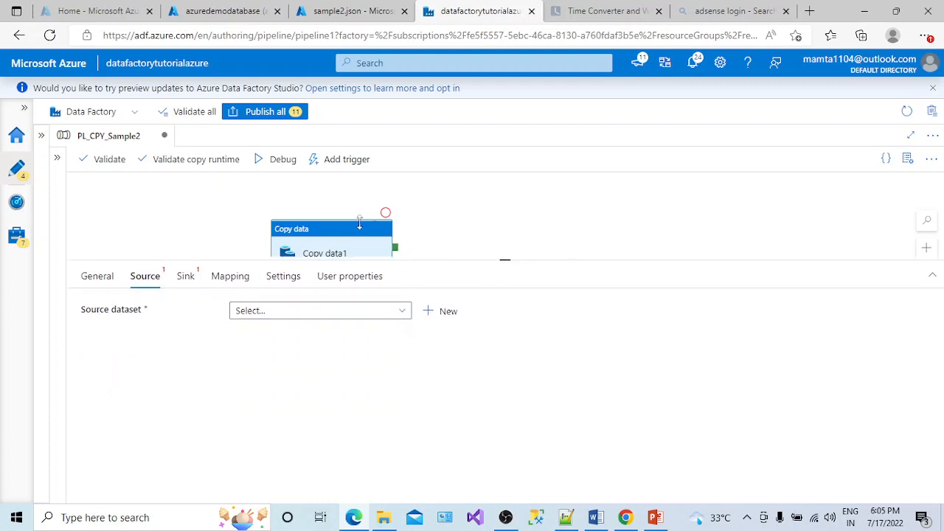
pyautogui.click(403, 313)
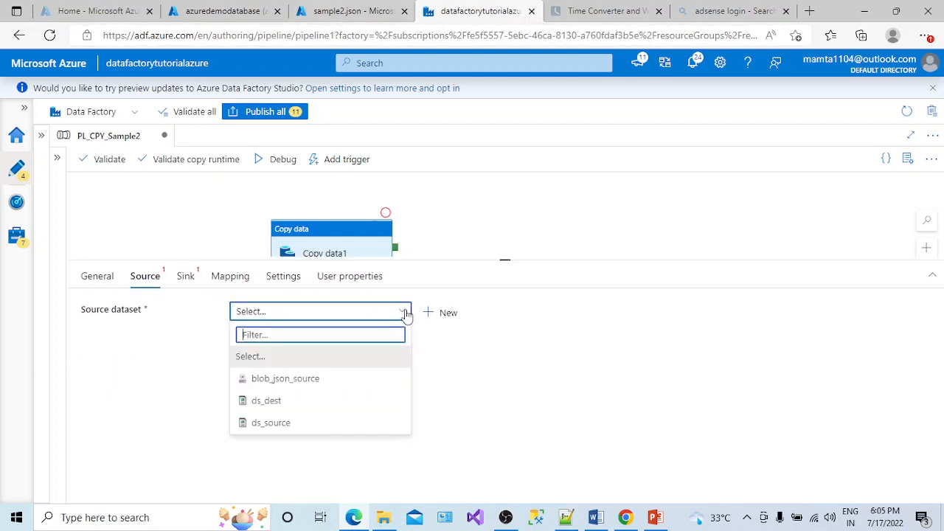
pyautogui.click(276, 379)
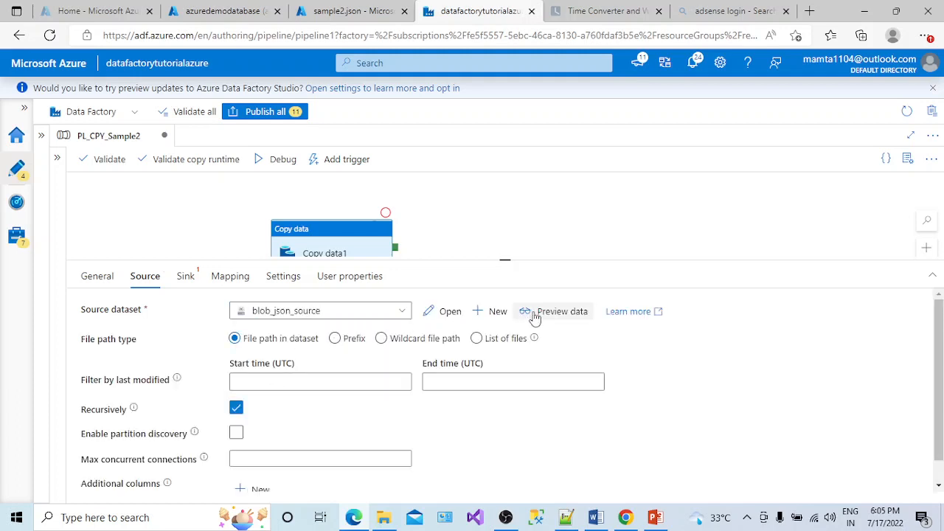
# Change the file path of the blob_json_source dataset to sample2.json in jsoninputfolder and return to the PL_CPY_Sample2 pipeline.
pyautogui.click(448, 315)
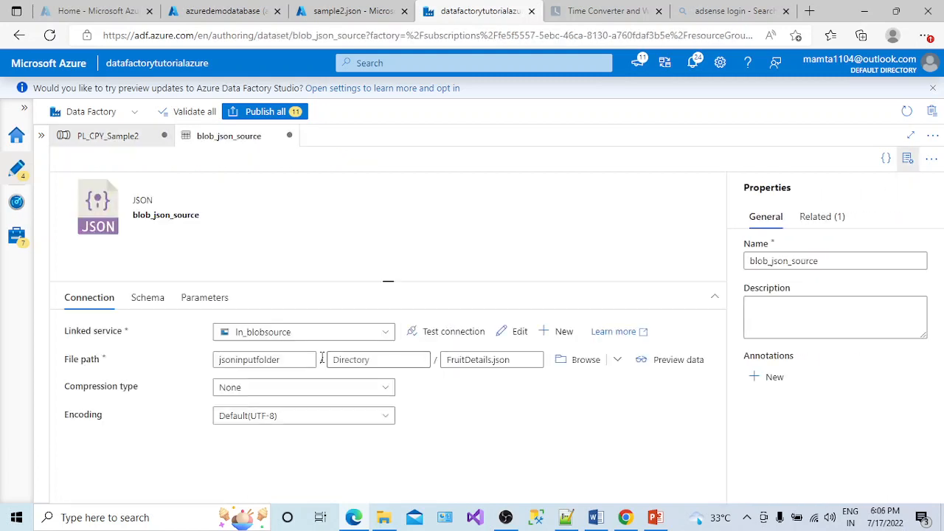
pyautogui.click(255, 359)
pyautogui.moveTo(255, 359); pyautogui.dragTo(279, 359)
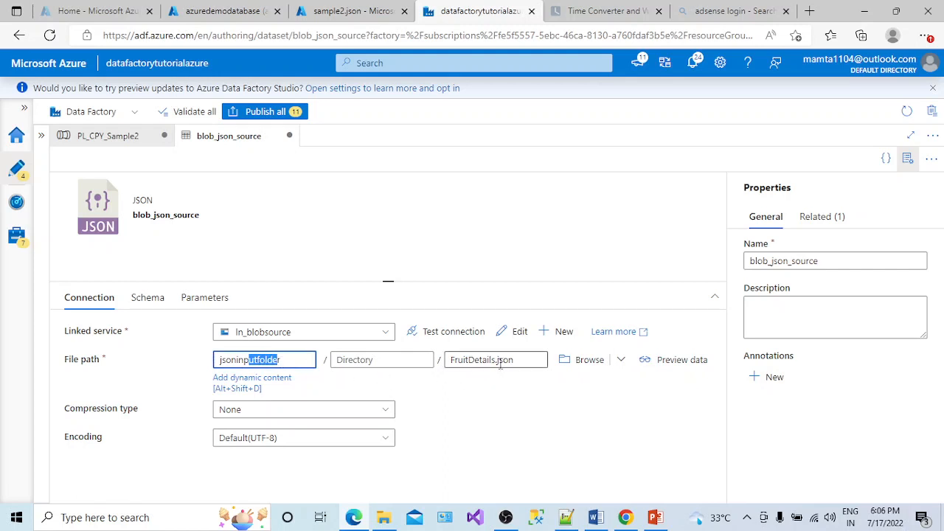
pyautogui.click(619, 361)
pyautogui.click(532, 380)
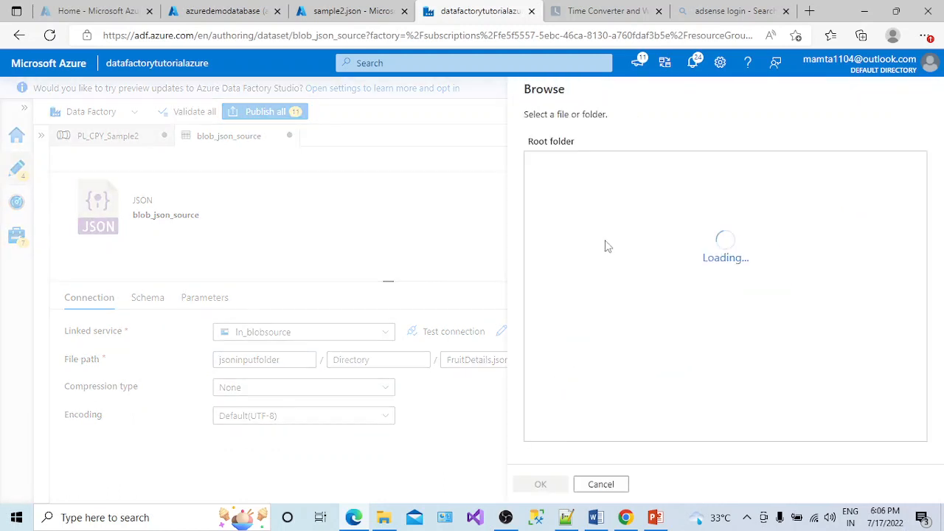
pyautogui.click(578, 194)
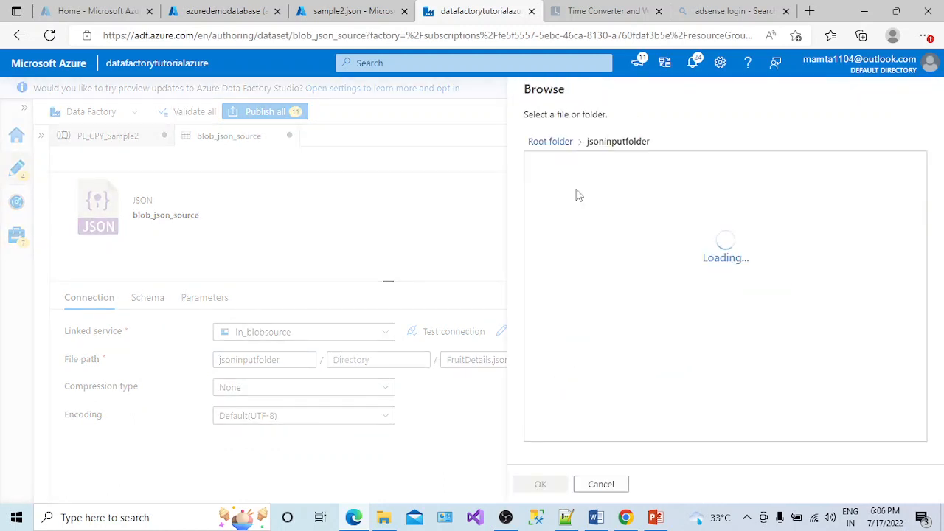
pyautogui.click(573, 190)
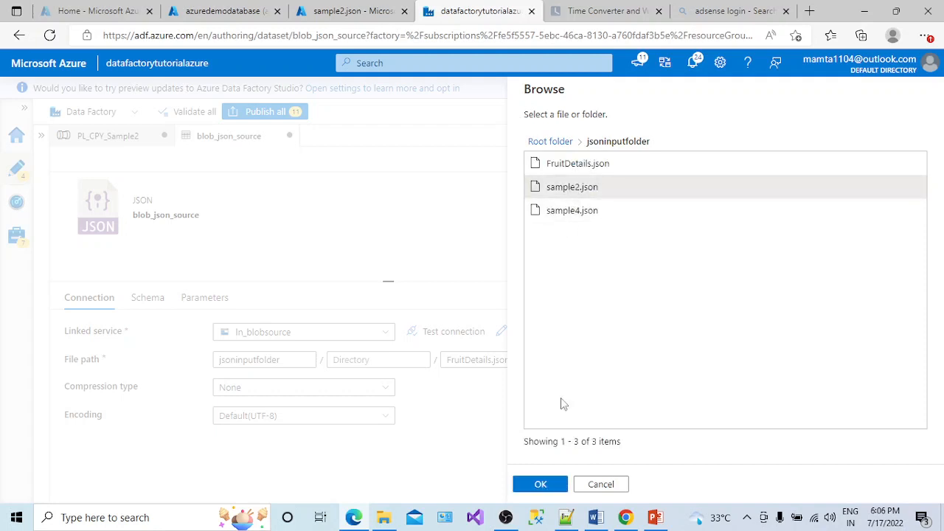
pyautogui.click(539, 486)
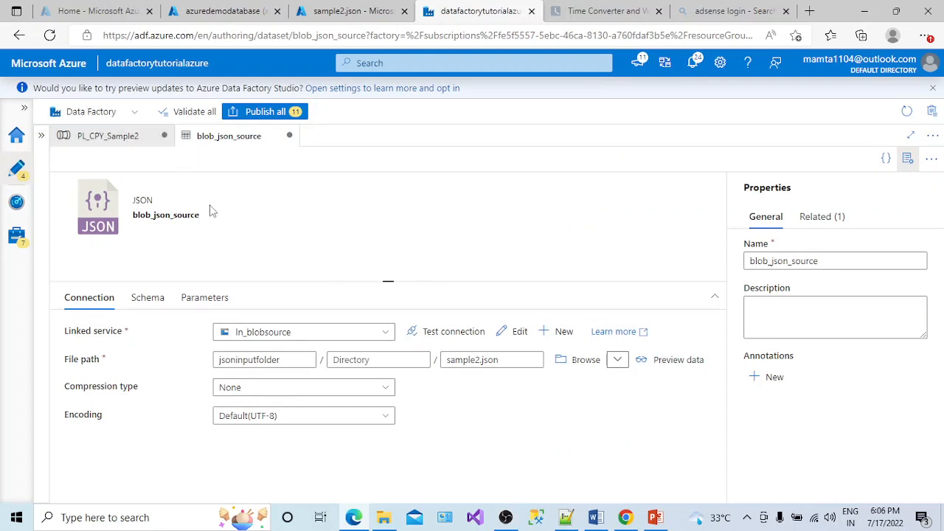
pyautogui.click(112, 142)
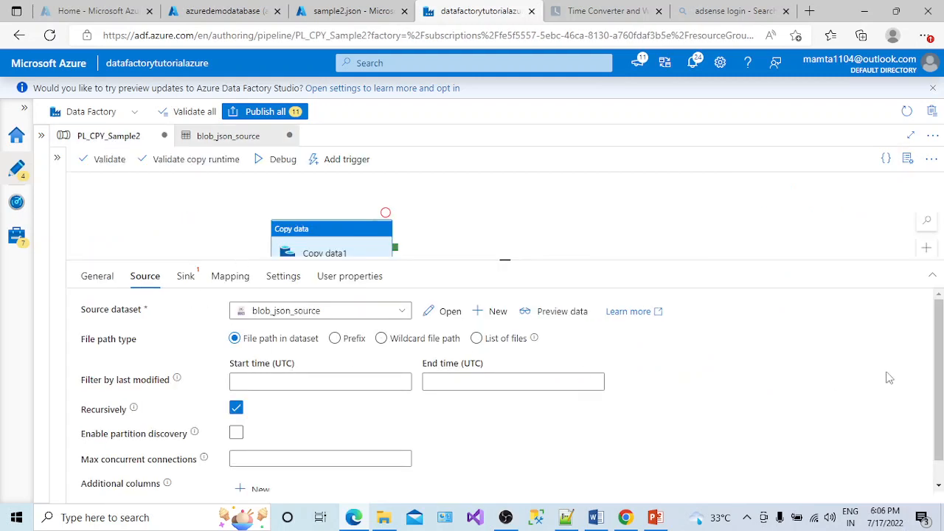
pyautogui.moveTo(937, 400)
pyautogui.mouseDown()
pyautogui.moveTo(937, 423)
pyautogui.moveTo(937, 397)
pyautogui.mouseUp()
# Try ds_source as the sink dataset of Copy data1, check its definition and review the other existing datasets.
pyautogui.click(191, 286)
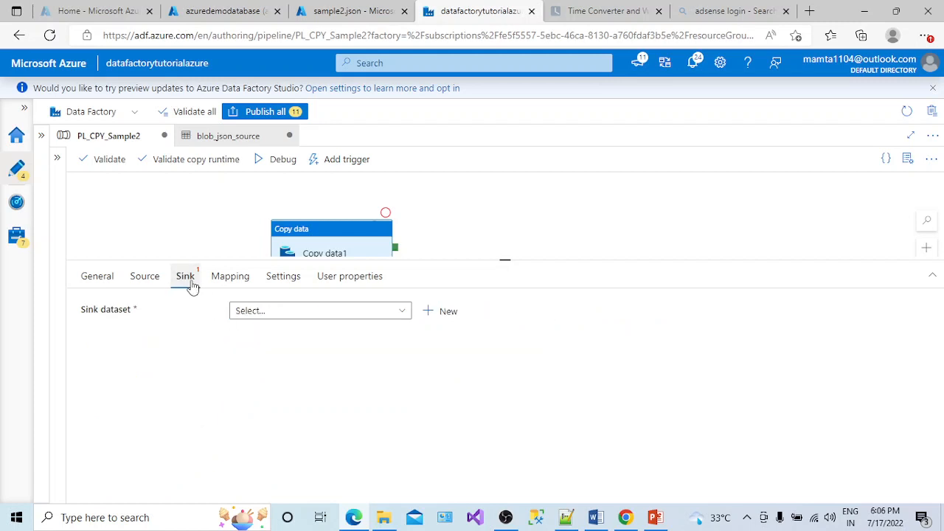
pyautogui.click(311, 315)
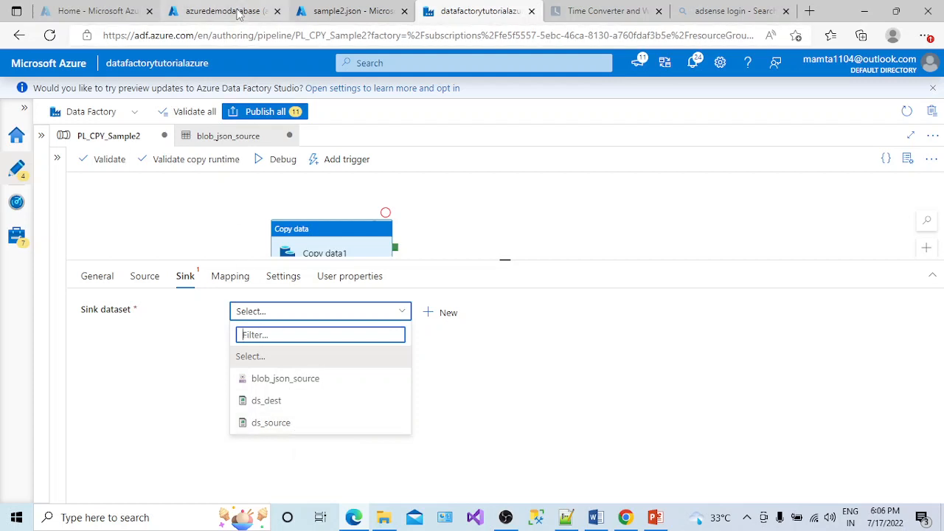
pyautogui.click(301, 431)
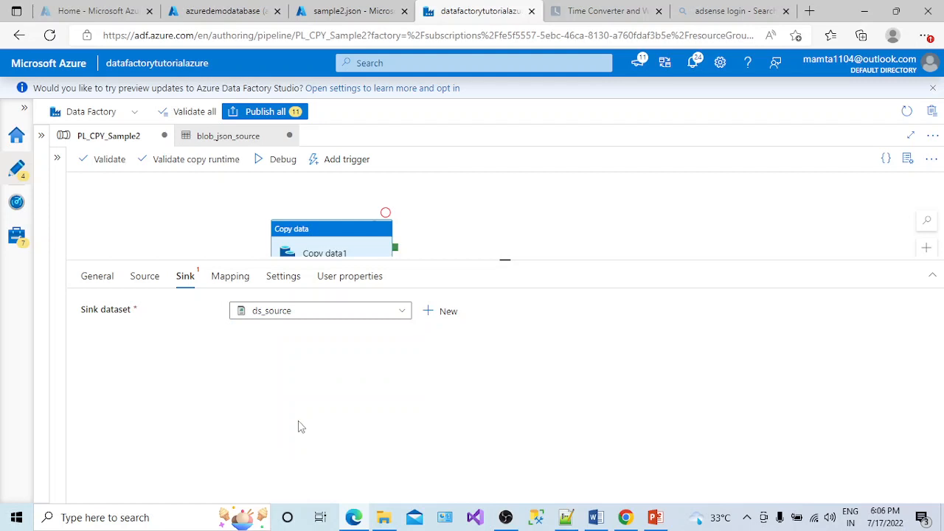
pyautogui.click(447, 312)
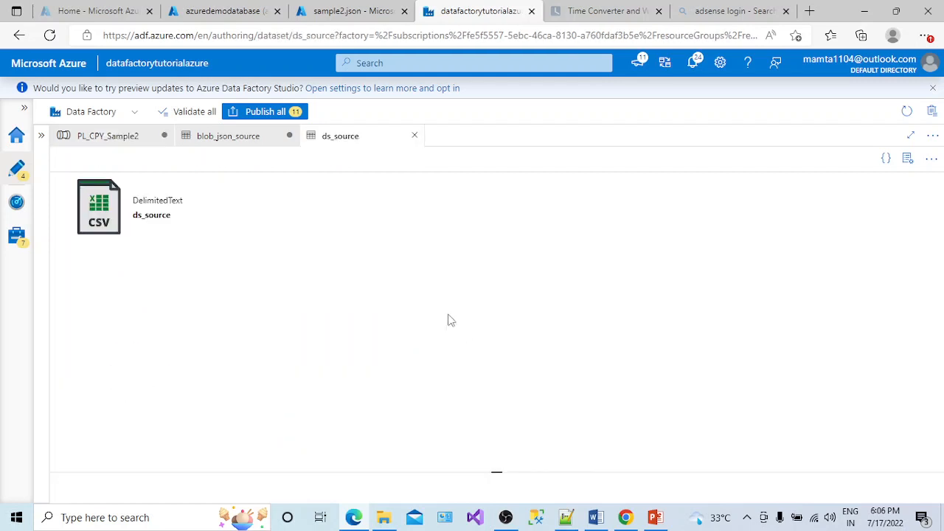
pyautogui.click(414, 135)
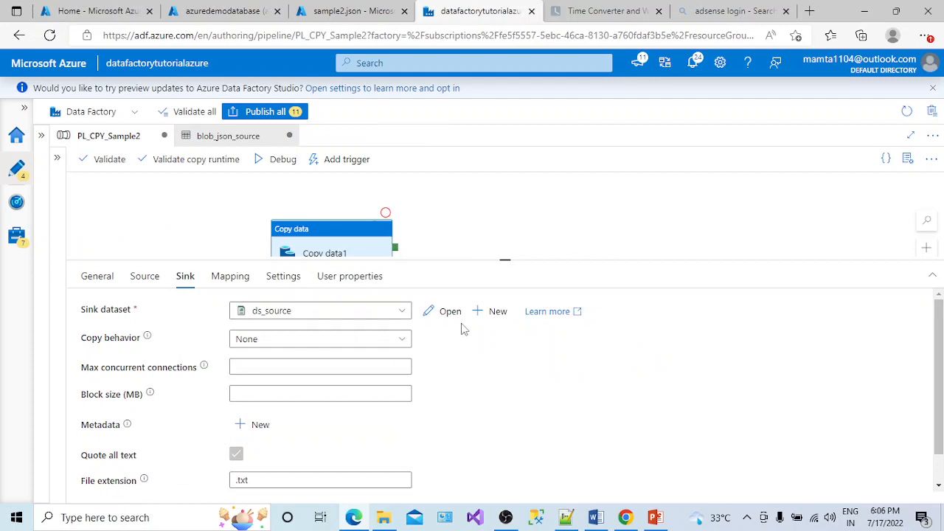
pyautogui.click(400, 311)
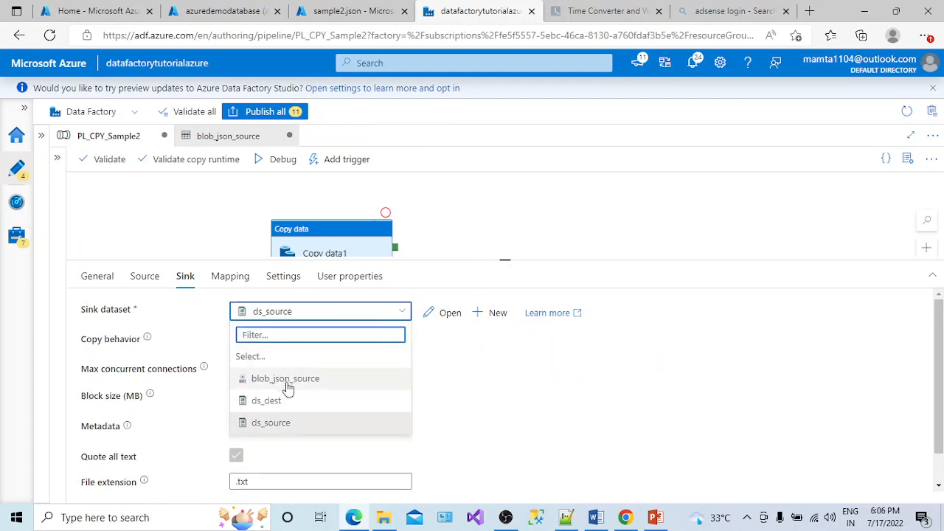
# Create an Azure SQL Database dataset named DS_SQLDB with linked service LN_SQLDB as the sink of Copy data1, leaving its table name empty.
pyautogui.click(491, 322)
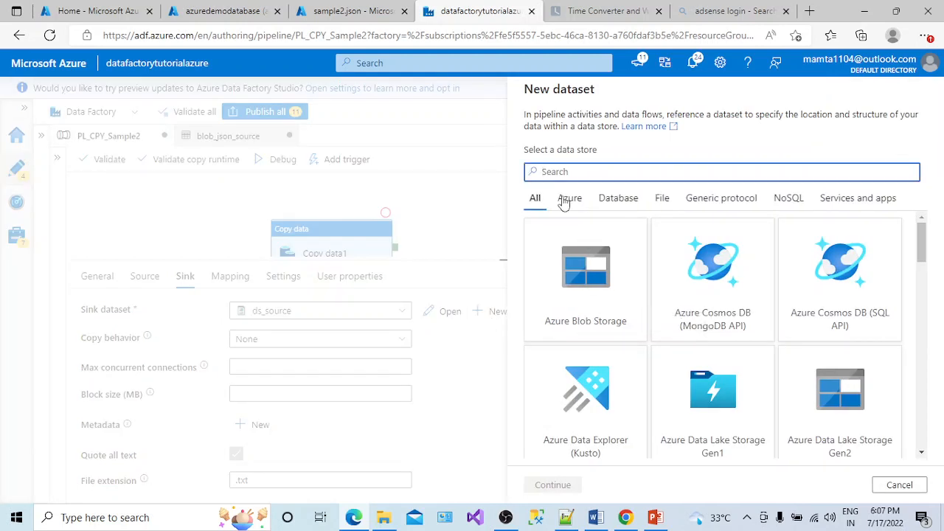
pyautogui.write('sql')
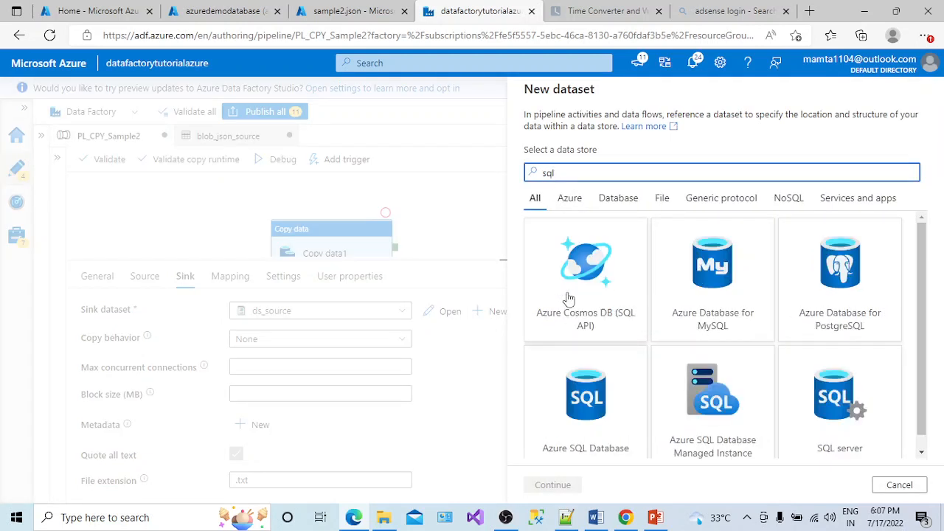
pyautogui.click(571, 402)
pyautogui.click(547, 484)
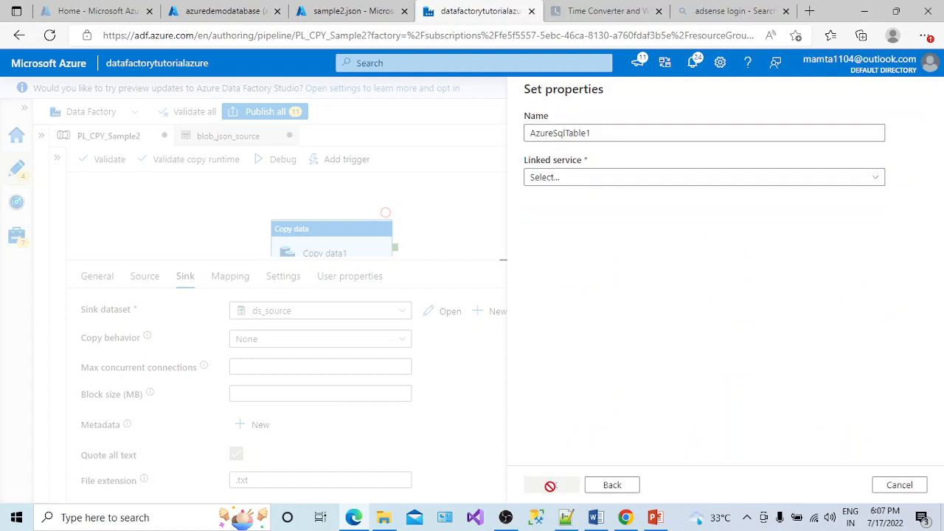
pyautogui.moveTo(595, 134); pyautogui.dragTo(512, 140)
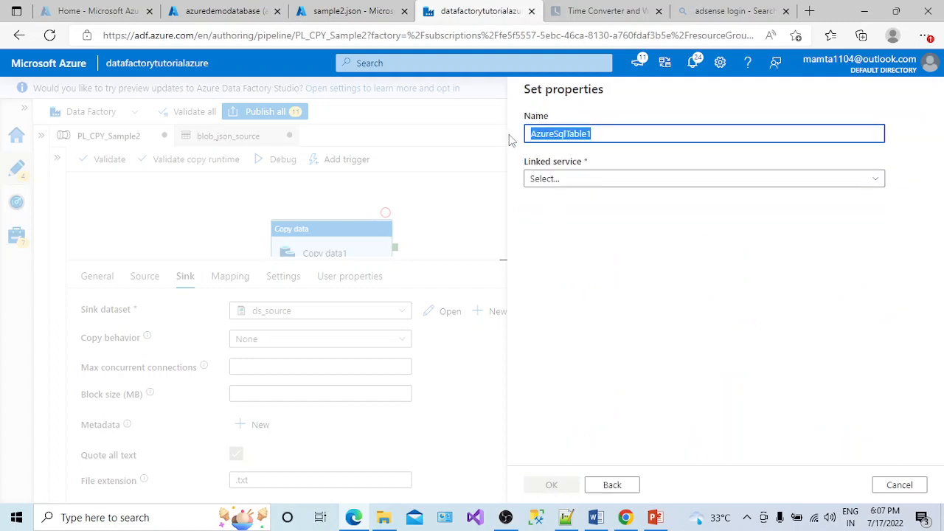
pyautogui.write('DS_SQL')
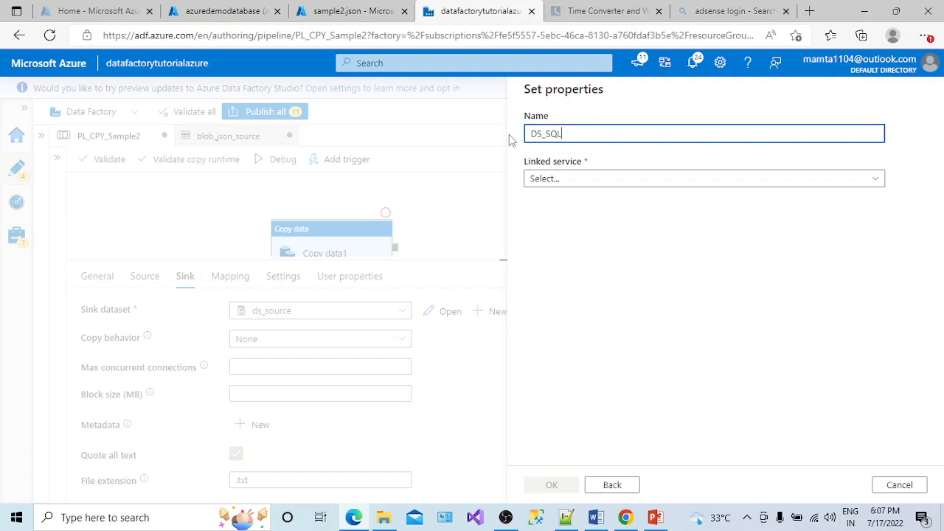
pyautogui.write('DB')
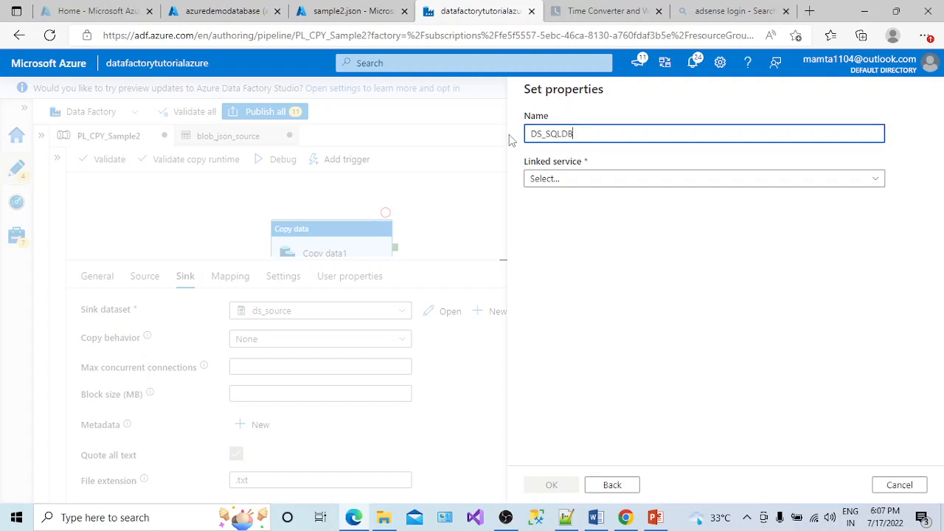
pyautogui.click(585, 180)
pyautogui.click(554, 266)
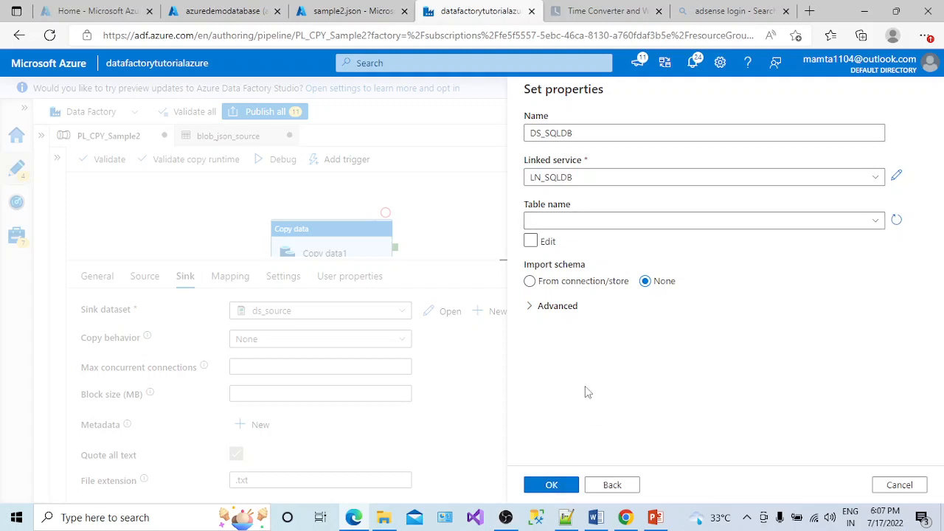
pyautogui.click(553, 486)
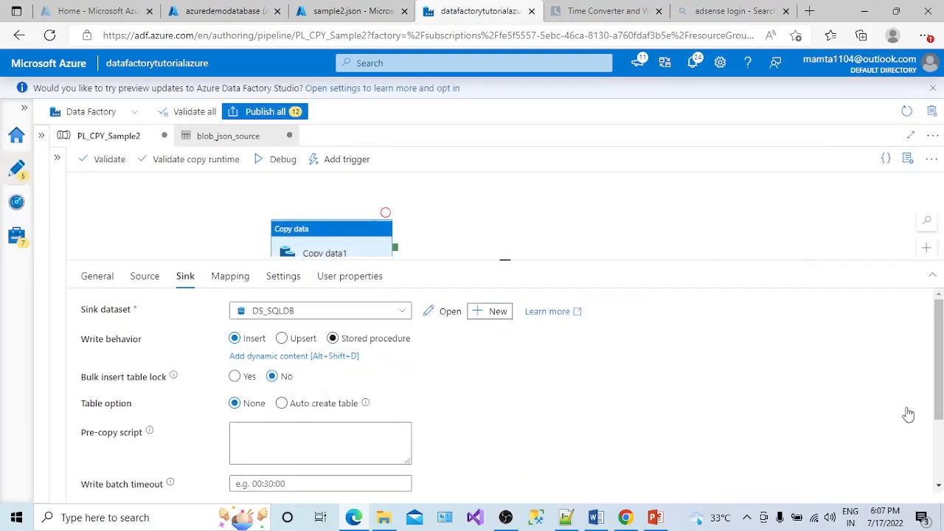
# Set the sink's table option to Auto create table.
pyautogui.scroll(-2, 940, 411)
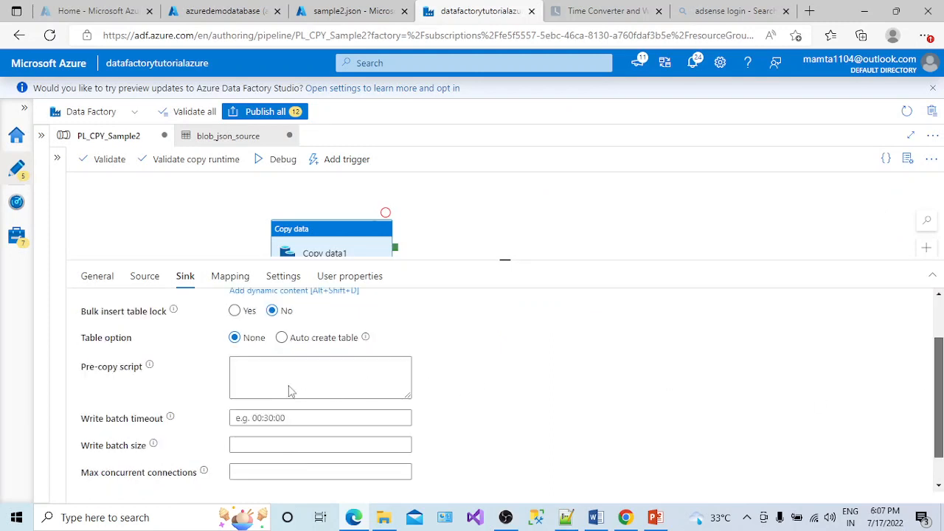
pyautogui.click(282, 338)
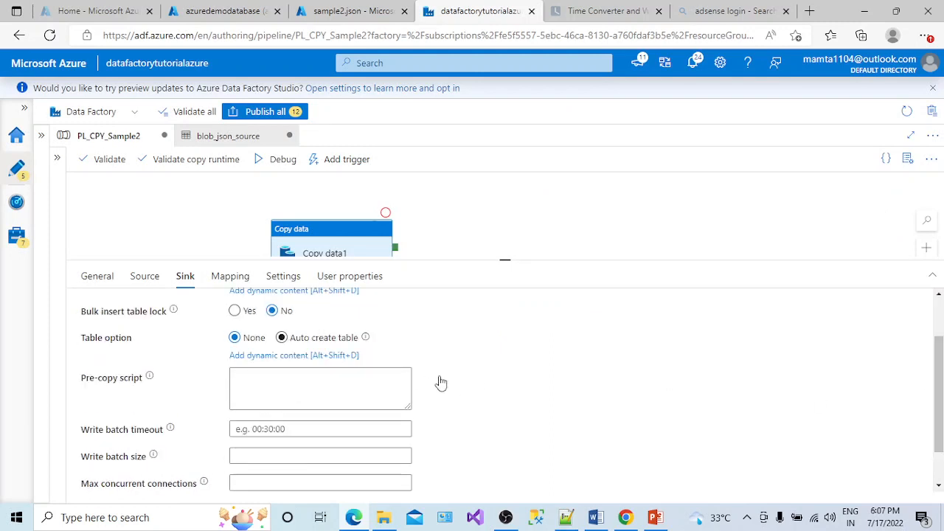
pyautogui.scroll(2, 940, 418)
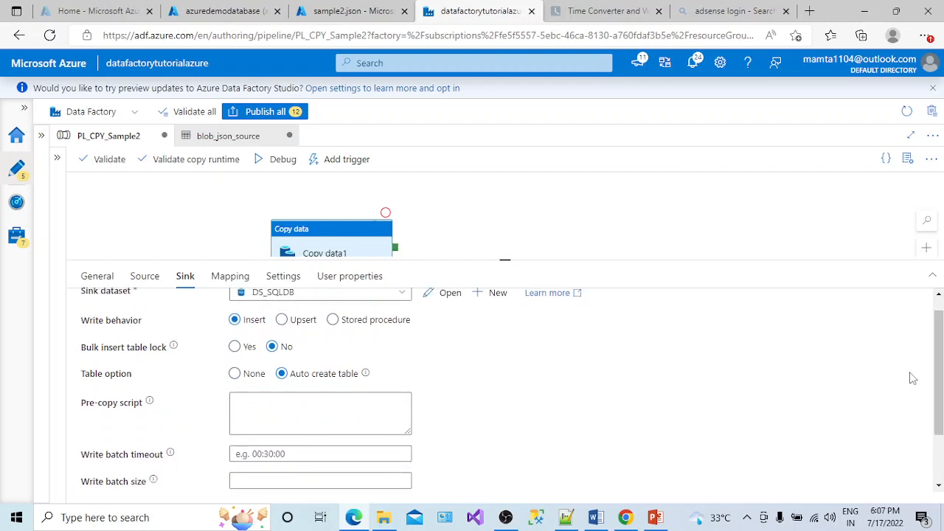
pyautogui.scroll(1, 940, 366)
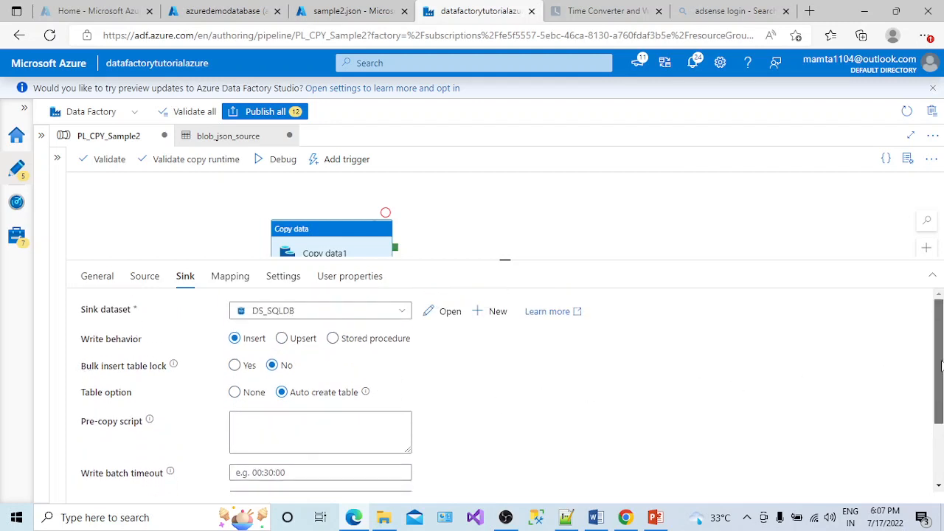
# Open the DS_SQLDB dataset and manually enter dbo.Sample2Table as its table.
pyautogui.click(442, 311)
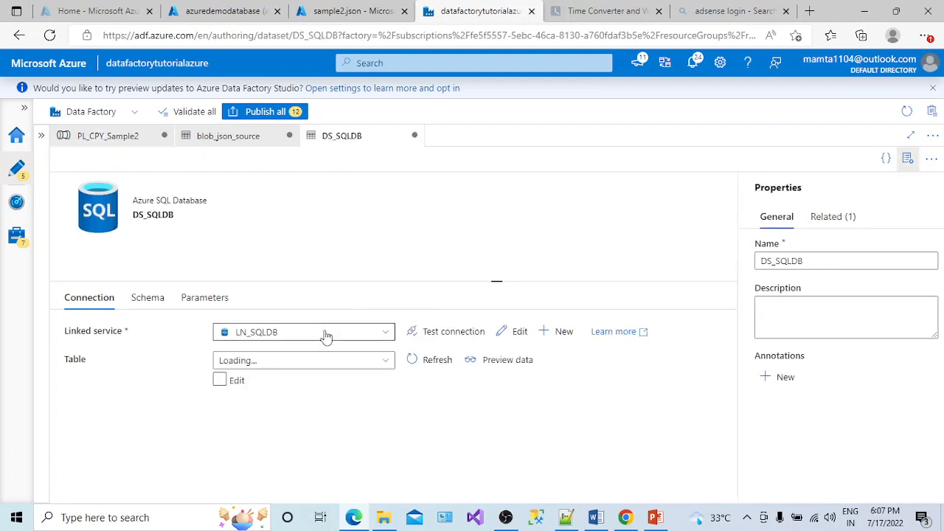
pyautogui.click(236, 381)
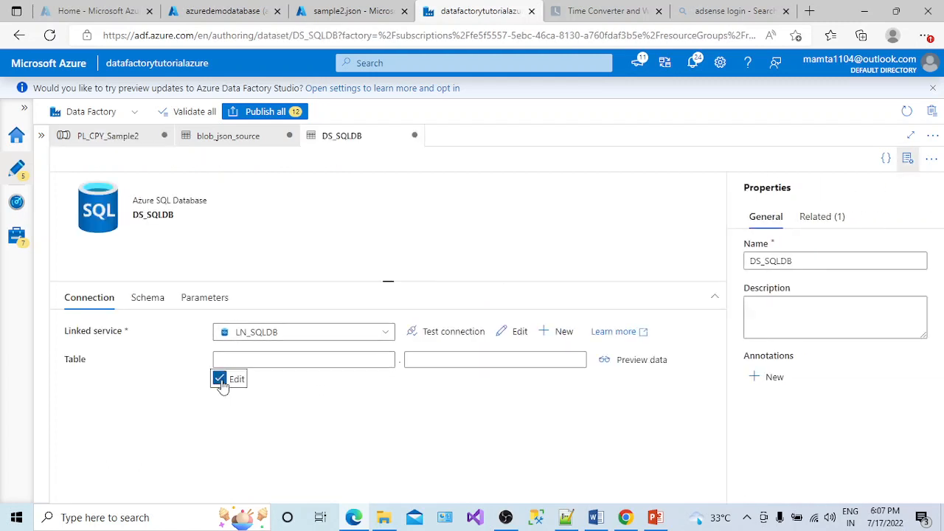
pyautogui.click(287, 360)
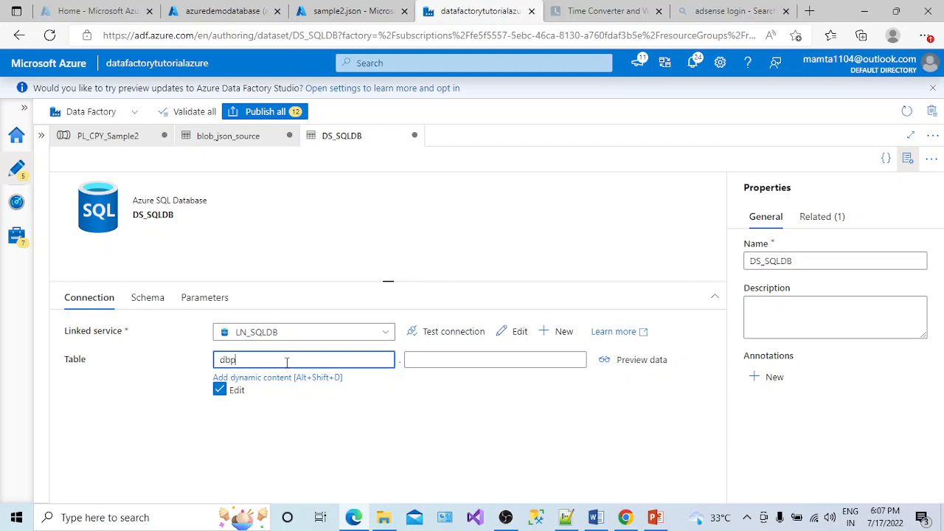
pyautogui.click(432, 356)
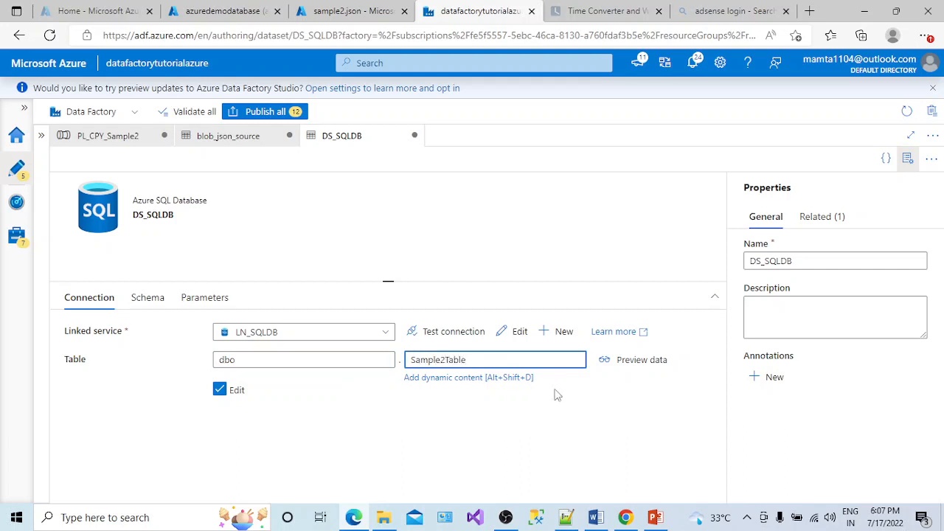
pyautogui.click(473, 420)
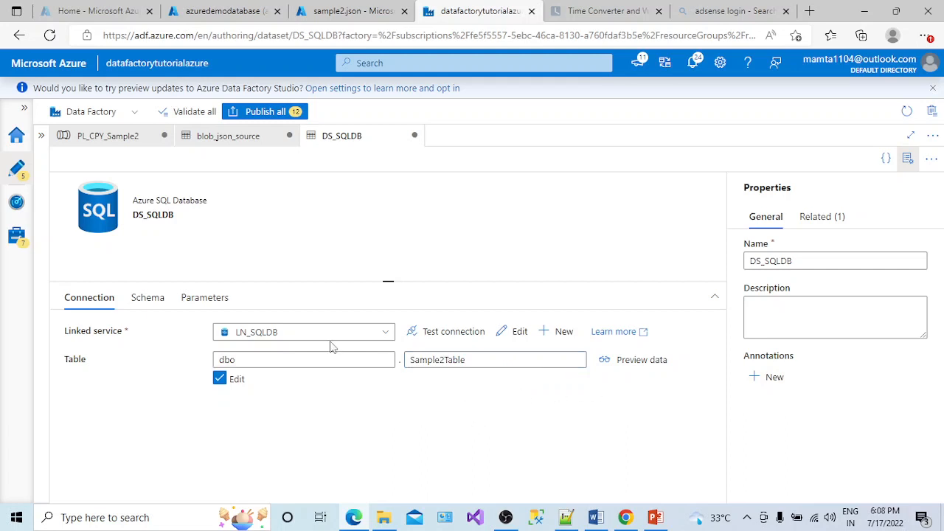
# Review the blob_json_source dataset and the Copy data1 source settings, previewing the data of sample2.json.
pyautogui.click(236, 138)
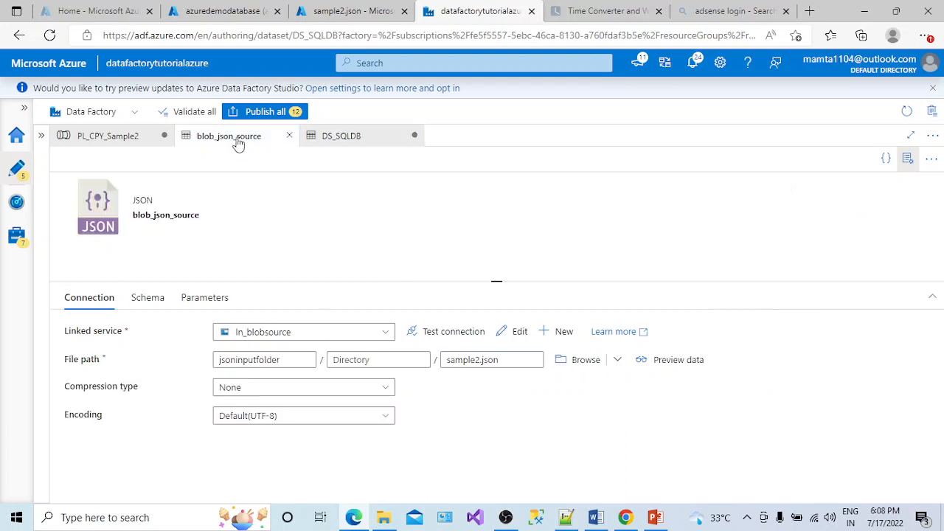
pyautogui.moveTo(363, 272); pyautogui.dragTo(325, 166)
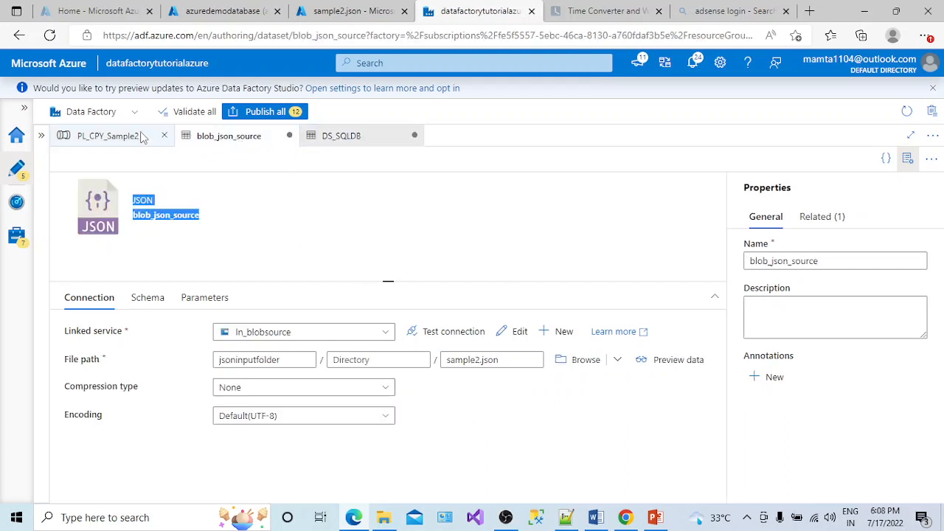
pyautogui.click(121, 141)
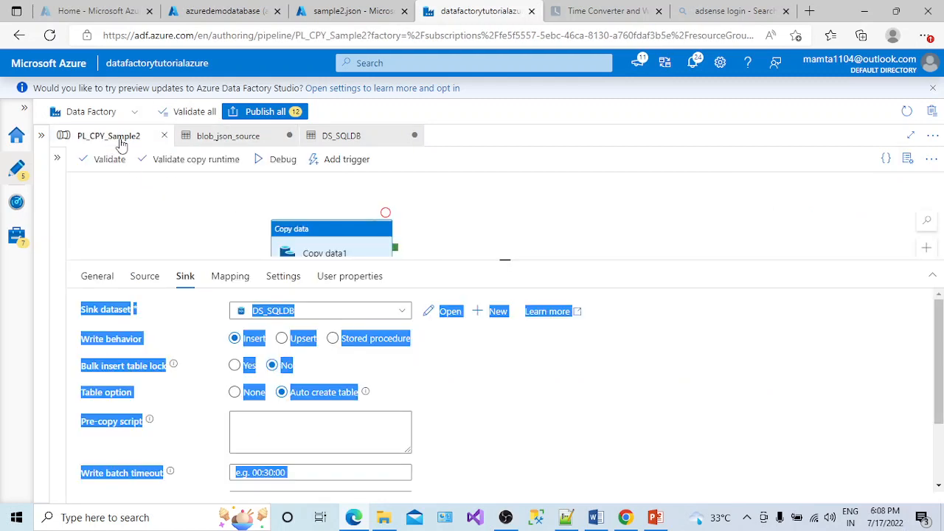
pyautogui.click(163, 234)
pyautogui.click(145, 279)
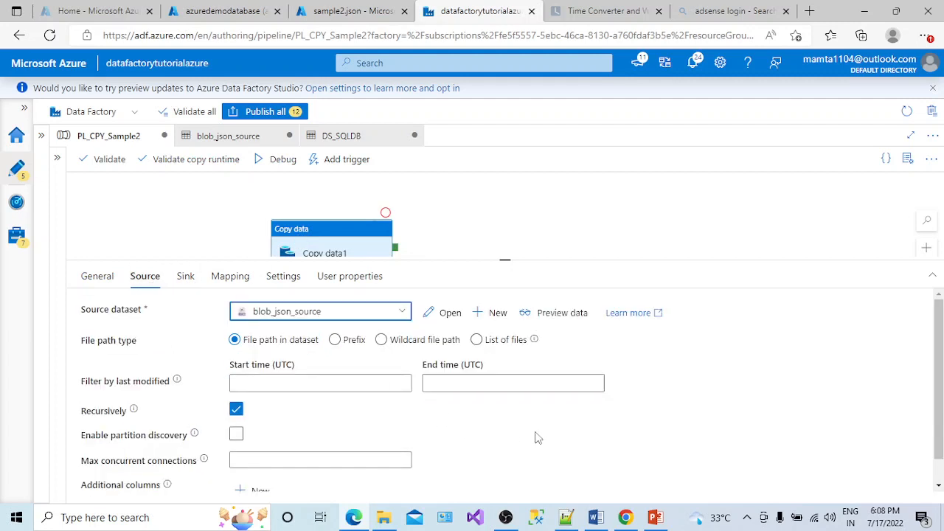
pyautogui.moveTo(939, 370)
pyautogui.mouseDown()
pyautogui.moveTo(940, 386)
pyautogui.moveTo(939, 371)
pyautogui.mouseUp()
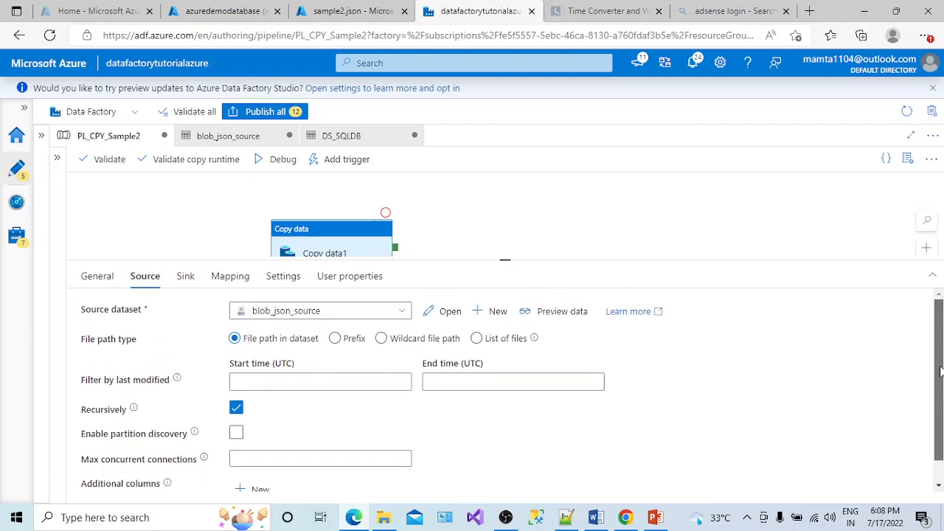
pyautogui.click(557, 312)
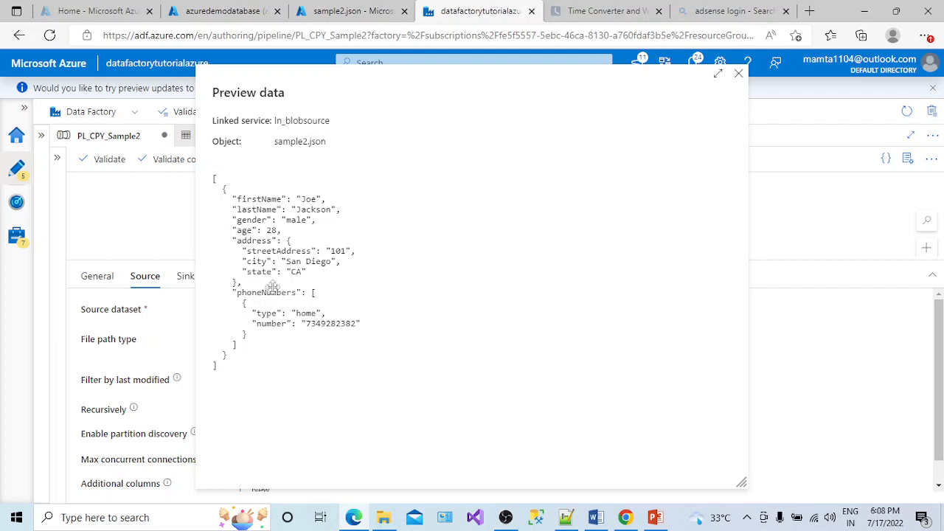
pyautogui.click(738, 76)
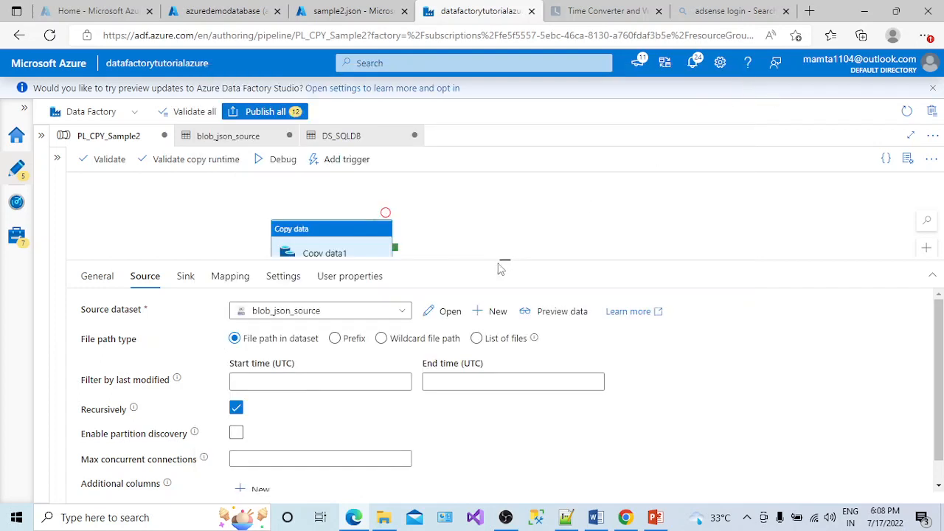
# Run the PL_CPY_Sample2 pipeline in debug mode and refresh its run status.
pyautogui.moveTo(504, 261); pyautogui.dragTo(504, 276)
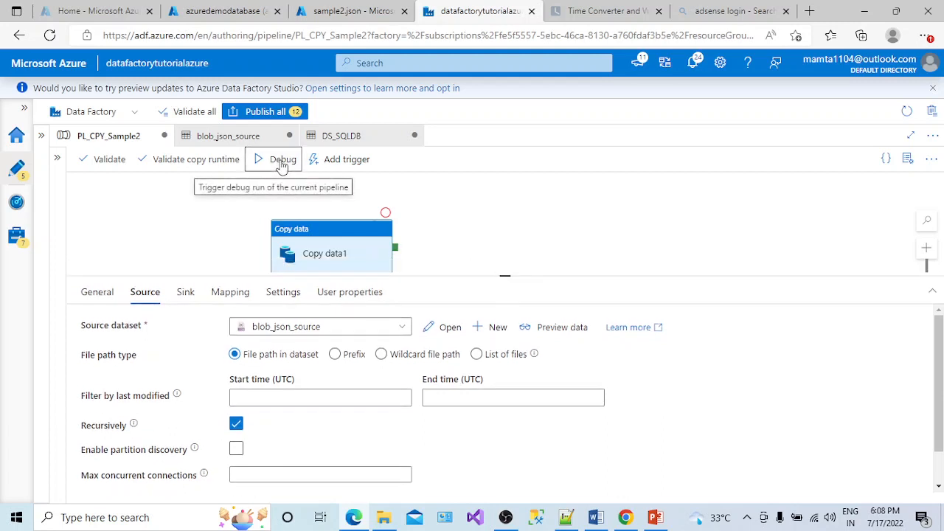
pyautogui.click(281, 162)
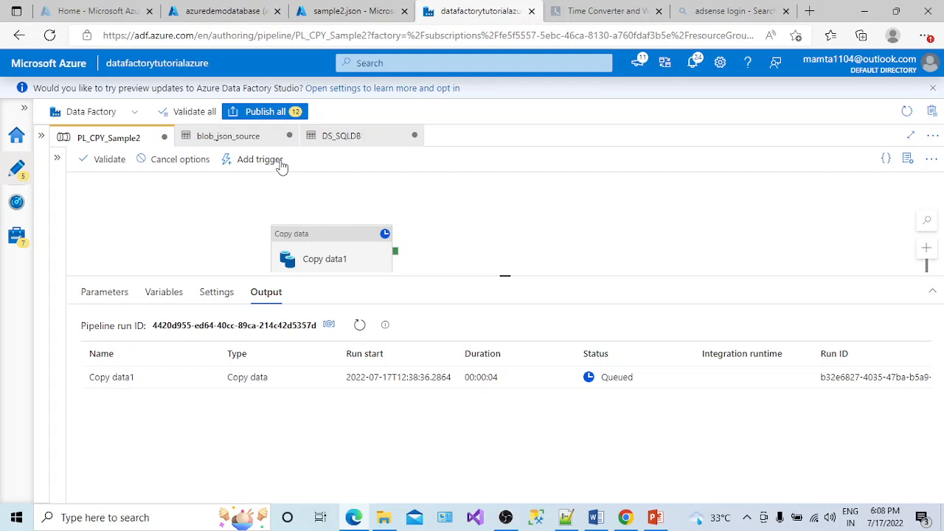
pyautogui.click(360, 329)
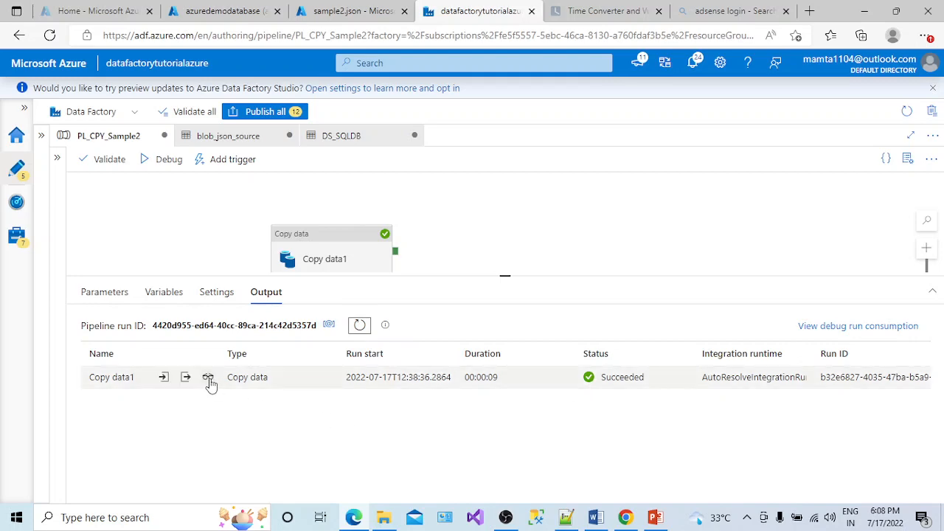
# Examine the run details of Copy data1, checking the files read, rows read and rows written.
pyautogui.click(209, 381)
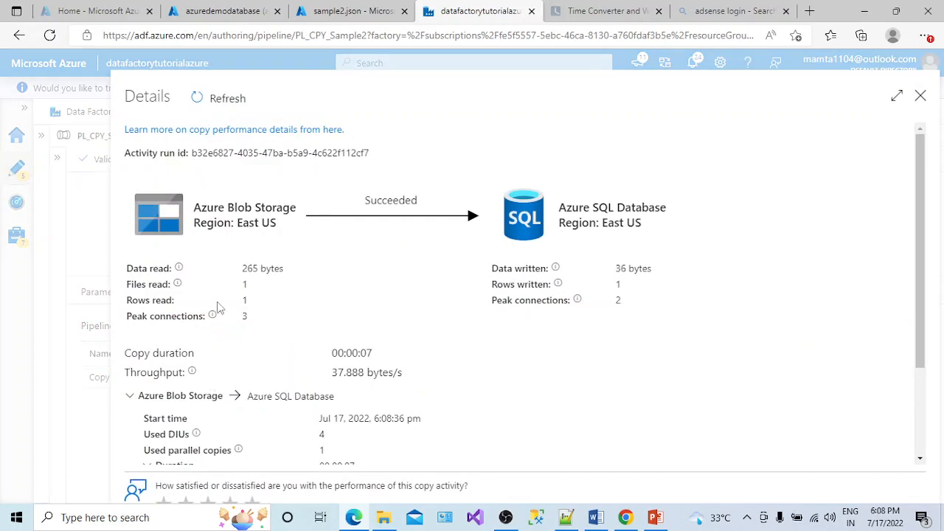
pyautogui.doubleClick(245, 286)
pyautogui.doubleClick(244, 301)
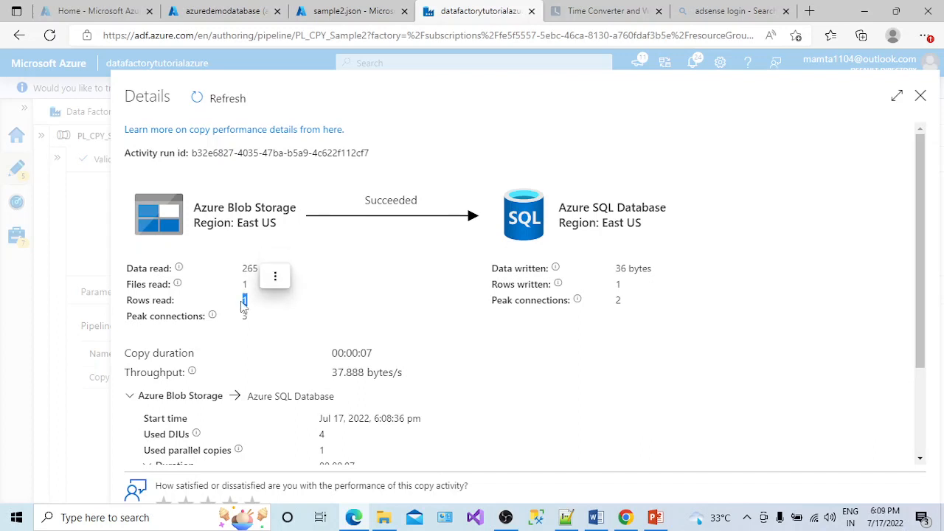
pyautogui.doubleClick(618, 285)
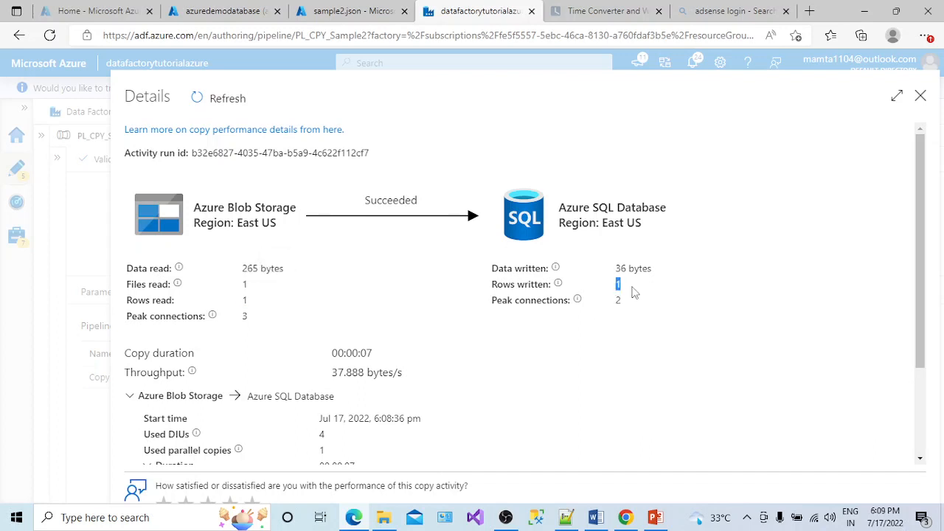
pyautogui.click(920, 96)
# Refresh the azuredemodatabase table list and query the top 1000 rows of dbo.Sample2Table.
pyautogui.click(246, 14)
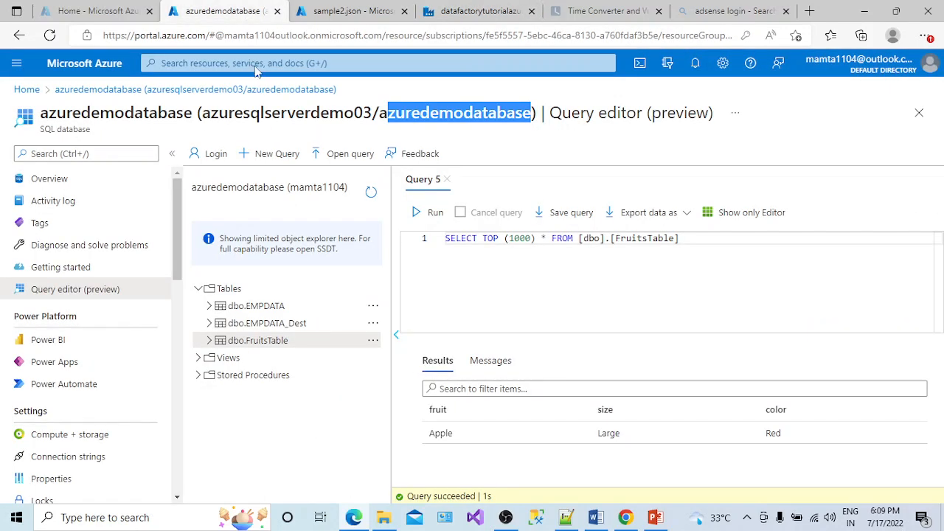
pyautogui.click(371, 193)
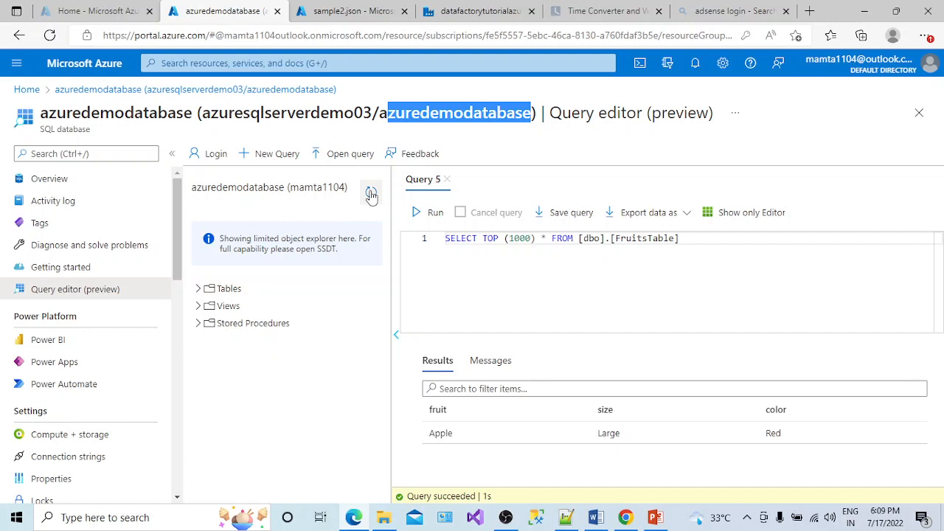
pyautogui.click(199, 289)
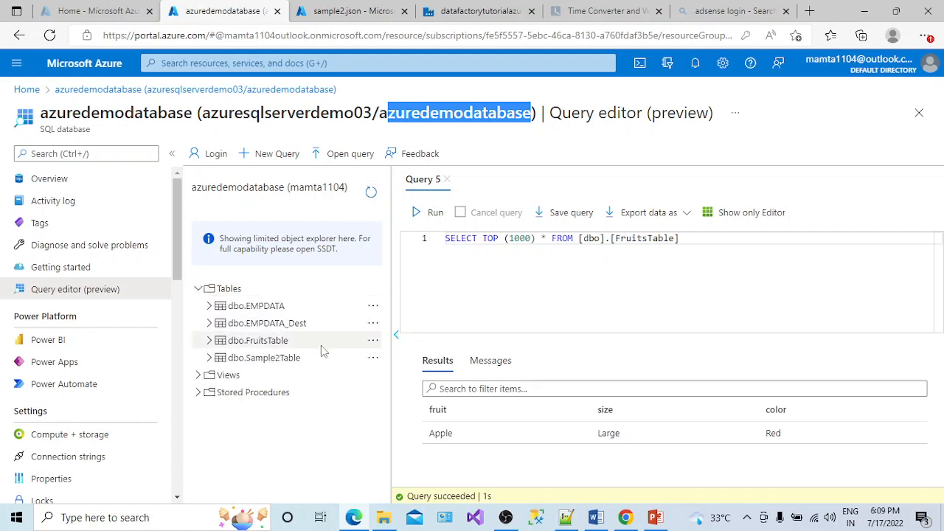
pyautogui.click(372, 358)
pyautogui.click(431, 371)
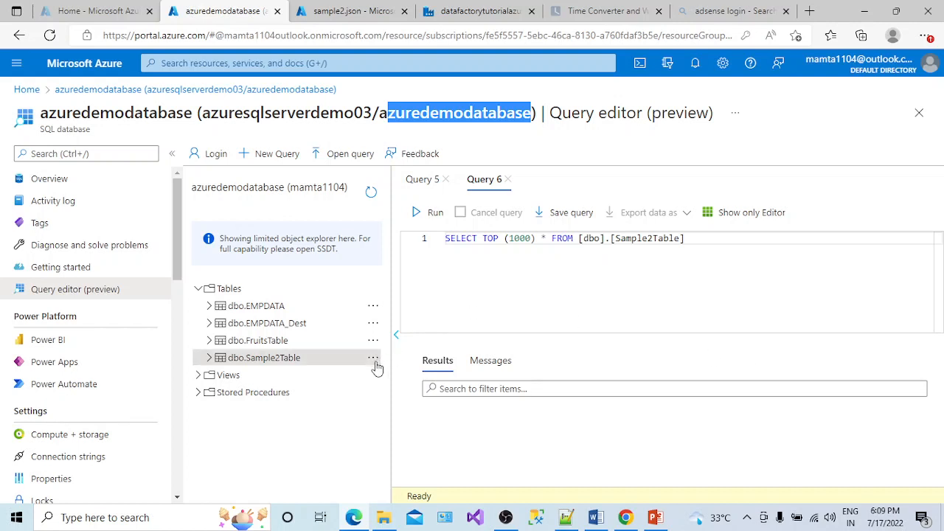
pyautogui.click(500, 361)
pyautogui.click(438, 361)
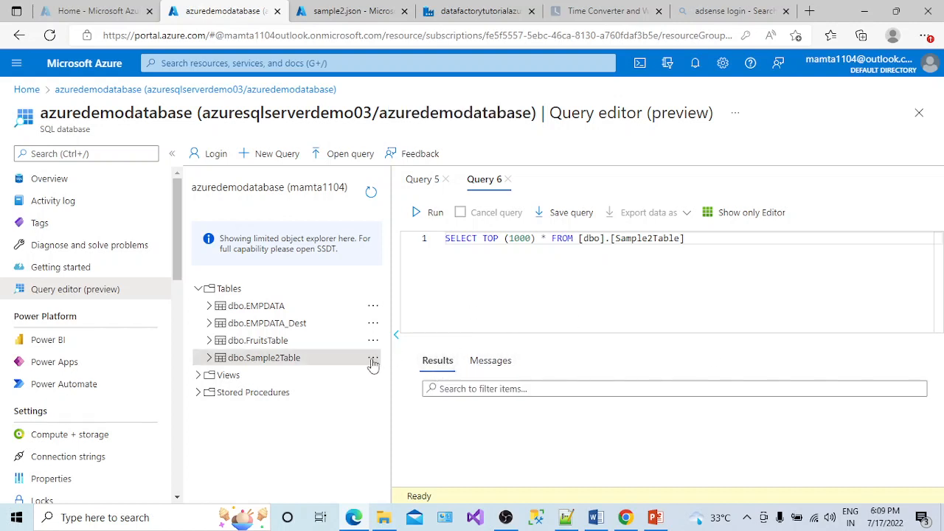
pyautogui.click(418, 213)
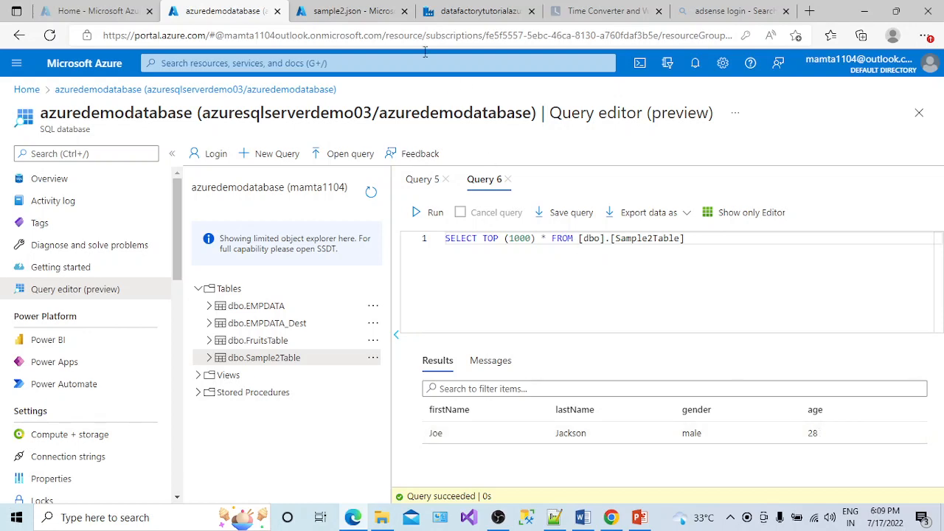
# Examine the nested address section of sample2.json, and return to the PL_CPY_Sample2 pipeline.
pyautogui.click(371, 10)
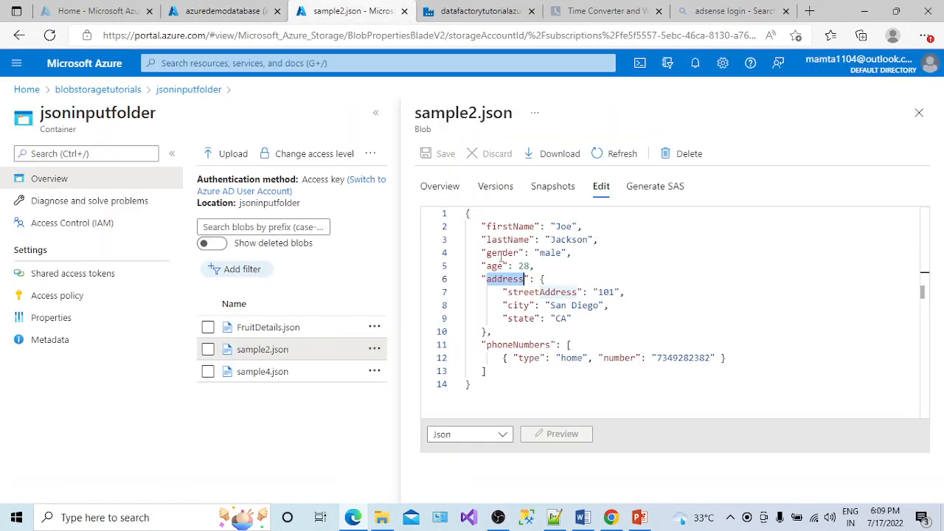
pyautogui.moveTo(486, 266); pyautogui.dragTo(549, 344)
pyautogui.click(483, 17)
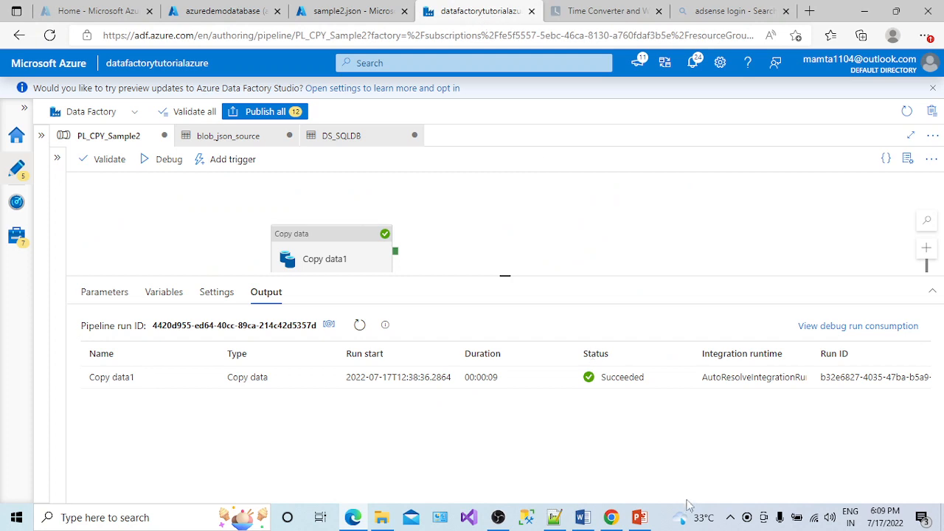
pyautogui.click(731, 518)
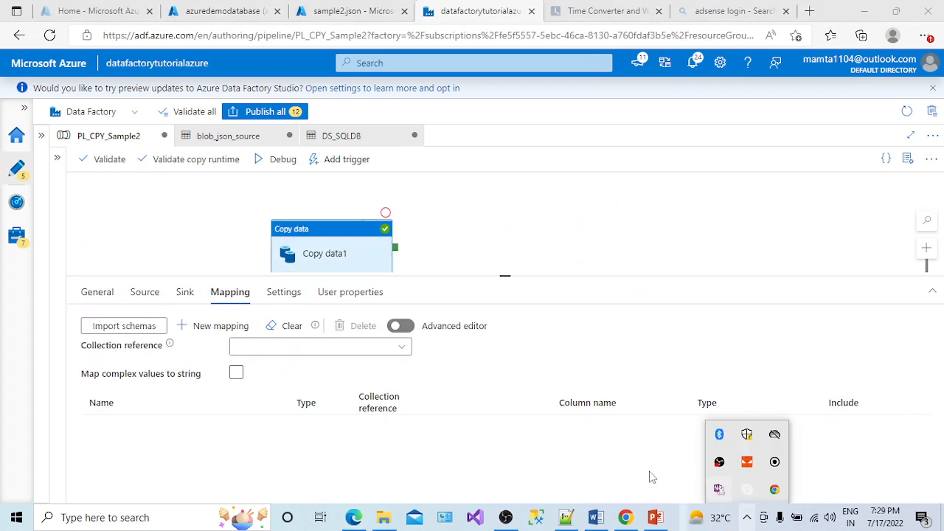
# Review the Sample2Table query results and inspect the address and phoneNumbers fields in the content of sample2.json.
pyautogui.click(249, 10)
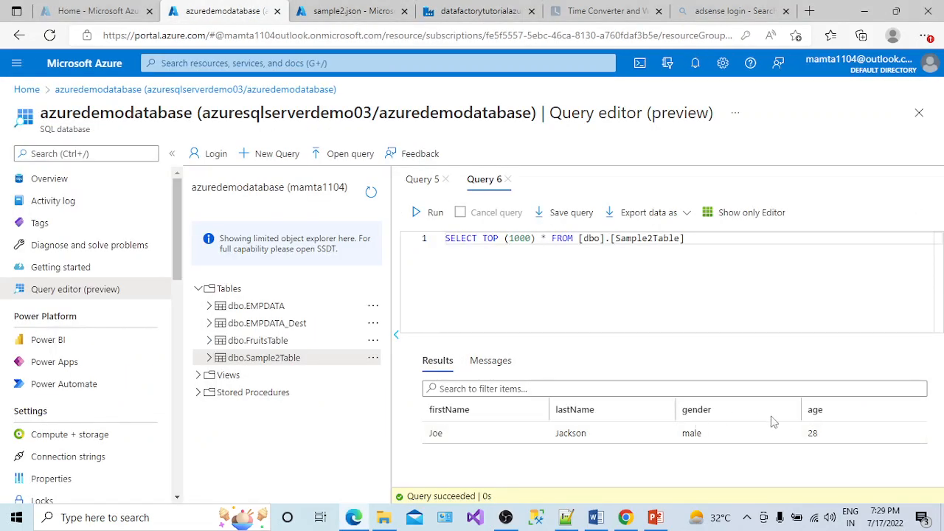
pyautogui.click(333, 21)
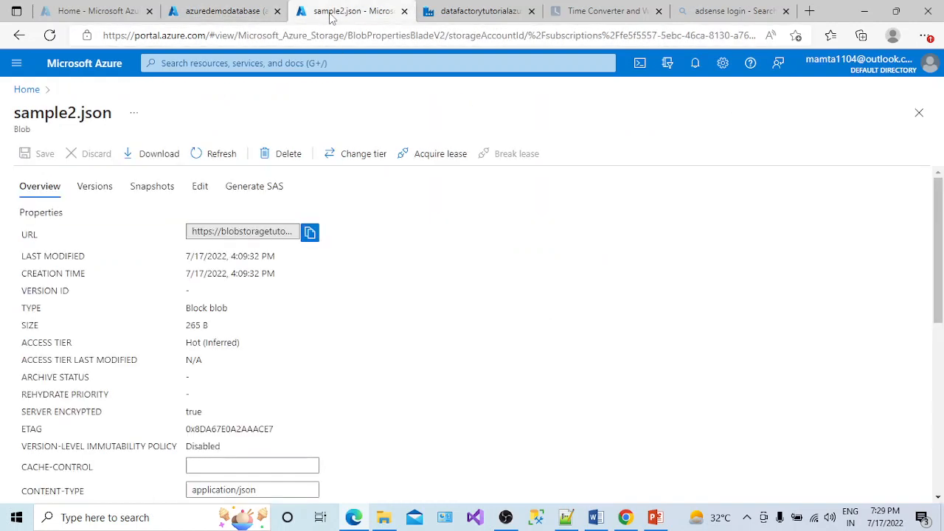
pyautogui.click(206, 189)
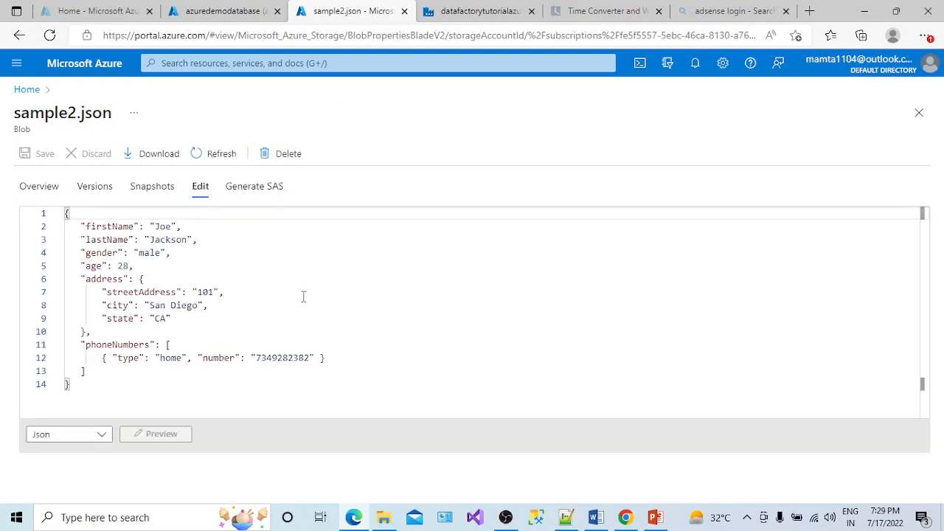
pyautogui.doubleClick(96, 280)
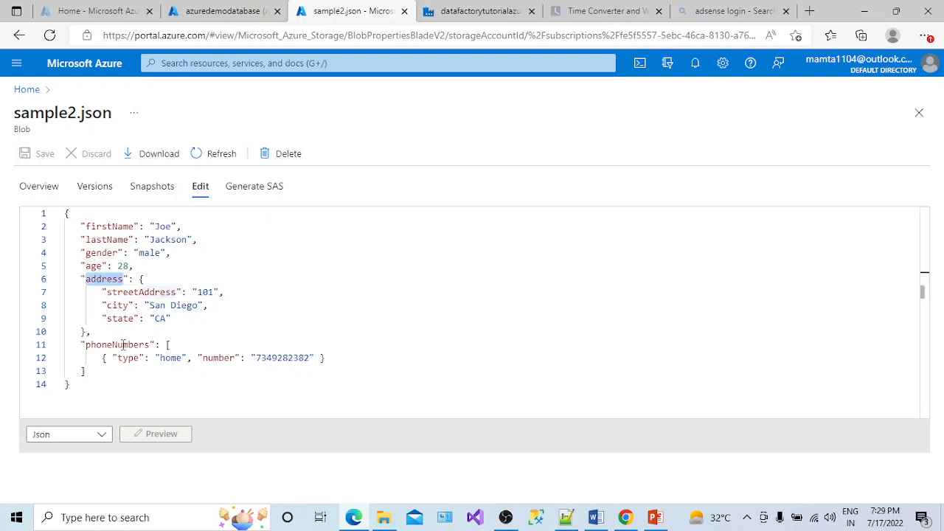
pyautogui.doubleClick(121, 344)
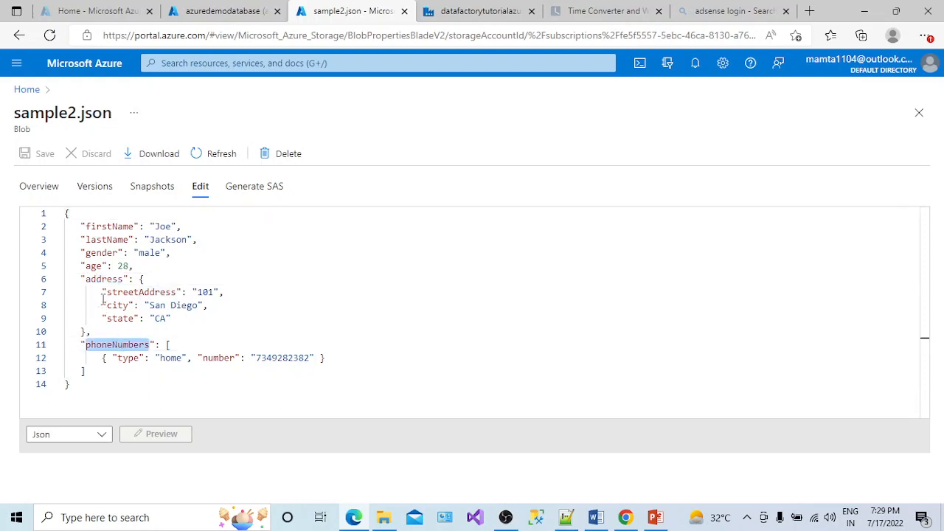
# Import the source and sink schemas into the mapping of Copy data1 in the PL_CPY_Sample2 pipeline.
pyautogui.click(460, 13)
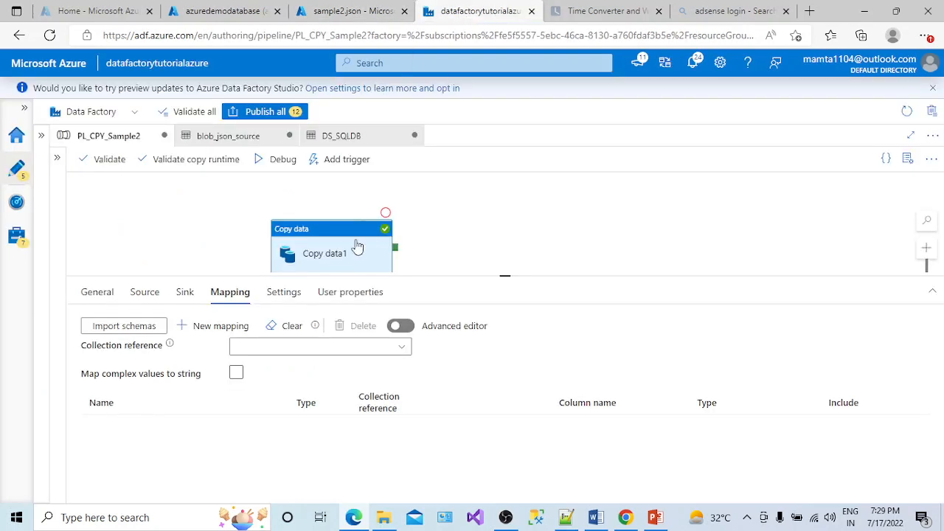
pyautogui.click(141, 296)
pyautogui.click(221, 296)
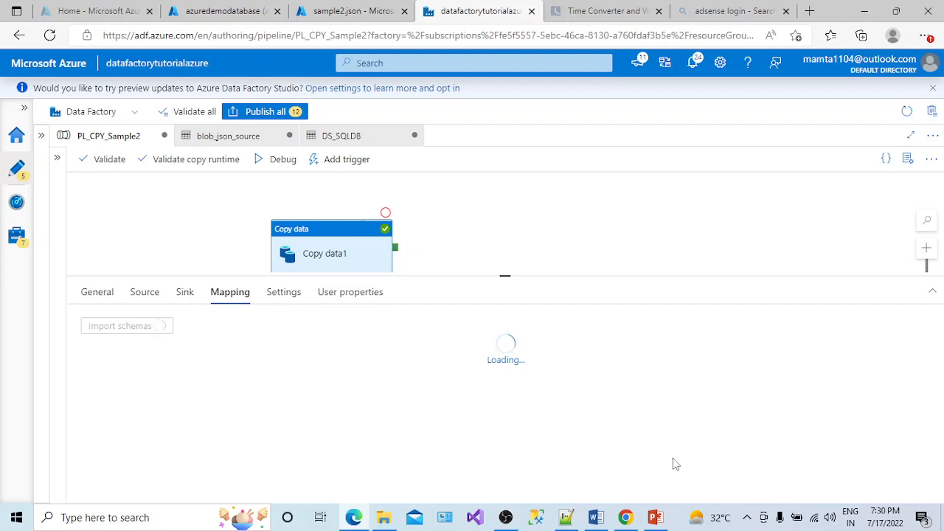
pyautogui.click(747, 517)
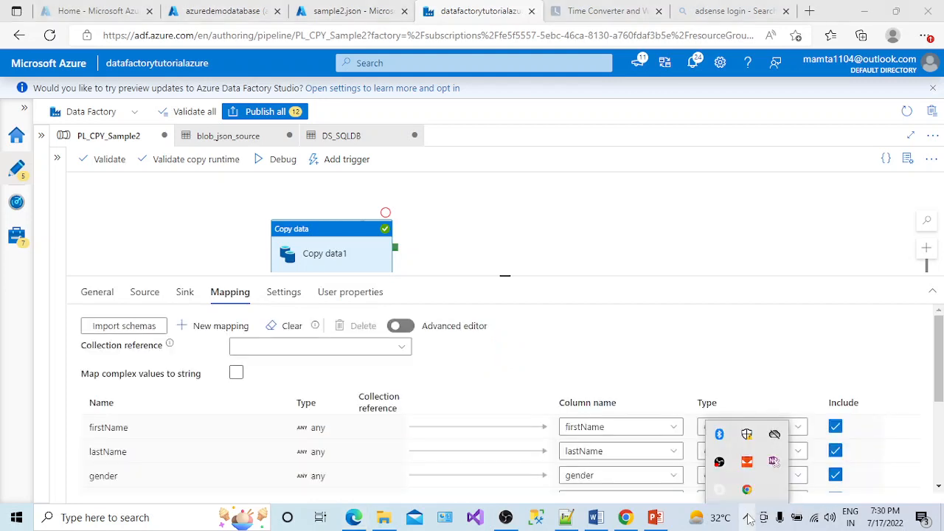
pyautogui.click(701, 351)
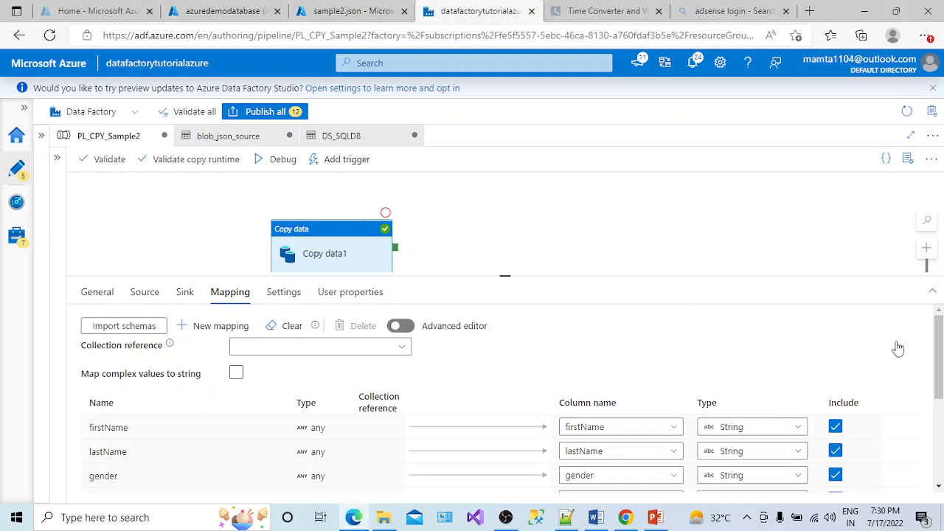
# Examine the imported column mappings, including the address and phoneNumbers rows, and compare them with the structure of sample2.json.
pyautogui.moveTo(939, 353); pyautogui.dragTo(930, 381)
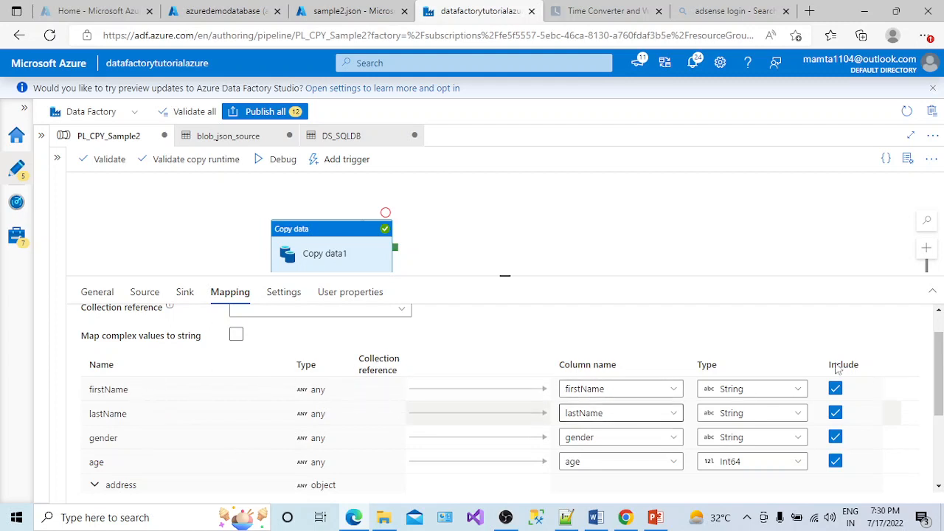
pyautogui.moveTo(938, 343); pyautogui.dragTo(939, 378)
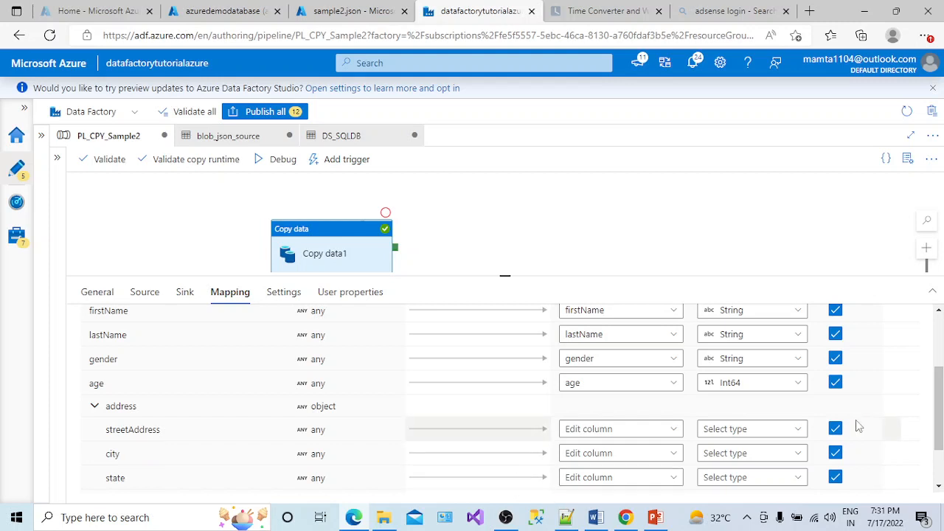
pyautogui.scroll(-1, 921, 432)
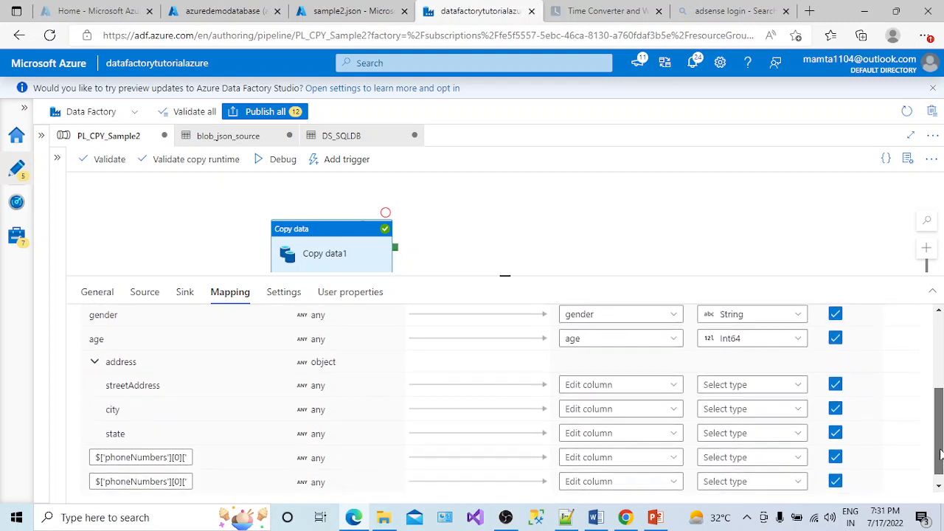
pyautogui.click(658, 387)
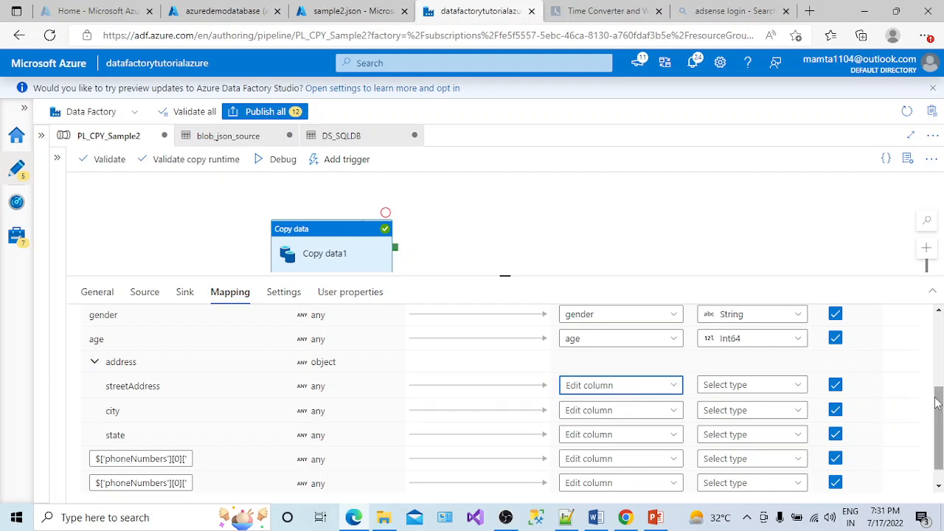
pyautogui.scroll(1, 614, 398)
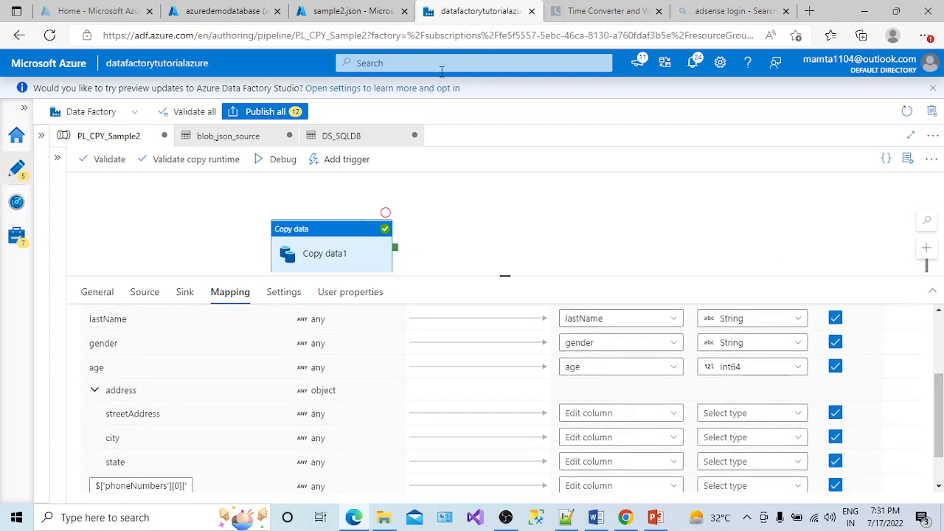
pyautogui.click(353, 19)
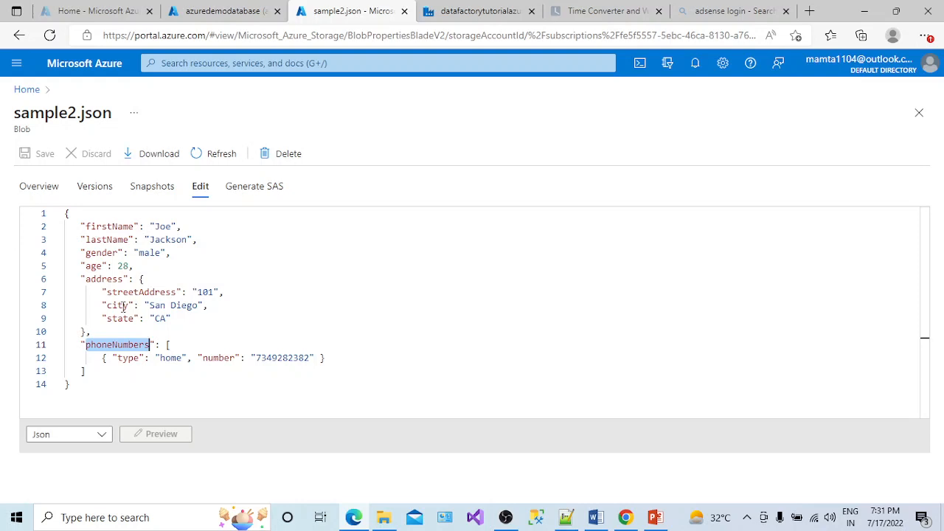
pyautogui.click(461, 12)
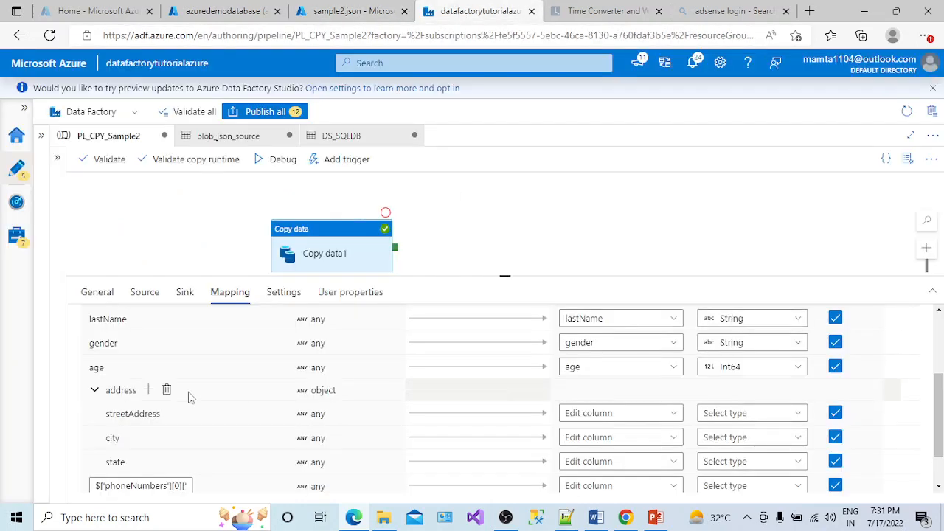
# Map the nested address fields streetAddress, city and state to sink columns named streetAddress, City and State.
pyautogui.click(587, 413)
pyautogui.write('str')
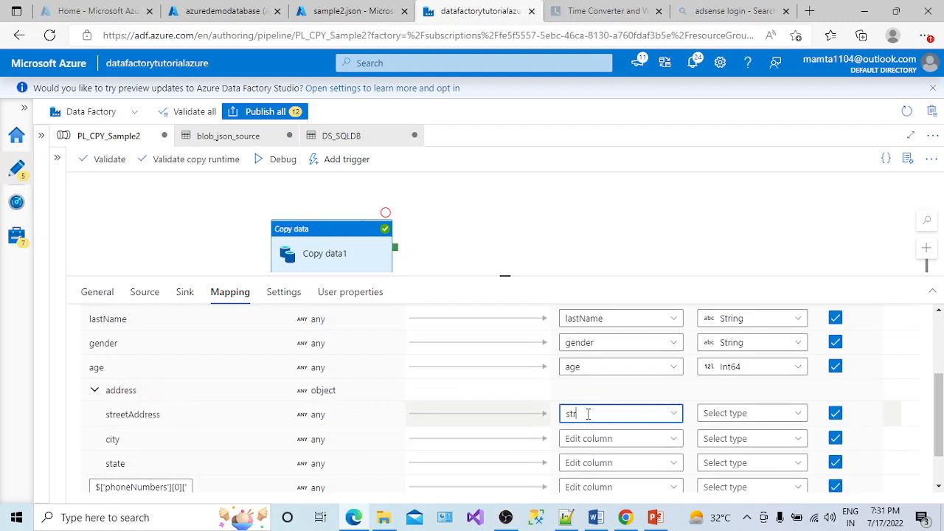
pyautogui.write('eetAddress')
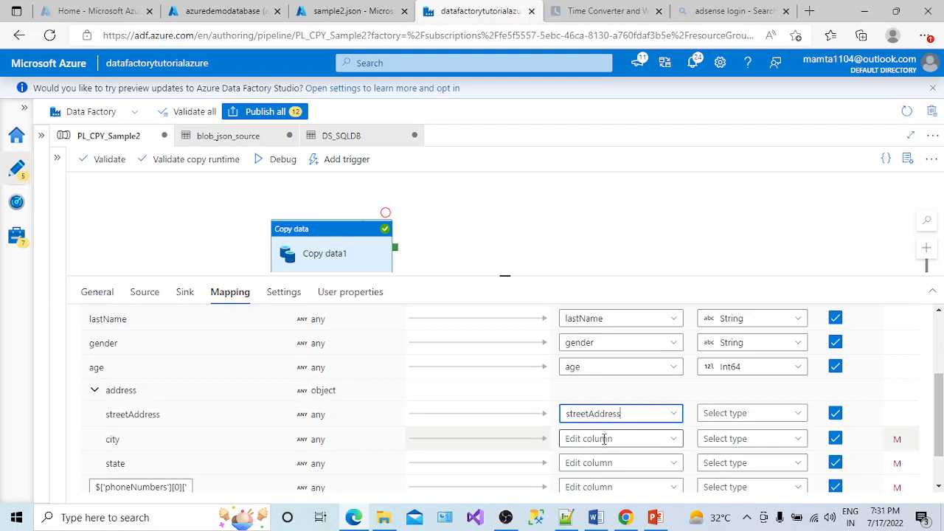
pyautogui.click(603, 438)
pyautogui.write('City')
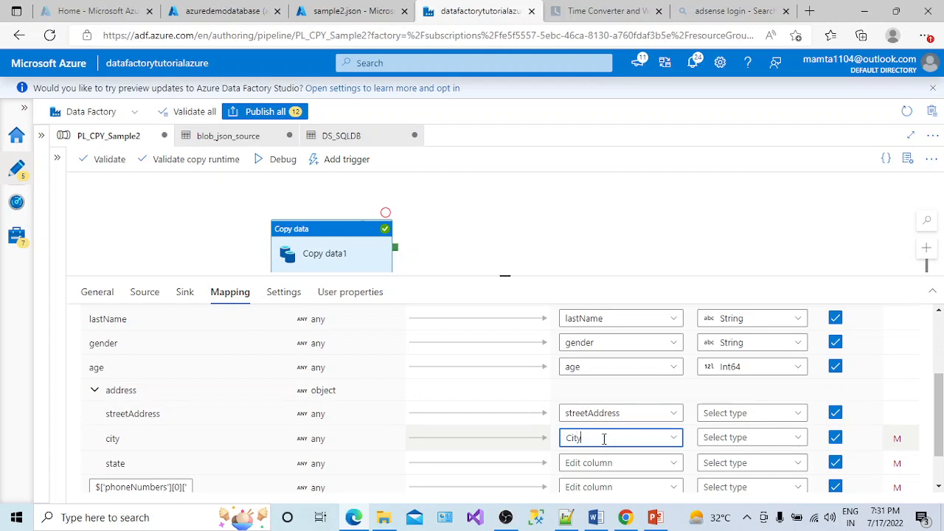
pyautogui.click(596, 462)
pyautogui.write('Sate')
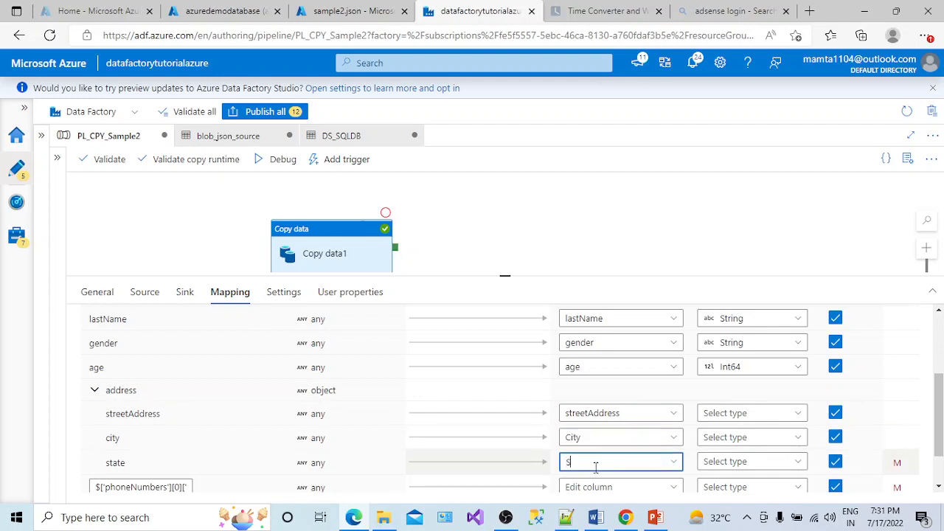
pyautogui.press('BackSpace')
pyautogui.press('BackSpace')
pyautogui.press('BackSpace')
pyautogui.write('tate')
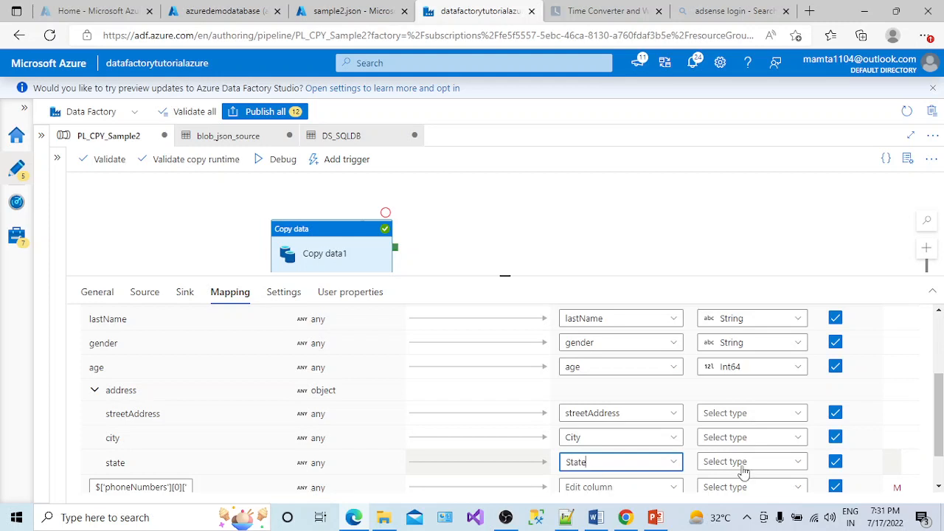
# Inspect the full source paths of the two phoneNumbers mapping rows through to their ends.
pyautogui.click(938, 487)
pyautogui.scroll(-1, 938, 487)
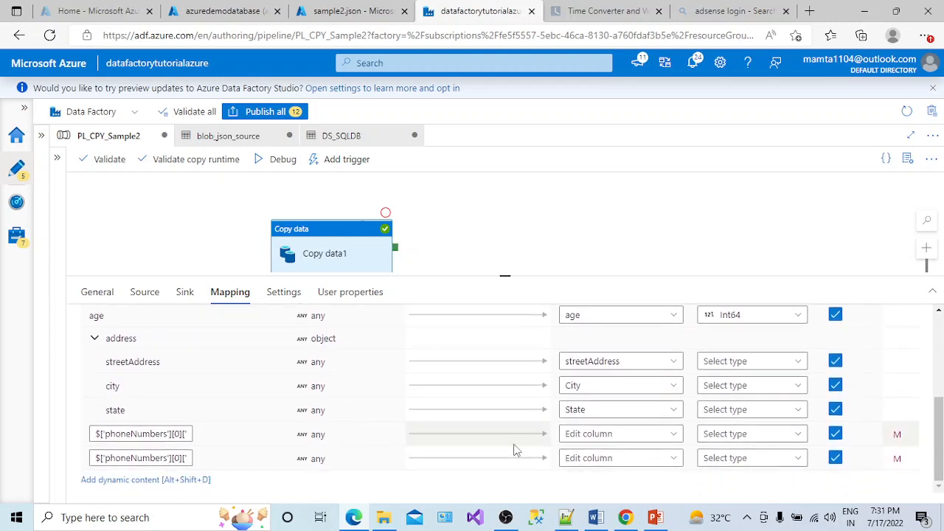
pyautogui.click(181, 435)
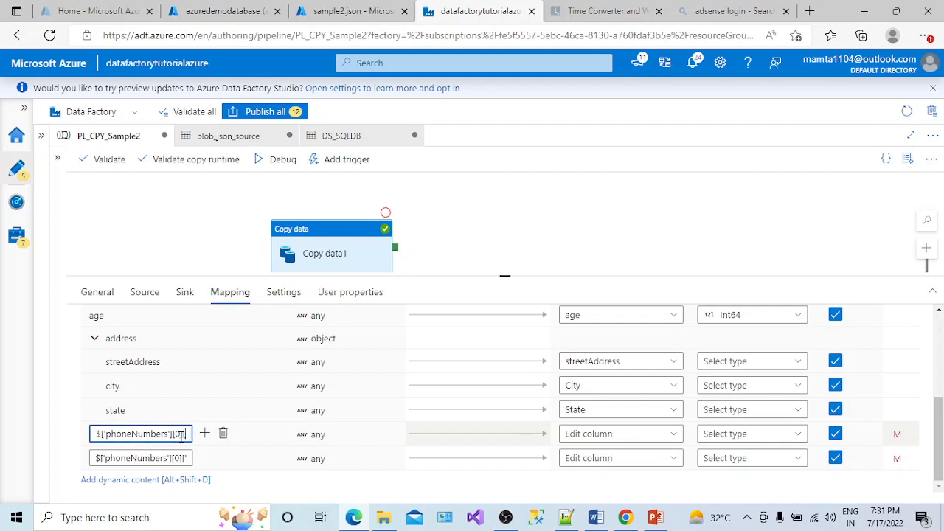
pyautogui.write("['type']")
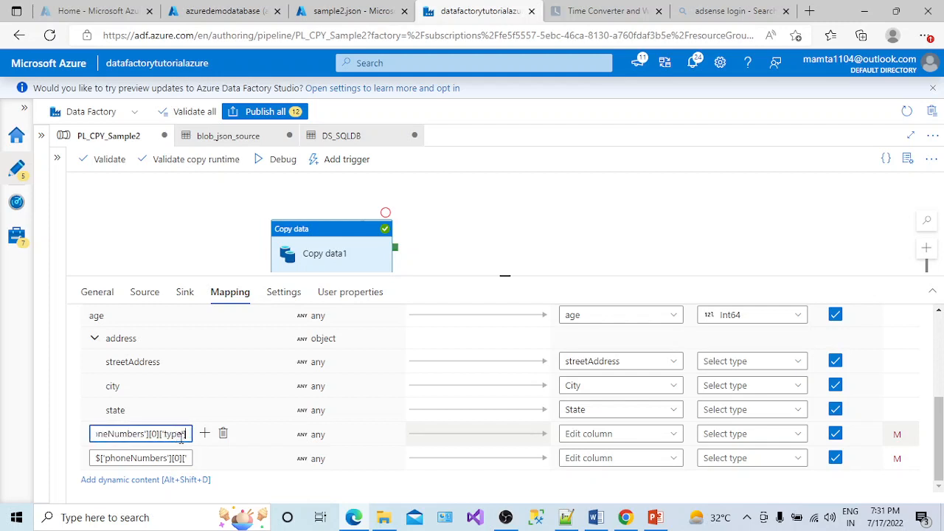
pyautogui.click(173, 457)
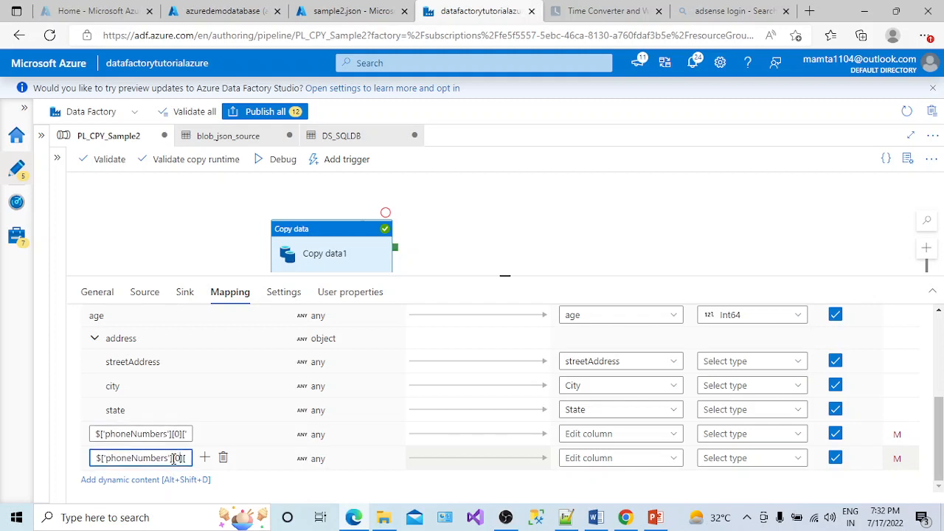
pyautogui.press('Right')
pyautogui.press('Right')
pyautogui.press('Right')
pyautogui.press('Right')
pyautogui.press('Right')
pyautogui.press('Right')
pyautogui.press('Right')
pyautogui.press('Right')
pyautogui.press('Right')
pyautogui.press('Right')
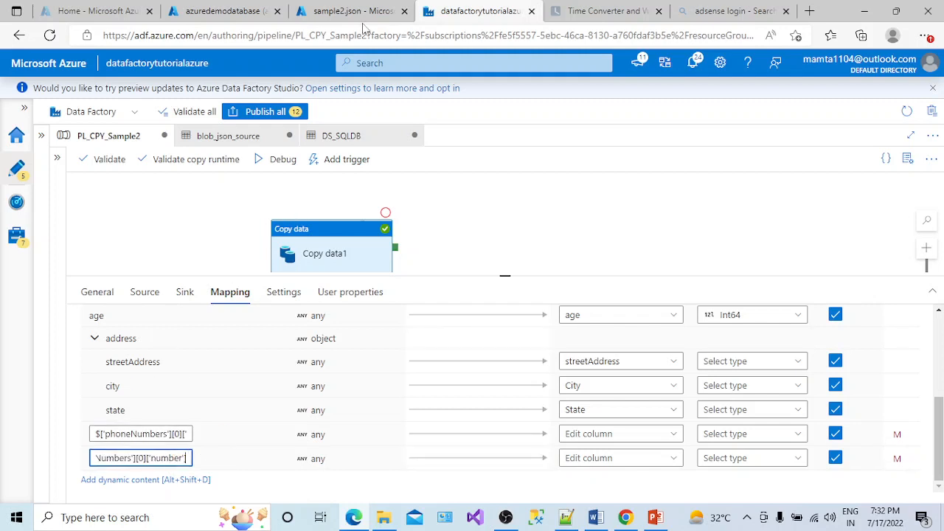
# Name the sink column of the first phoneNumbers row HomeContact and compare it with the phoneNumbers structure in sample2.json.
pyautogui.click(576, 434)
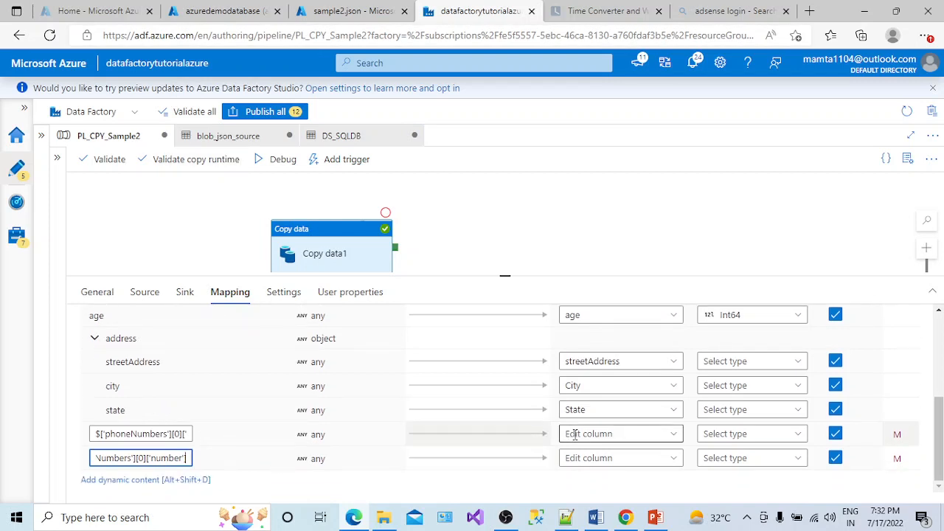
pyautogui.click(347, 11)
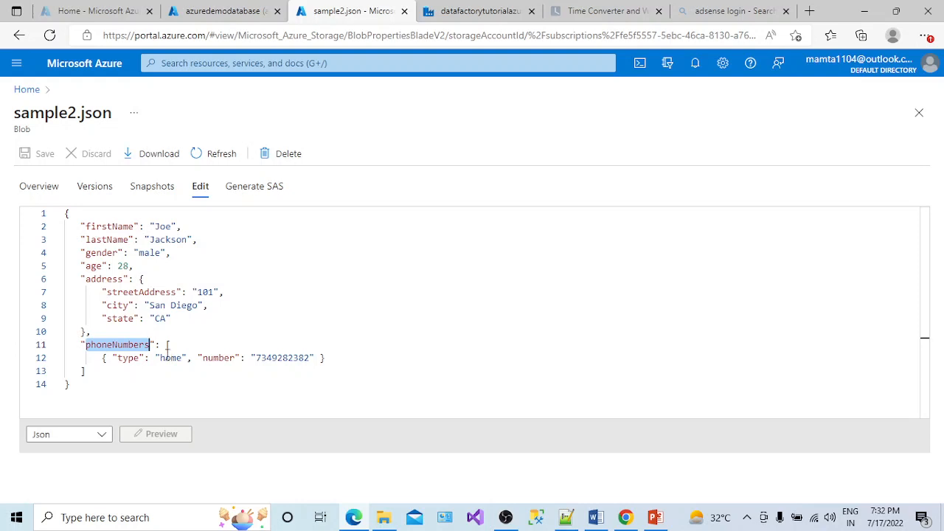
pyautogui.click(451, 12)
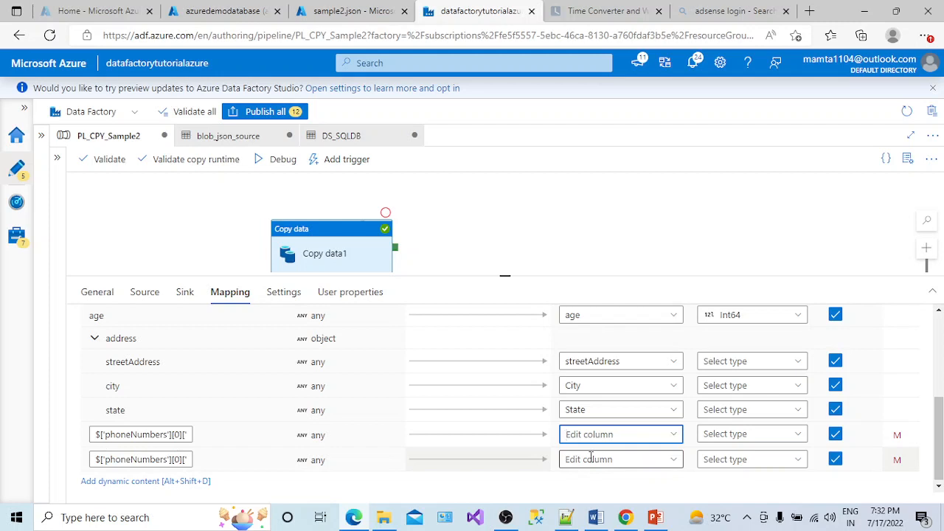
pyautogui.write('HomeContact')
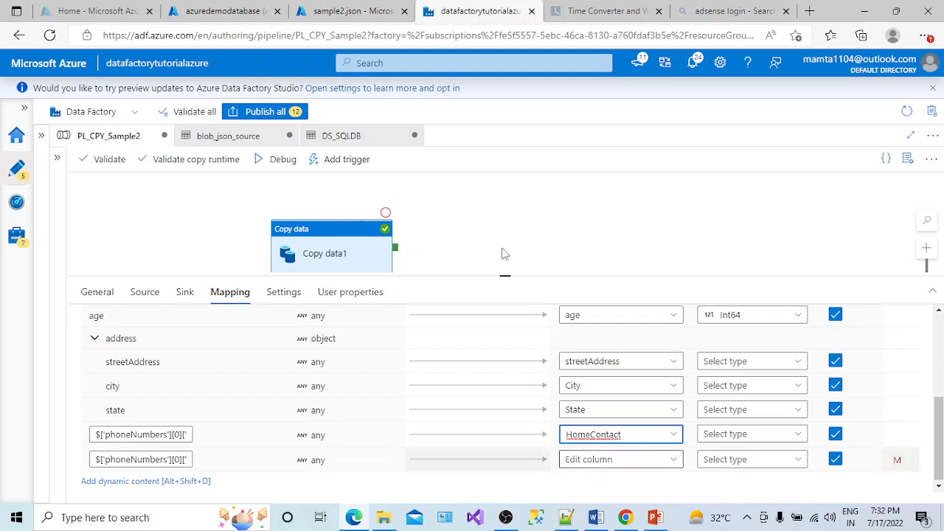
pyautogui.click(363, 11)
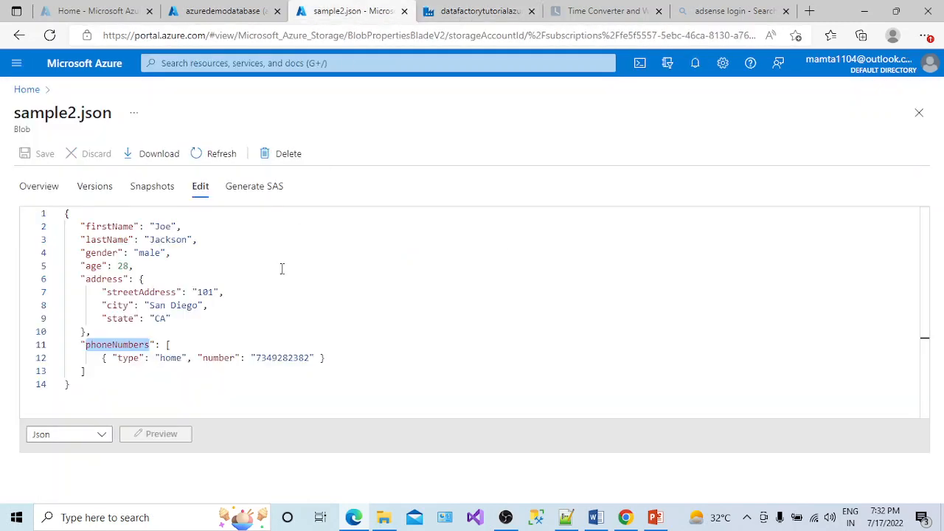
pyautogui.click(458, 11)
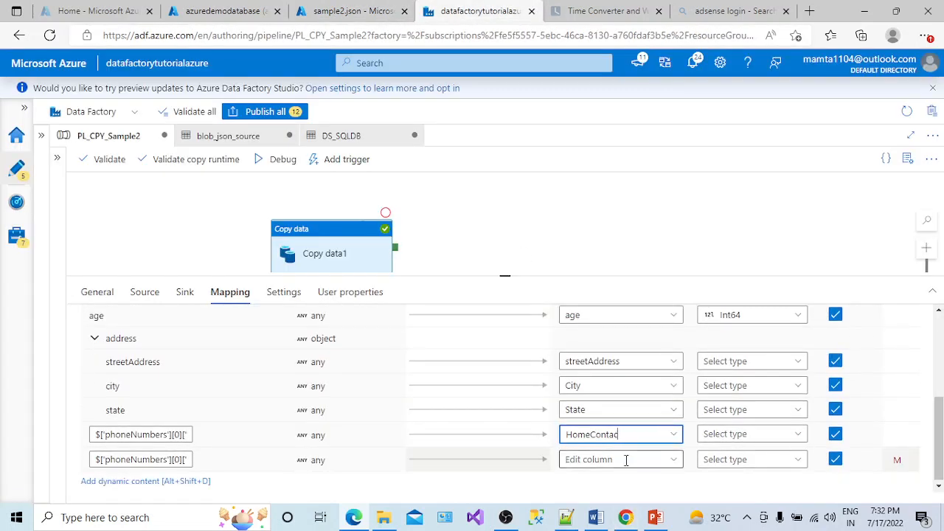
# Replace the first phoneNumbers row's sink column name with ContactType and map the second phoneNumbers row to a column named PhoneNumber.
pyautogui.press('BackSpace')
pyautogui.press('BackSpace')
pyautogui.press('BackSpace')
pyautogui.press('BackSpace')
pyautogui.press('BackSpace')
pyautogui.press('BackSpace')
pyautogui.press('BackSpace')
pyautogui.press('BackSpace')
pyautogui.press('BackSpace')
pyautogui.press('BackSpace')
pyautogui.write('ContactType')
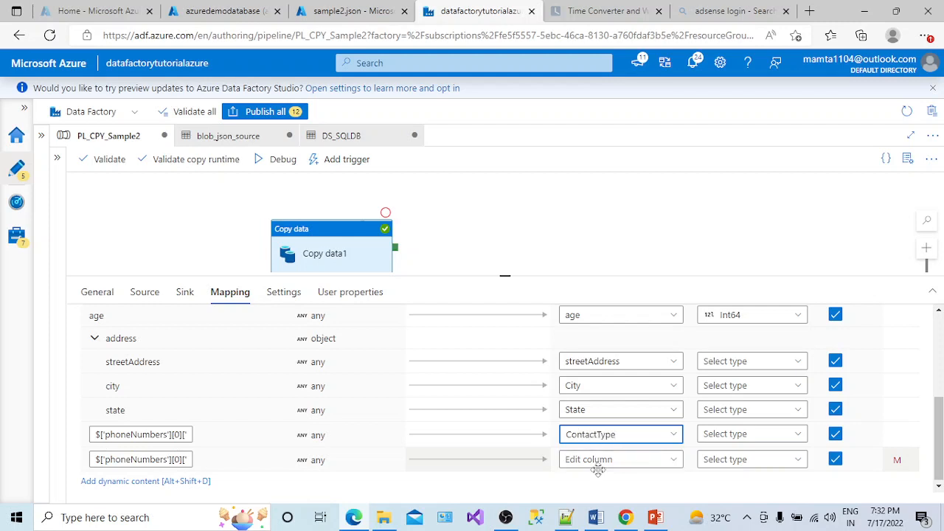
pyautogui.click(590, 460)
pyautogui.click(578, 457)
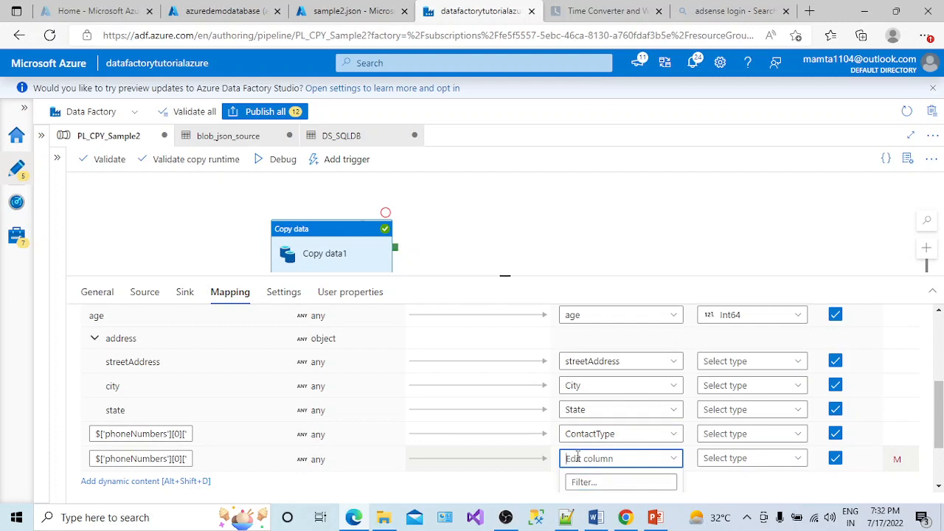
pyautogui.write('Phone')
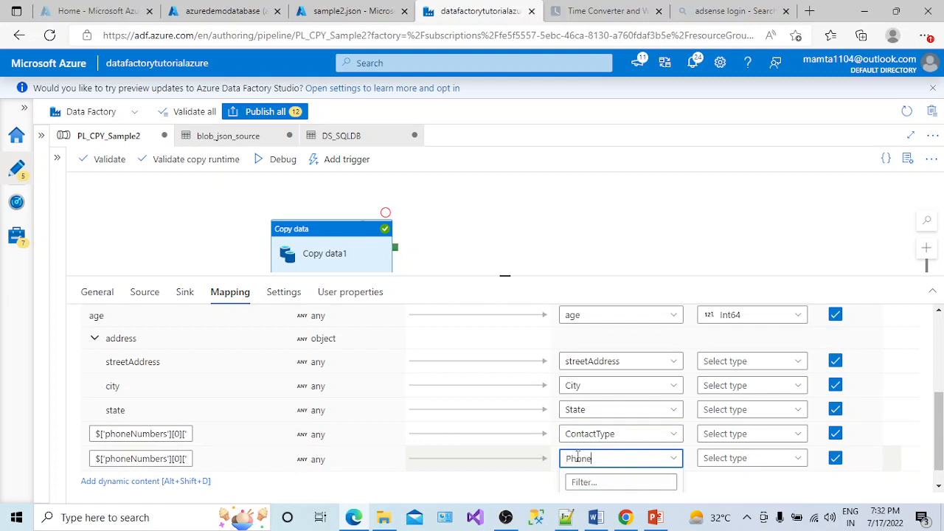
pyautogui.write('Number')
# Review the complete Copy data1 mapping, start a debug run of PL_CPY_Sample2 and refresh the run's status.
pyautogui.moveTo(940, 447); pyautogui.dragTo(940, 372)
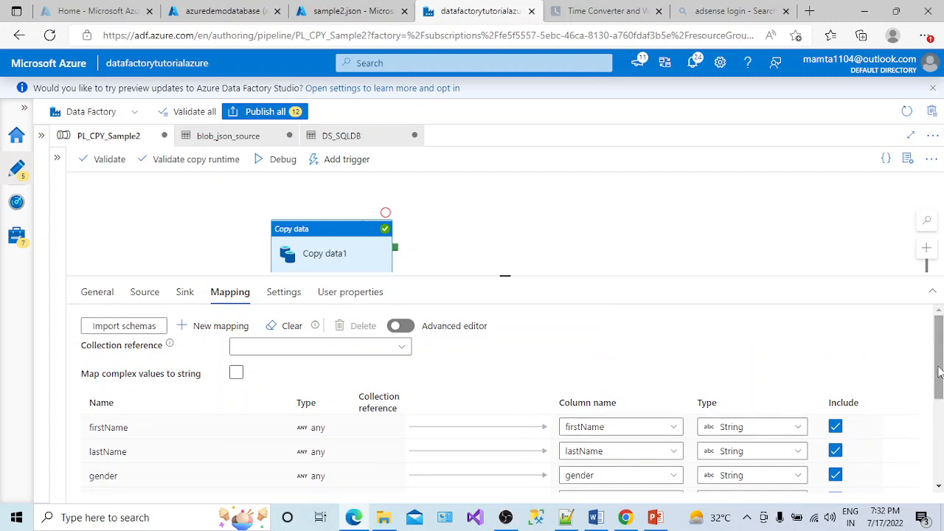
pyautogui.moveTo(937, 366); pyautogui.dragTo(938, 435)
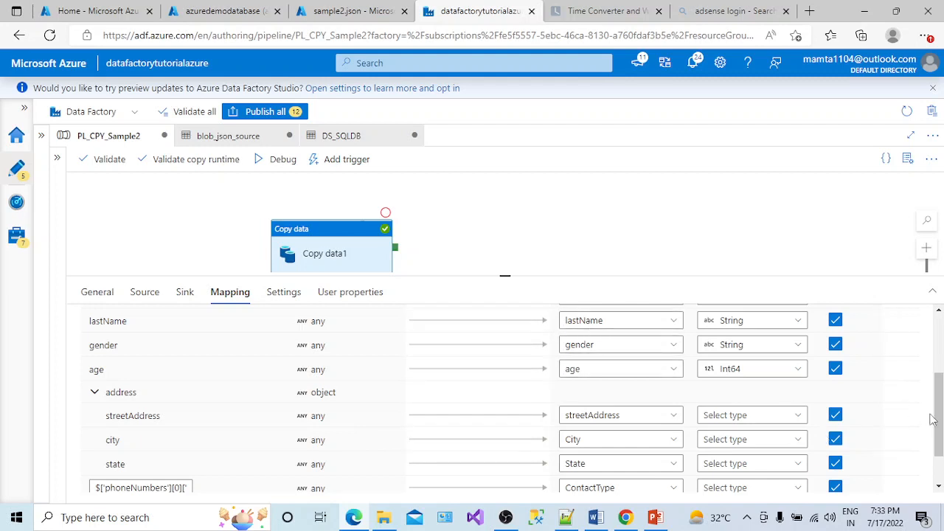
pyautogui.scroll(-1, 939, 426)
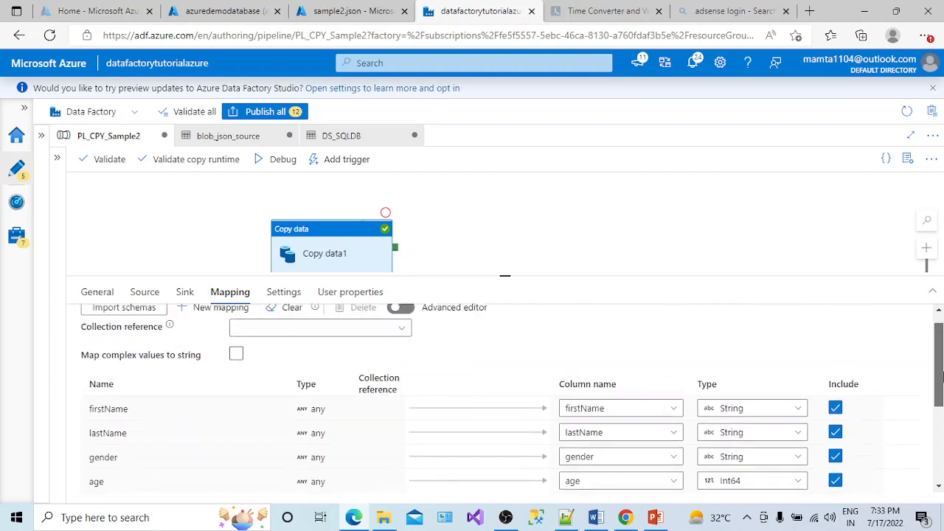
pyautogui.moveTo(939, 439); pyautogui.dragTo(940, 361)
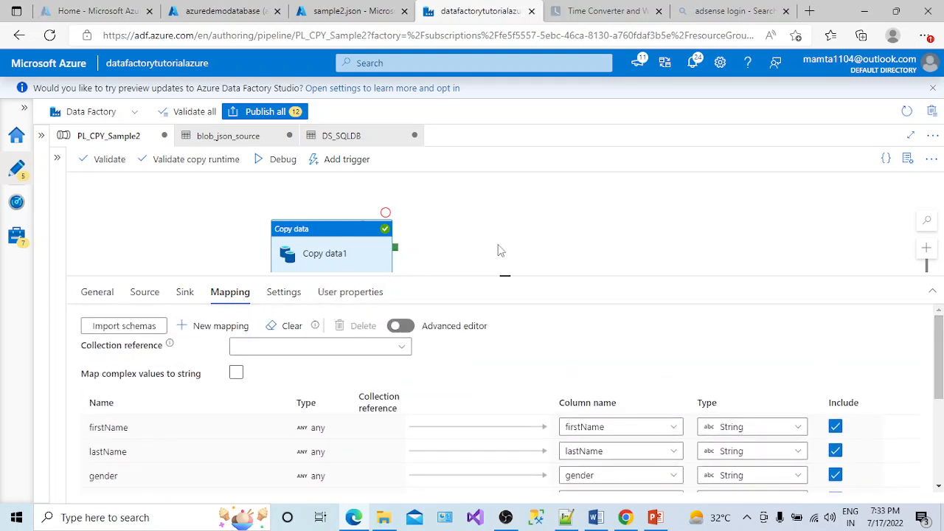
pyautogui.click(260, 201)
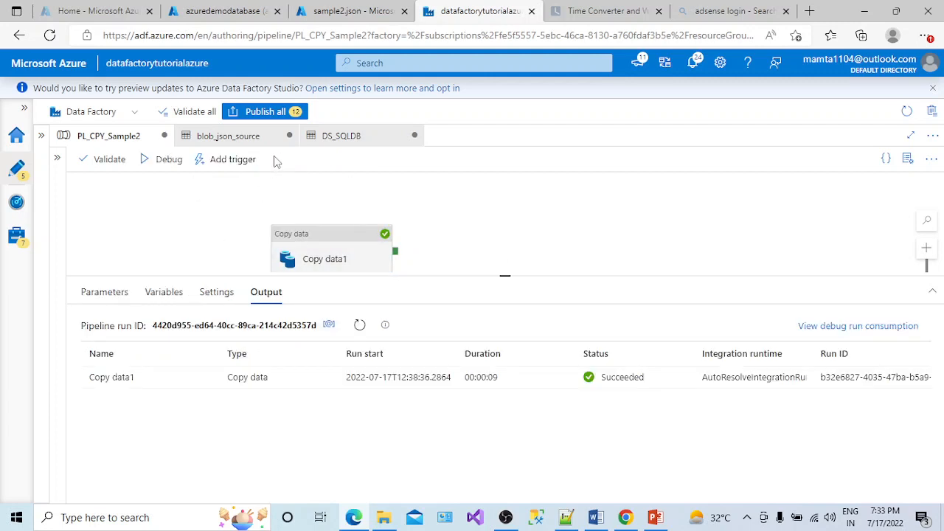
pyautogui.click(177, 162)
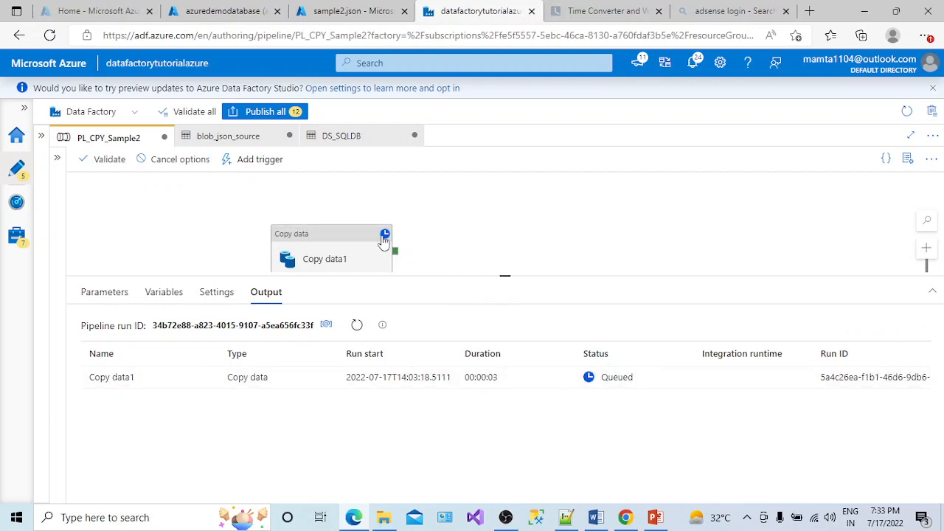
pyautogui.click(356, 325)
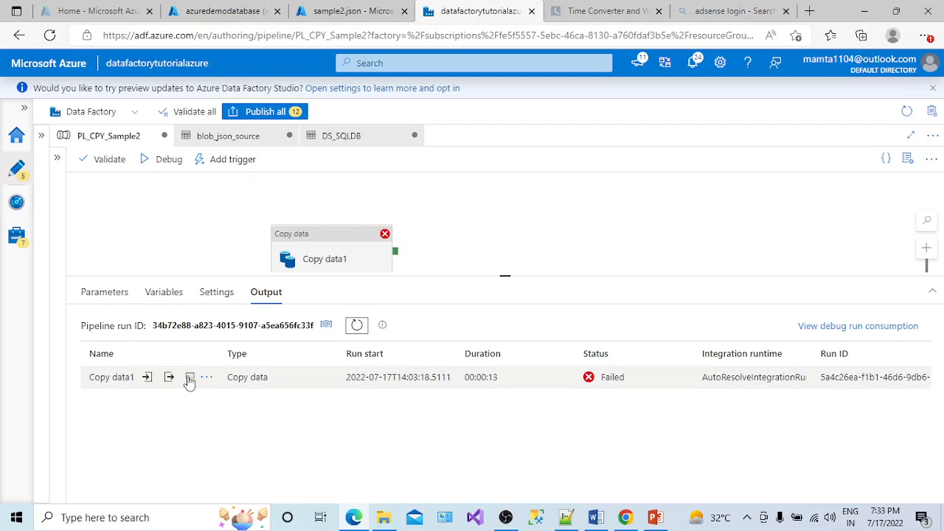
# Read the error details of the Copy data1 debug run to find the cause of the failure.
pyautogui.click(190, 379)
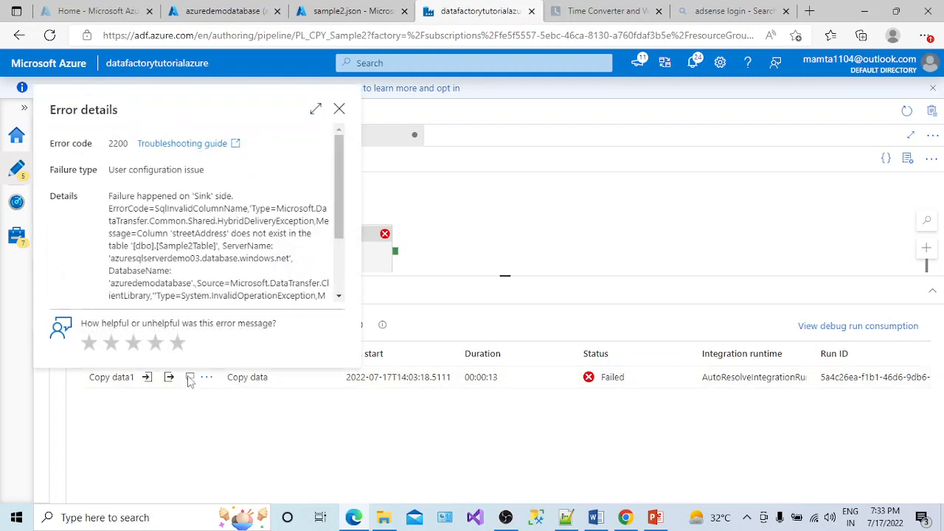
pyautogui.moveTo(169, 209); pyautogui.dragTo(289, 211)
pyautogui.click(204, 223)
pyautogui.moveTo(159, 221); pyautogui.dragTo(311, 234)
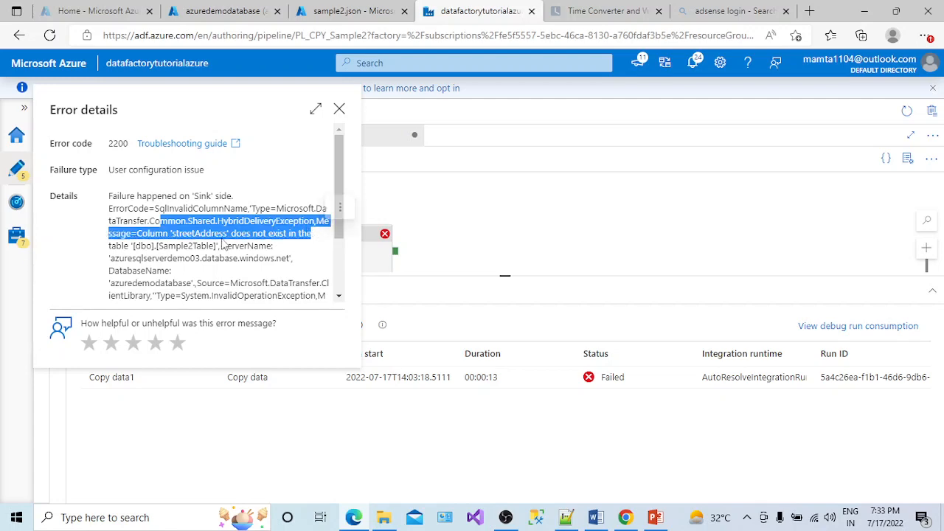
pyautogui.click(339, 108)
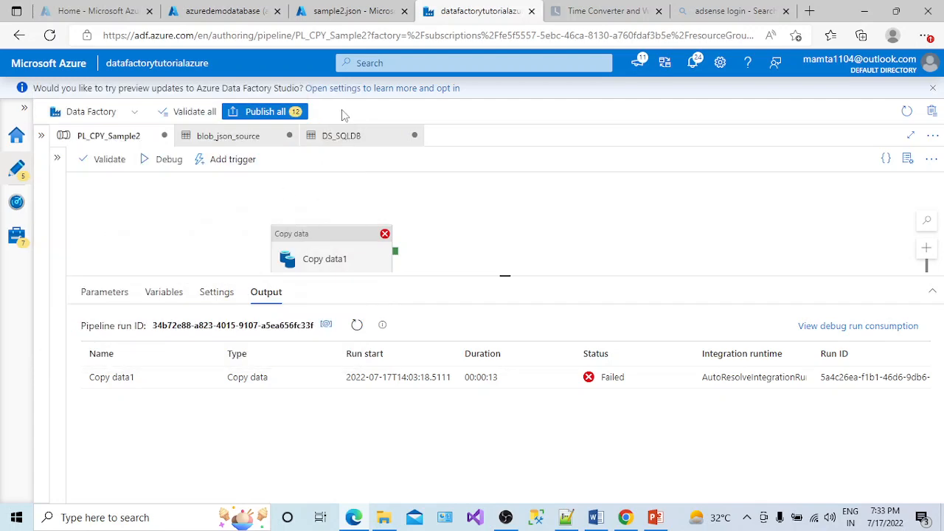
# In the query editor of azuredemodatabase, write DROP TABLE [dbo].[Sample2Table] below the SELECT query and run only that statement.
pyautogui.click(232, 11)
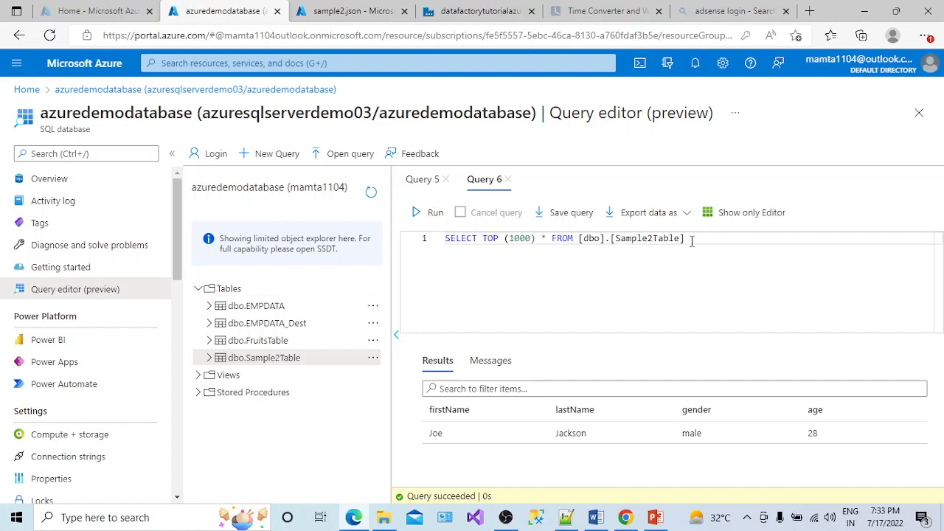
pyautogui.press('Return')
pyautogui.press('Return')
pyautogui.press('Return')
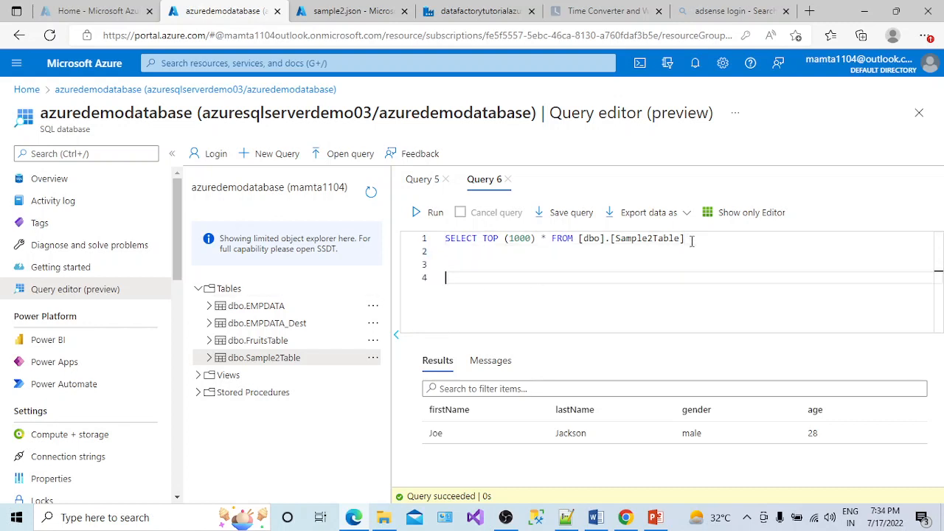
pyautogui.write('DROP TABLE')
pyautogui.moveTo(684, 237); pyautogui.dragTo(577, 238)
pyautogui.hotkey('ctrl', 'c')
pyautogui.click(529, 277)
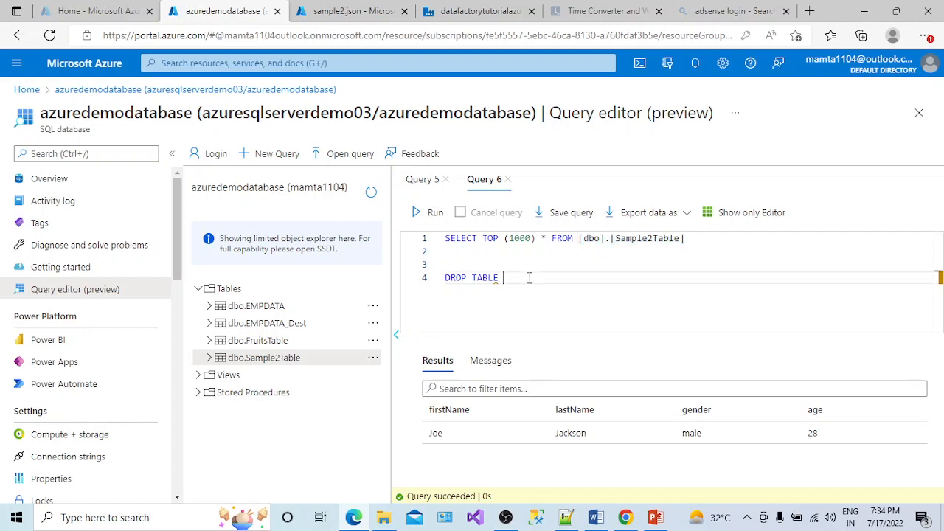
pyautogui.hotkey('ctrl', 'v')
pyautogui.tripleClick(529, 278)
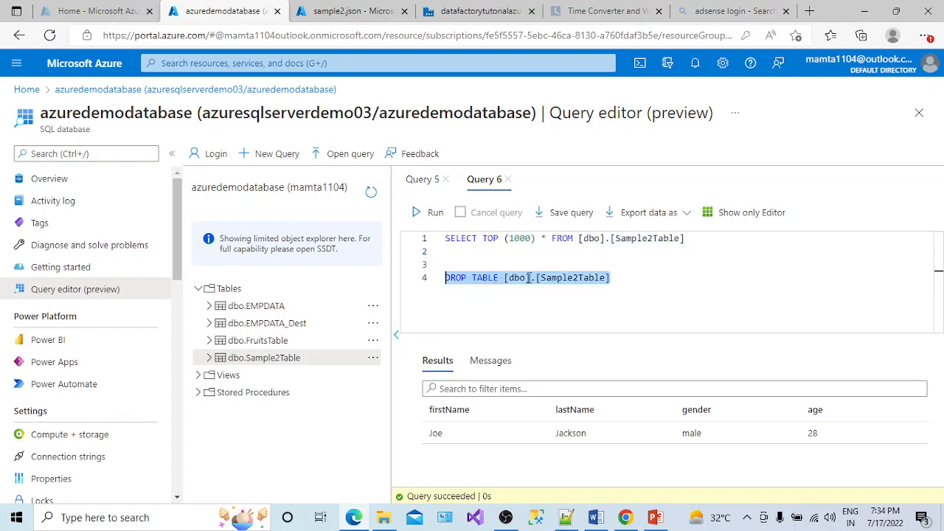
pyautogui.click(416, 212)
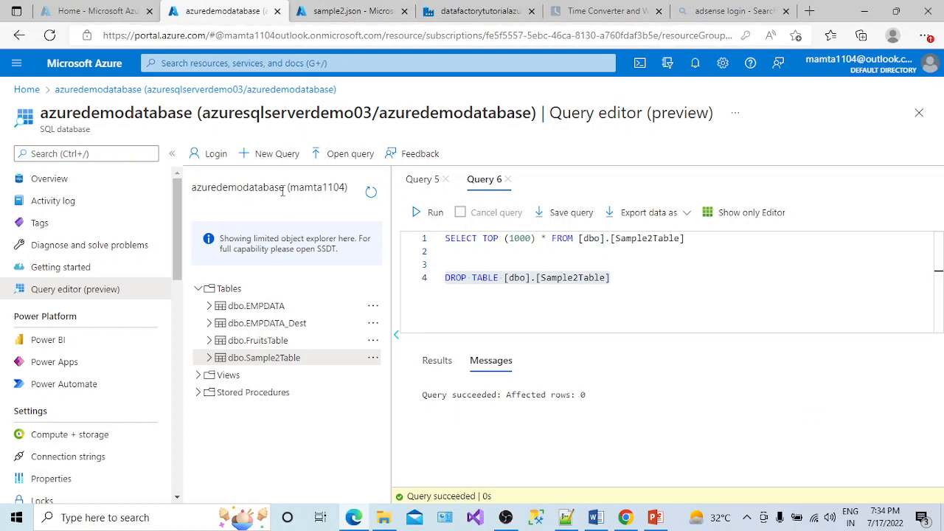
# Refresh the database's table list to check that Sample2Table is gone, and close Query 6 and Query 5.
pyautogui.click(253, 290)
pyautogui.click(371, 192)
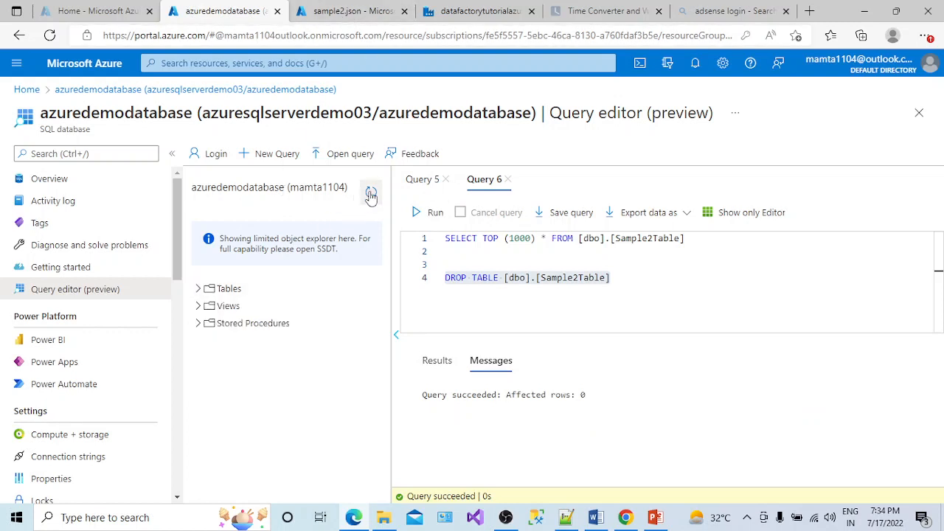
pyautogui.click(197, 289)
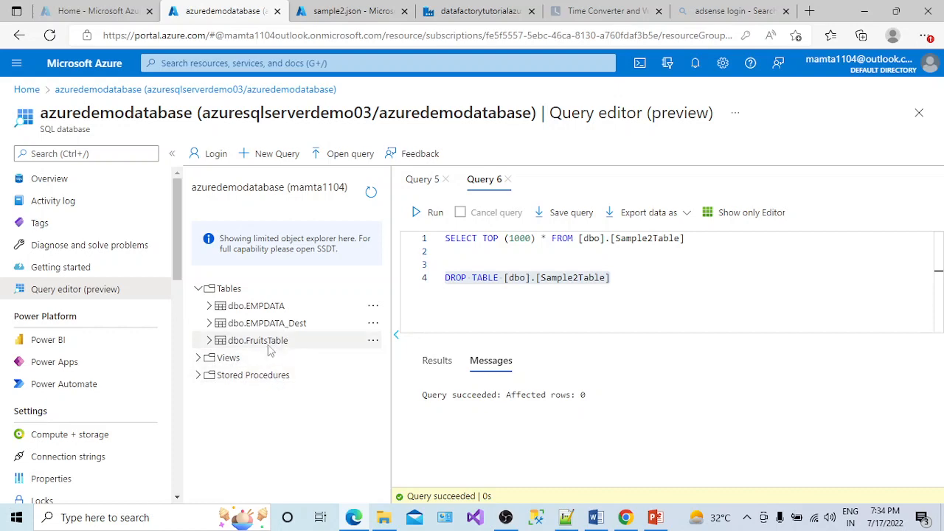
pyautogui.click(507, 180)
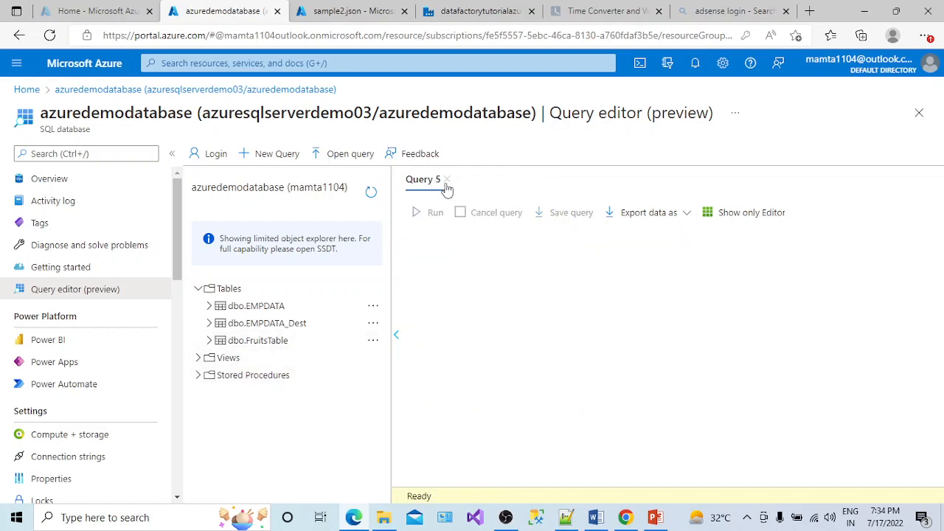
pyautogui.click(445, 179)
# Return to the data factory, rerun the PL_CPY_Sample2 pipeline in debug mode and refresh the run's status.
pyautogui.click(347, 11)
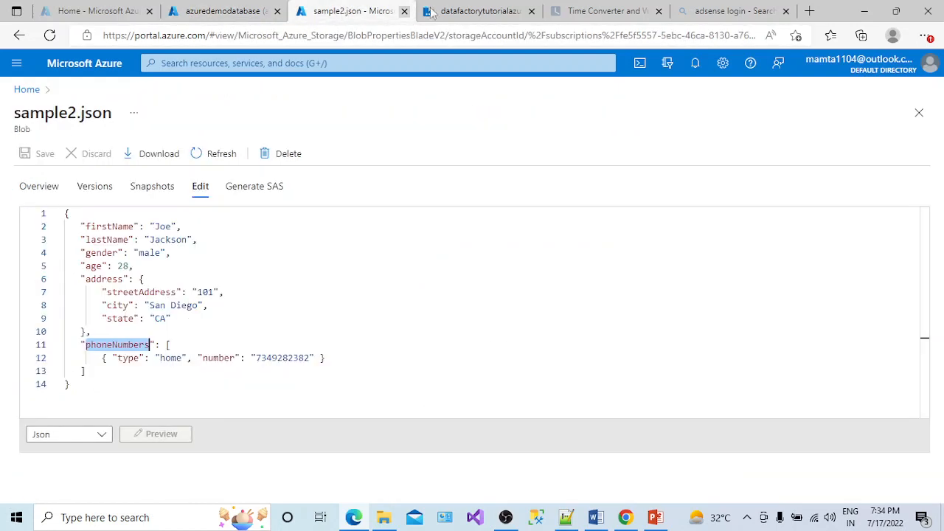
pyautogui.click(465, 11)
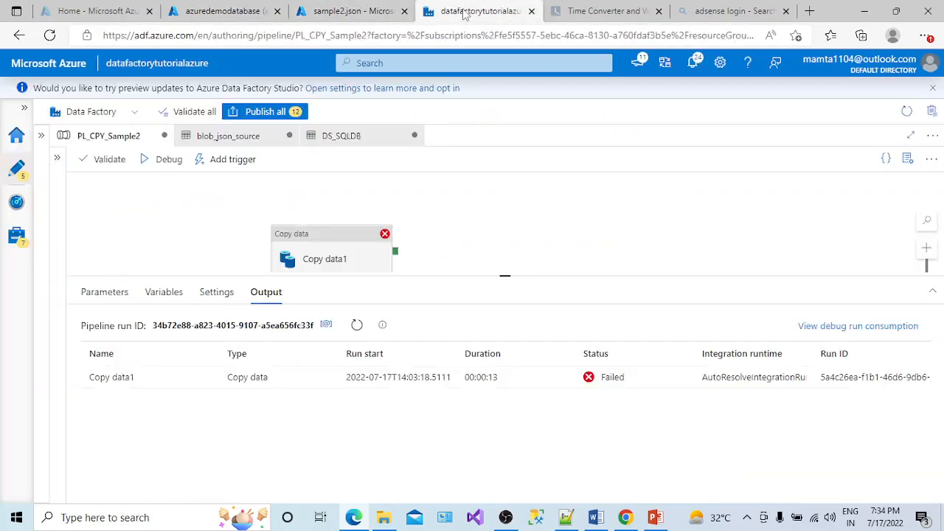
pyautogui.click(167, 164)
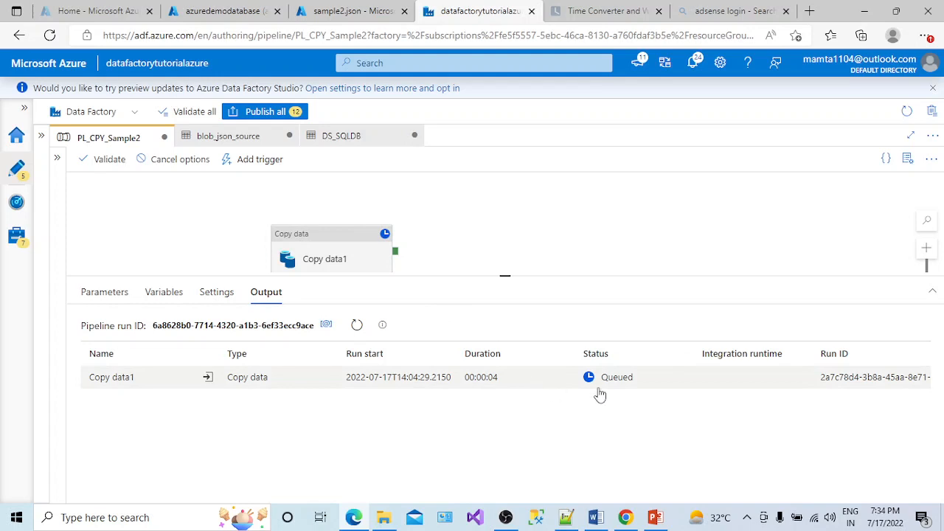
pyautogui.click(357, 326)
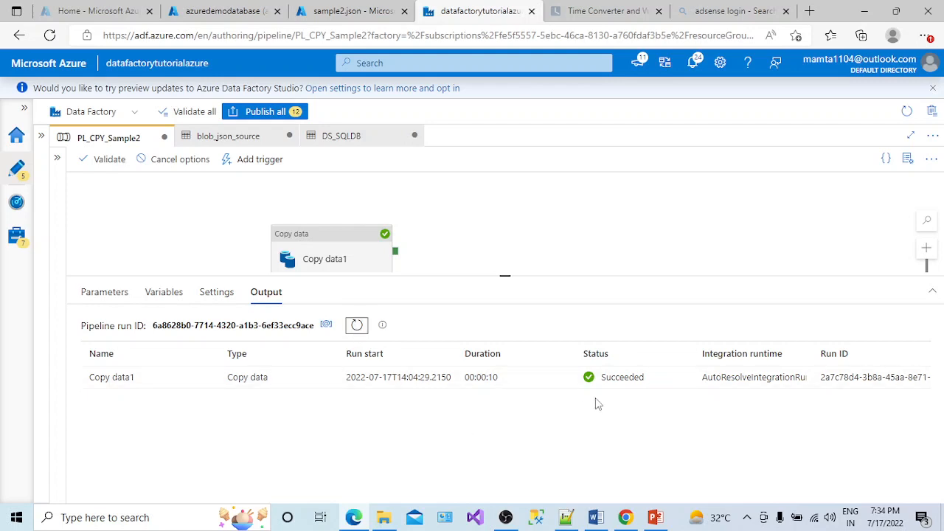
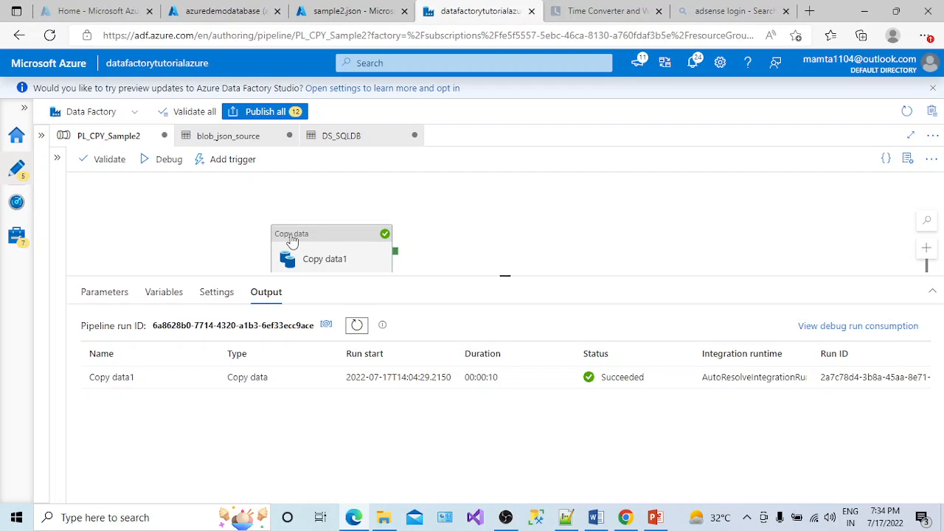
# Refresh the table list of azuredemodatabase and expand it to look for dbo.Sample2Table.
pyautogui.click(218, 13)
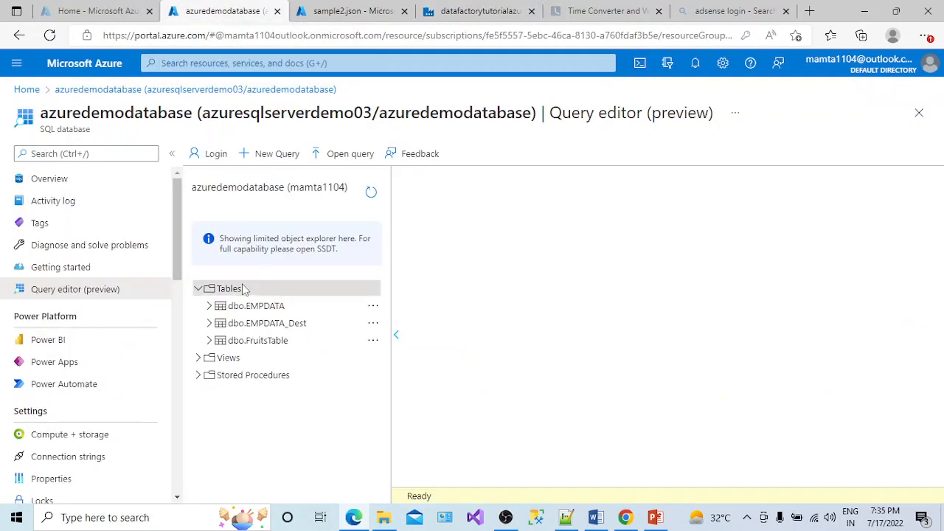
pyautogui.click(198, 288)
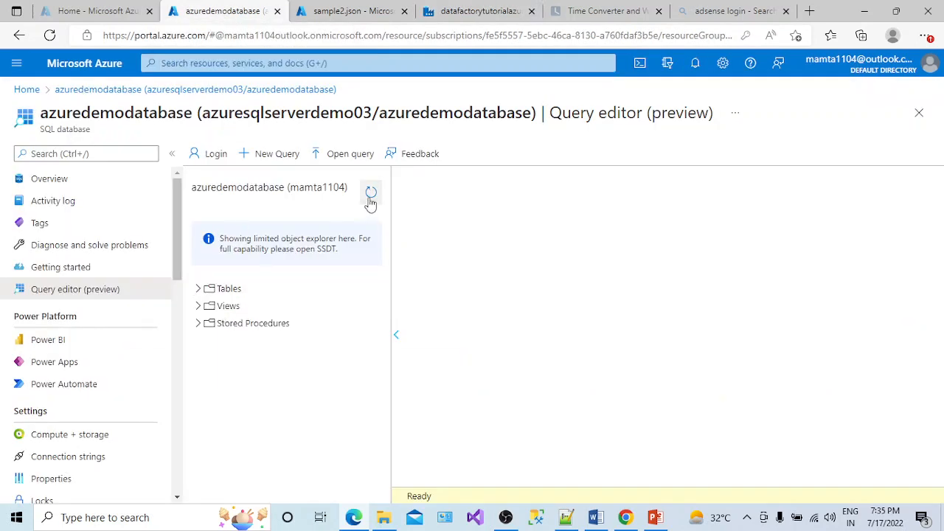
pyautogui.click(198, 288)
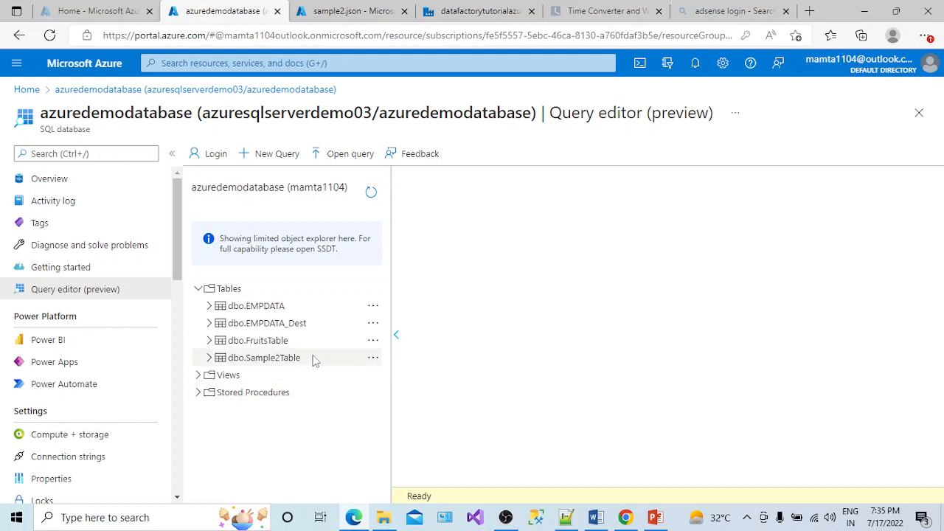
# Query the top 1000 rows of dbo.Sample2Table and widen the results area to check every column through PhoneNumber.
pyautogui.click(373, 358)
pyautogui.click(421, 375)
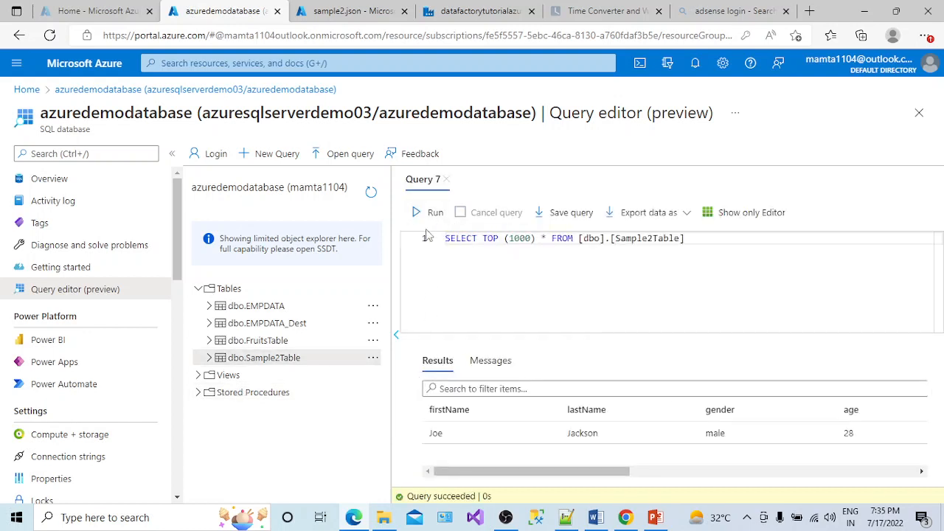
pyautogui.moveTo(606, 475); pyautogui.dragTo(707, 487)
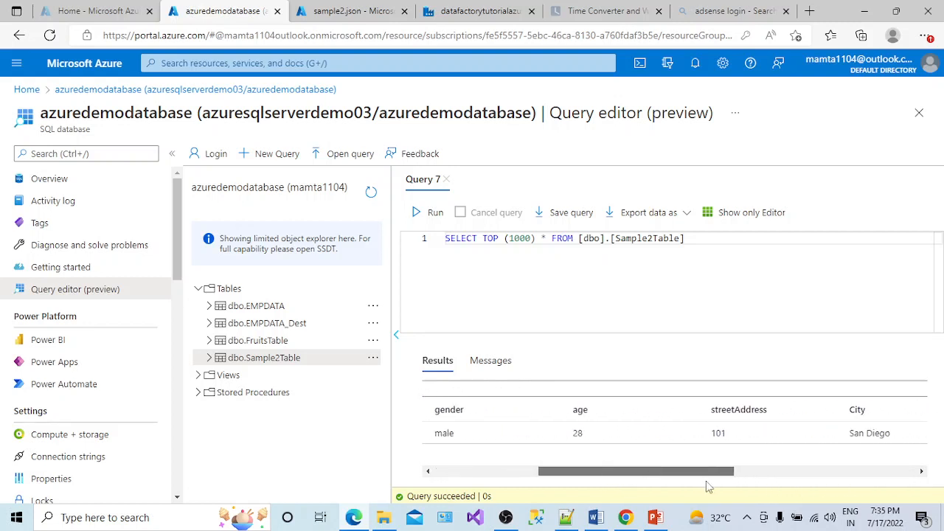
pyautogui.click(396, 334)
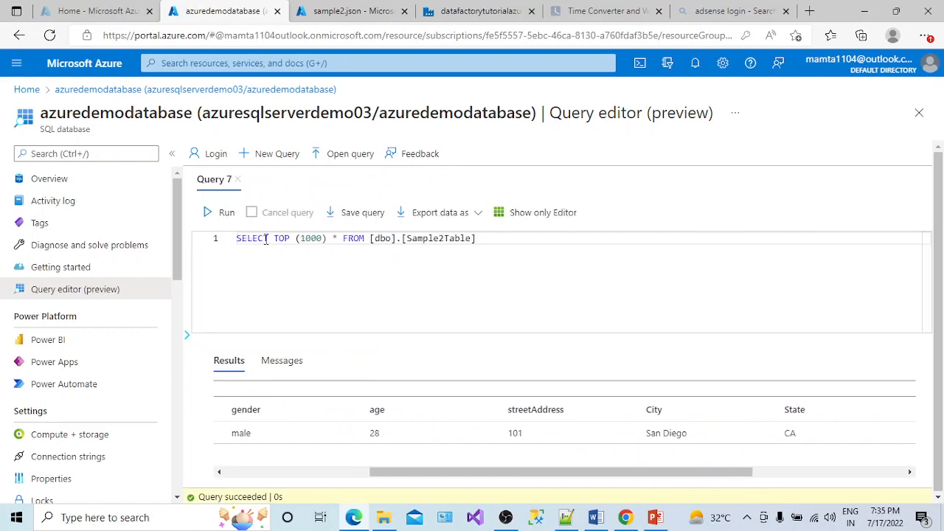
pyautogui.click(172, 153)
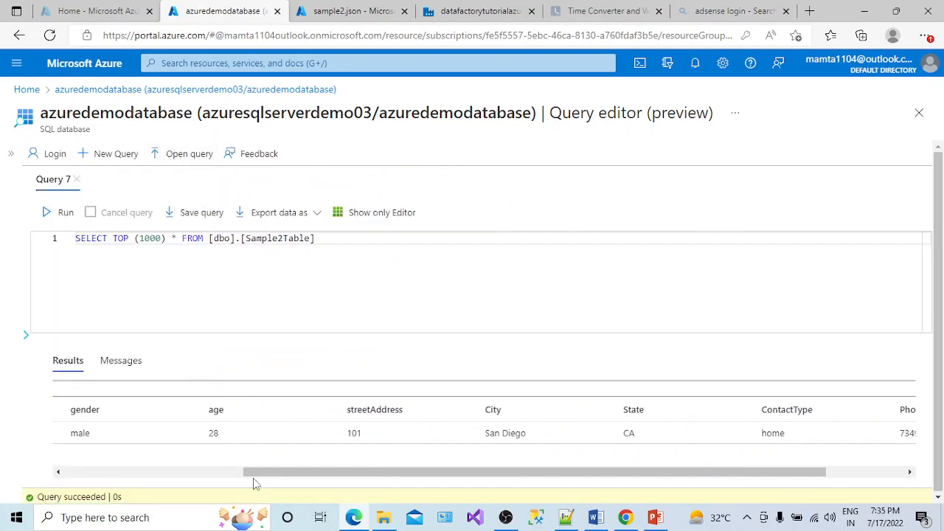
pyautogui.moveTo(253, 478); pyautogui.dragTo(491, 484)
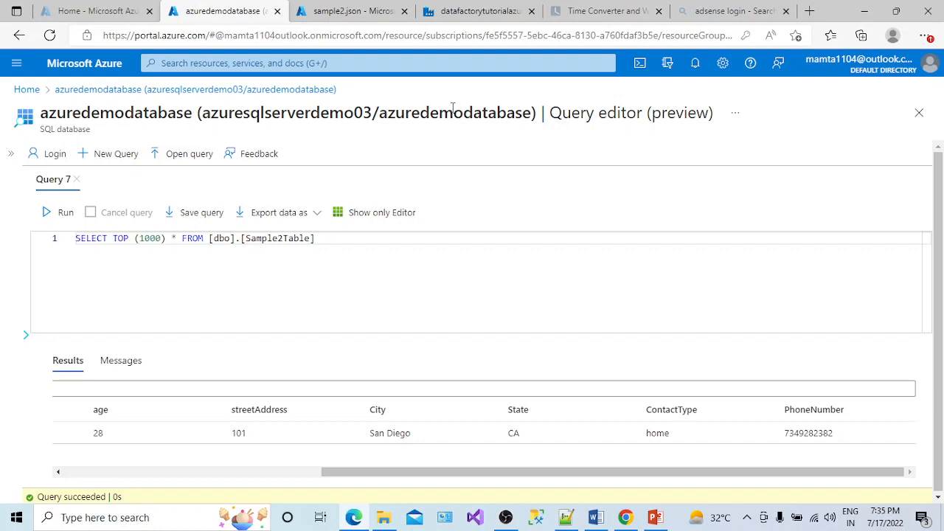
# In the blobstoragetutorials storage account, open sample4.json from the jsoninputfolder container and show its contents.
pyautogui.click(110, 13)
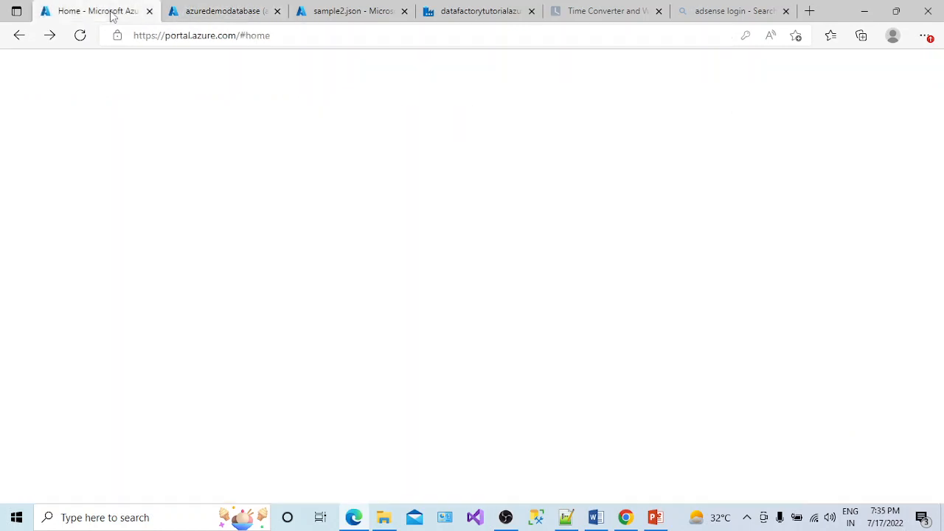
pyautogui.click(227, 10)
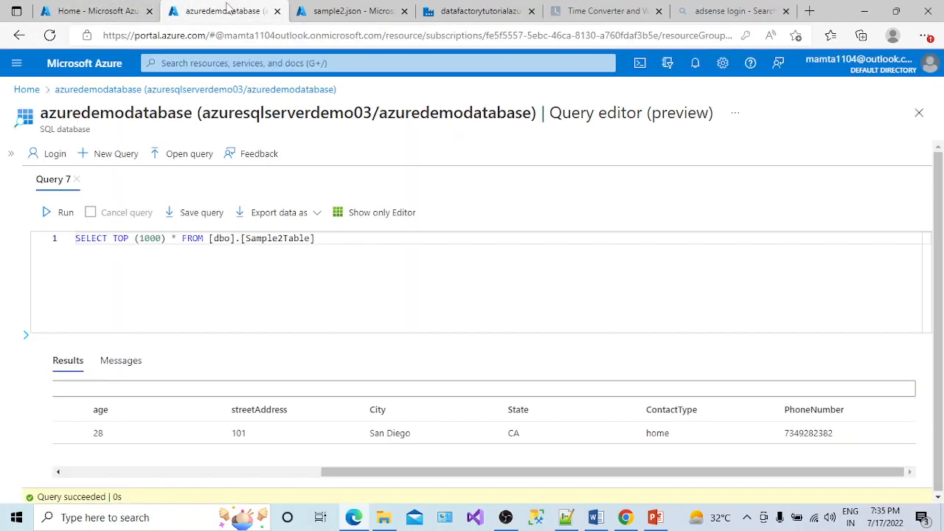
pyautogui.click(343, 10)
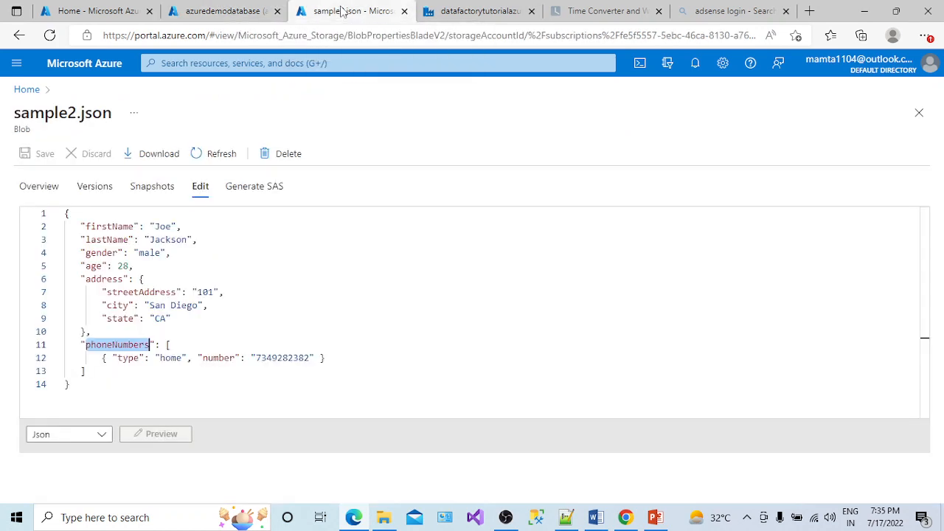
pyautogui.click(28, 90)
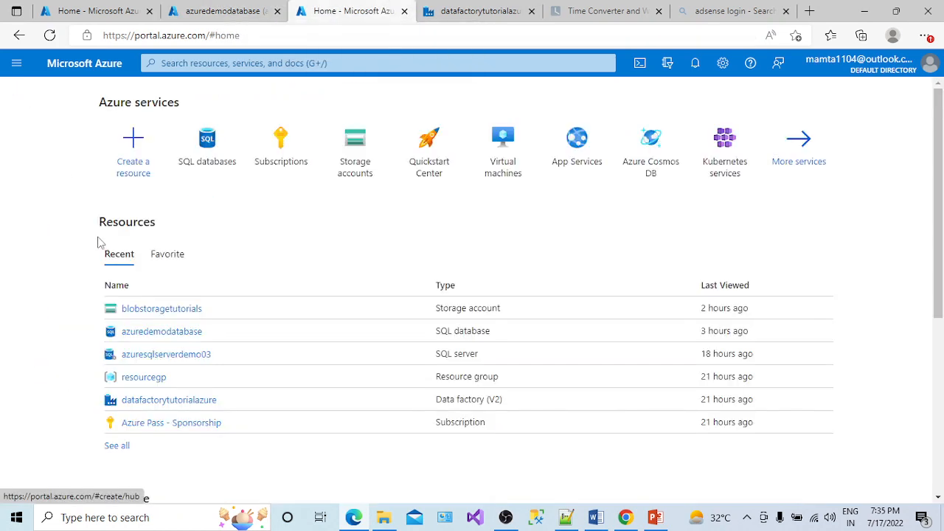
pyautogui.click(174, 313)
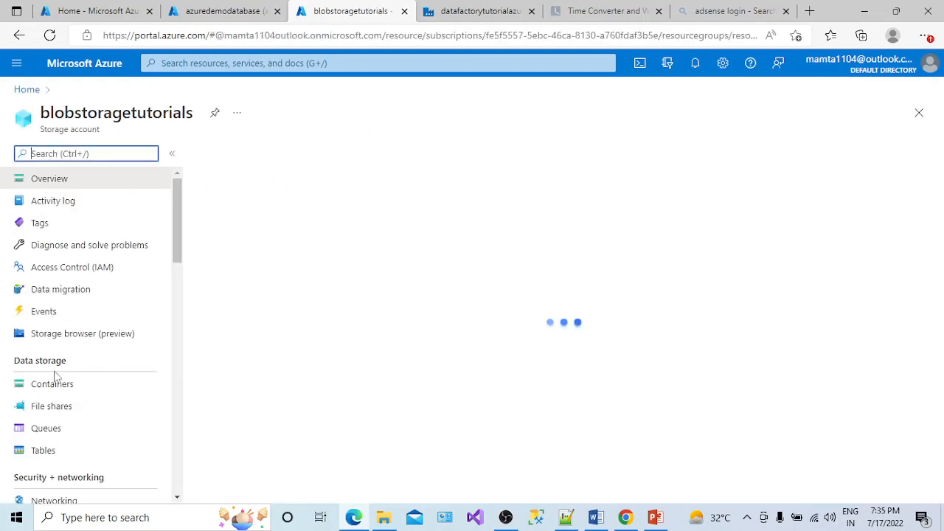
pyautogui.click(53, 383)
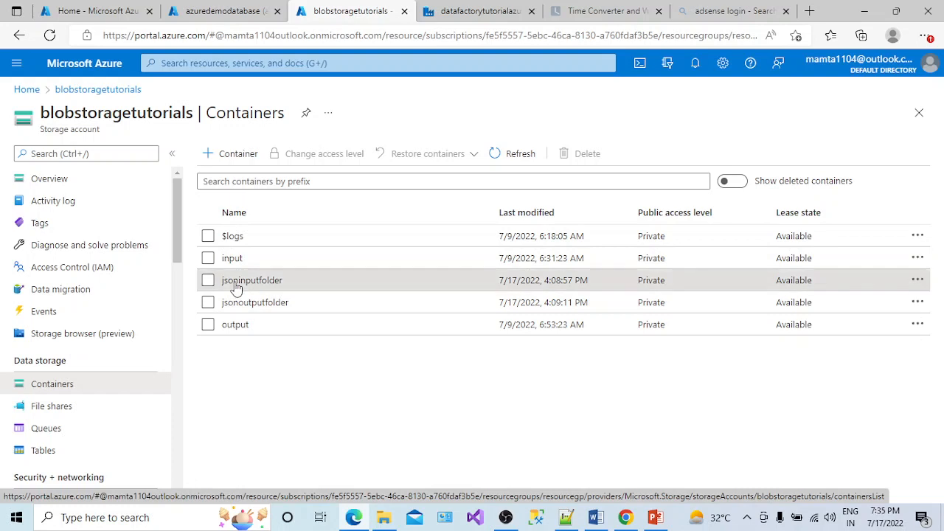
pyautogui.click(236, 284)
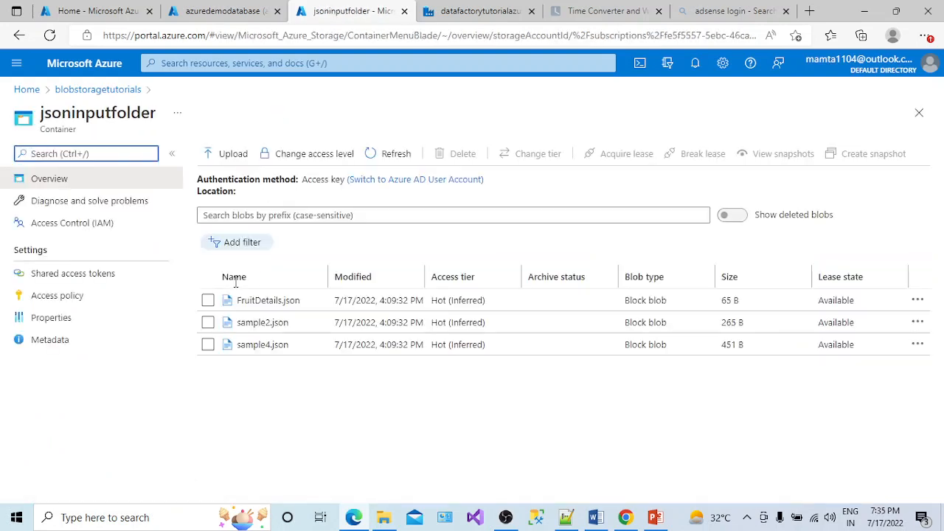
pyautogui.click(267, 346)
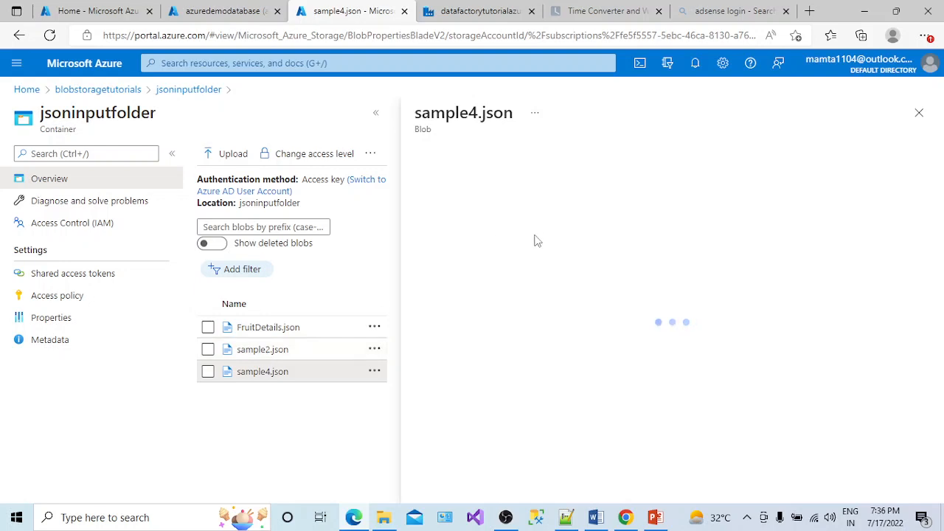
pyautogui.click(596, 188)
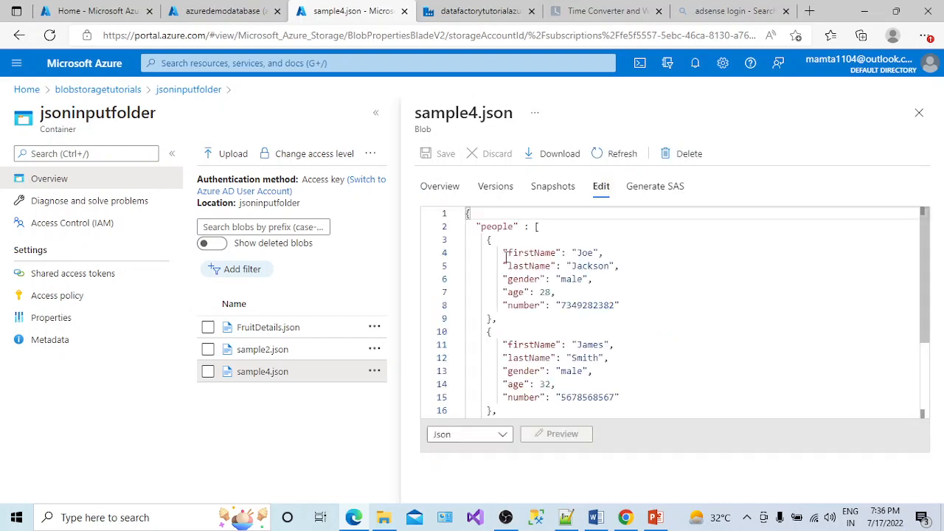
# Examine the people array in sample4.json, comparing the fields of each record from the first to the last.
pyautogui.moveTo(494, 242); pyautogui.dragTo(619, 305)
pyautogui.moveTo(503, 344); pyautogui.dragTo(621, 397)
pyautogui.moveTo(921, 320); pyautogui.dragTo(918, 277)
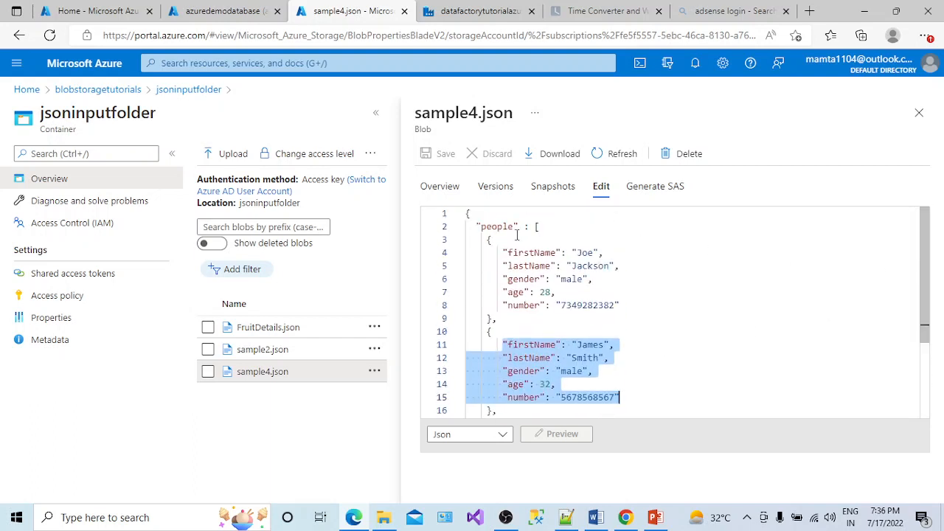
pyautogui.moveTo(926, 274); pyautogui.dragTo(929, 296)
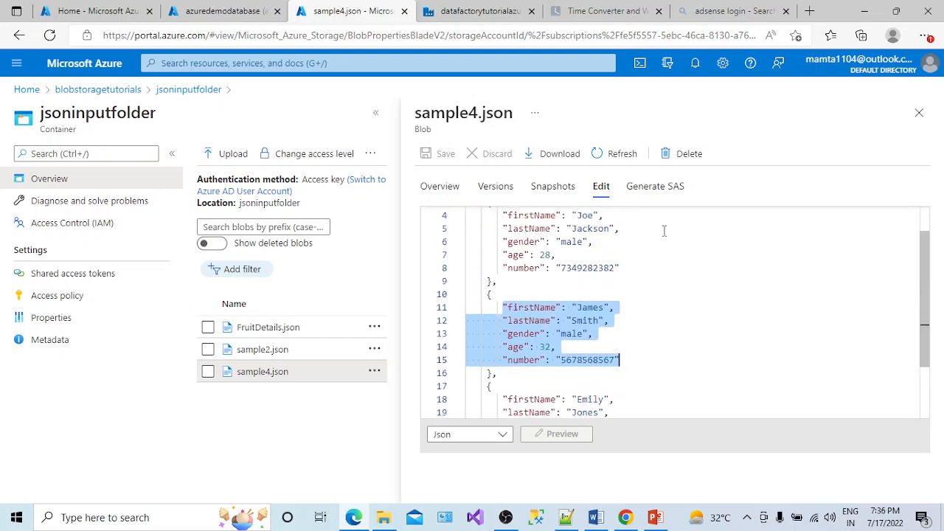
pyautogui.moveTo(507, 216); pyautogui.dragTo(552, 255)
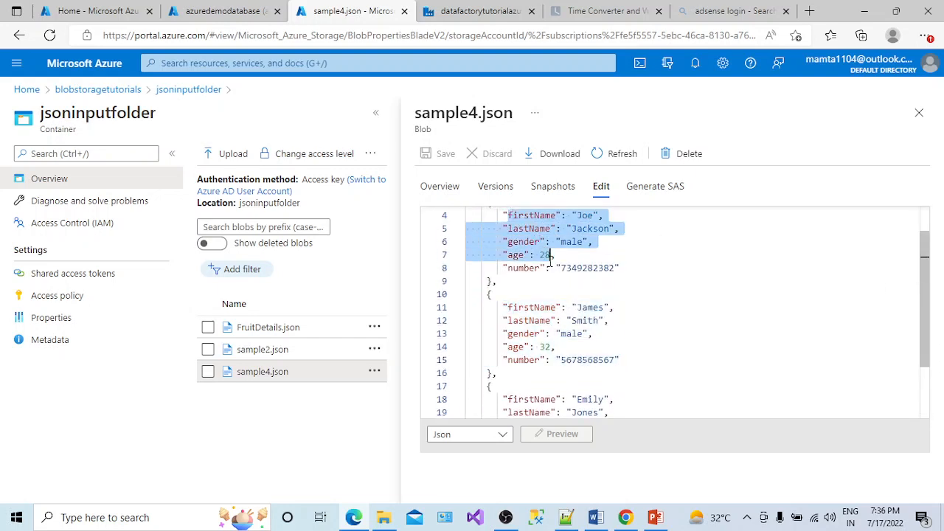
pyautogui.moveTo(505, 309); pyautogui.dragTo(554, 348)
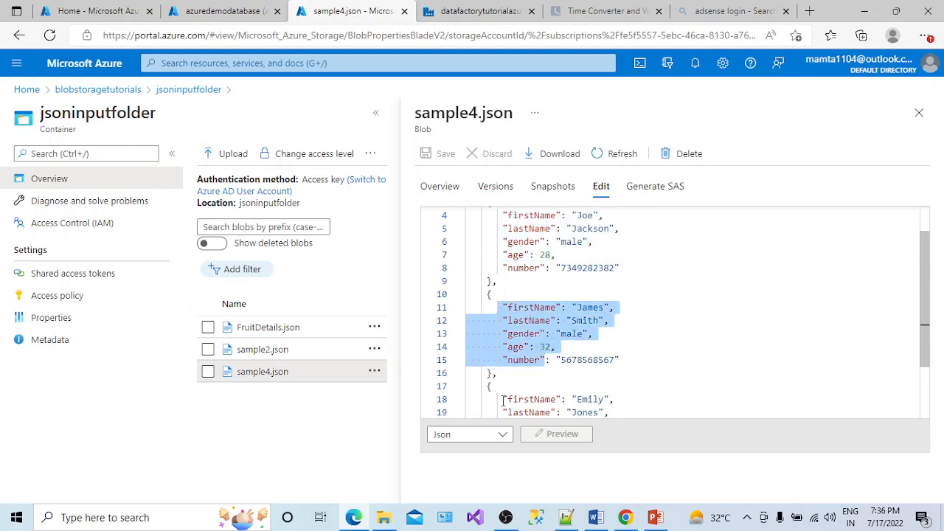
pyautogui.moveTo(504, 399); pyautogui.dragTo(588, 414)
pyautogui.moveTo(923, 341); pyautogui.dragTo(927, 290)
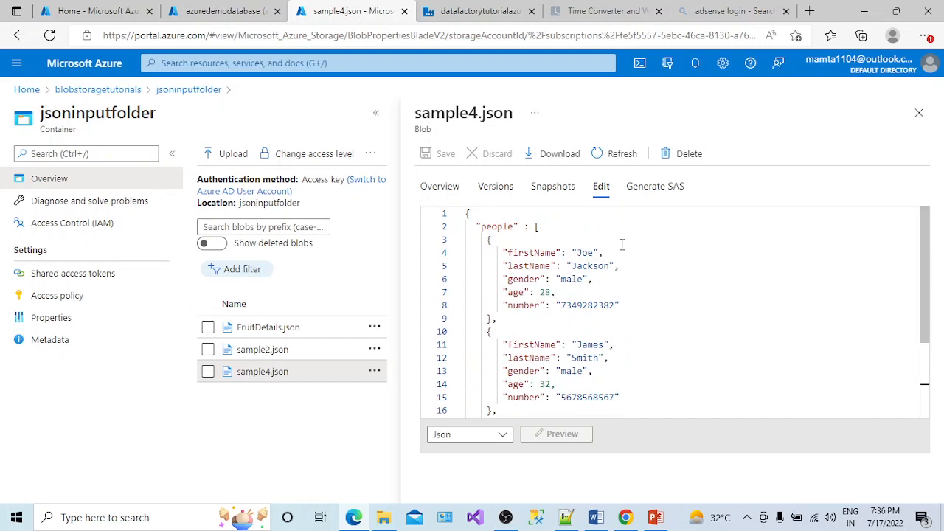
pyautogui.moveTo(504, 253); pyautogui.dragTo(623, 313)
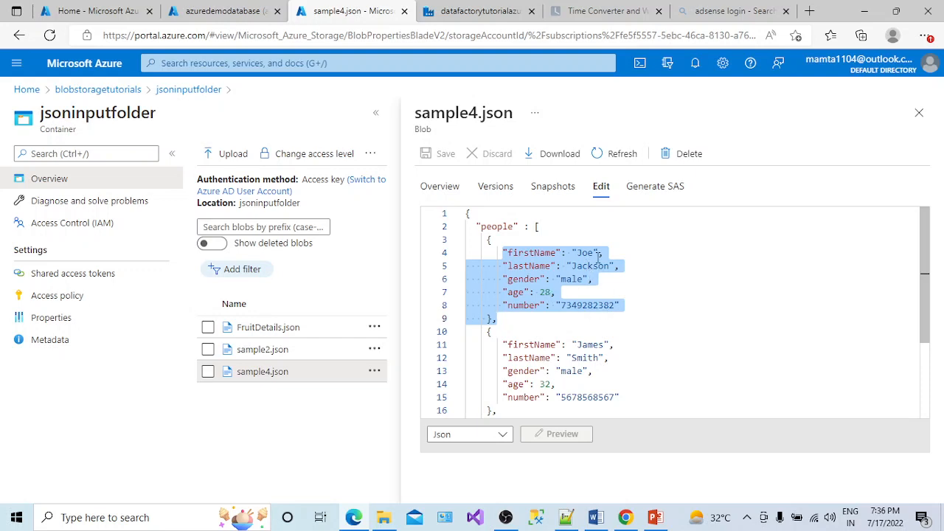
pyautogui.doubleClick(584, 346)
pyautogui.doubleClick(581, 359)
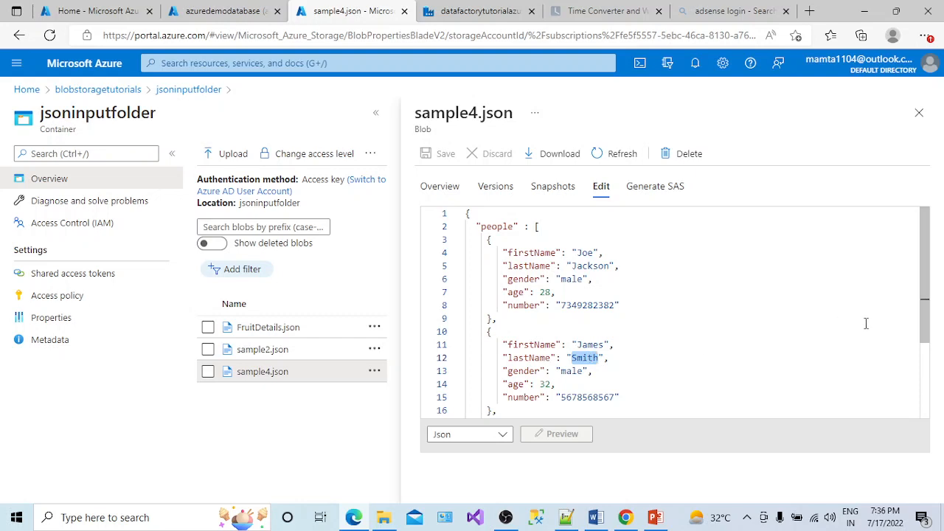
pyautogui.moveTo(920, 336)
pyautogui.mouseDown()
pyautogui.moveTo(923, 396)
pyautogui.moveTo(925, 328)
pyautogui.mouseUp()
pyautogui.moveTo(923, 303); pyautogui.dragTo(928, 358)
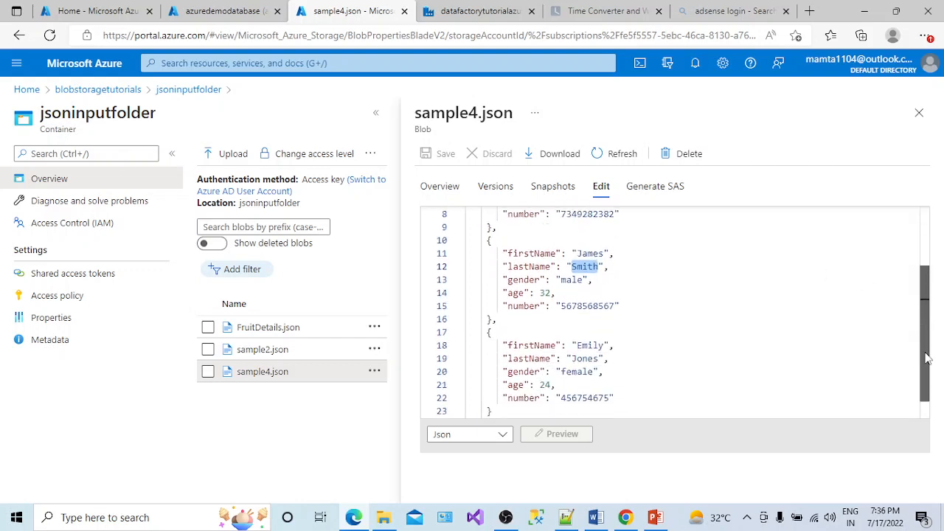
# Switch to the data factory, show the activities for PL_CPY_Sample2, and review the Move & transform options against the structure of sample4.json.
pyautogui.click(463, 12)
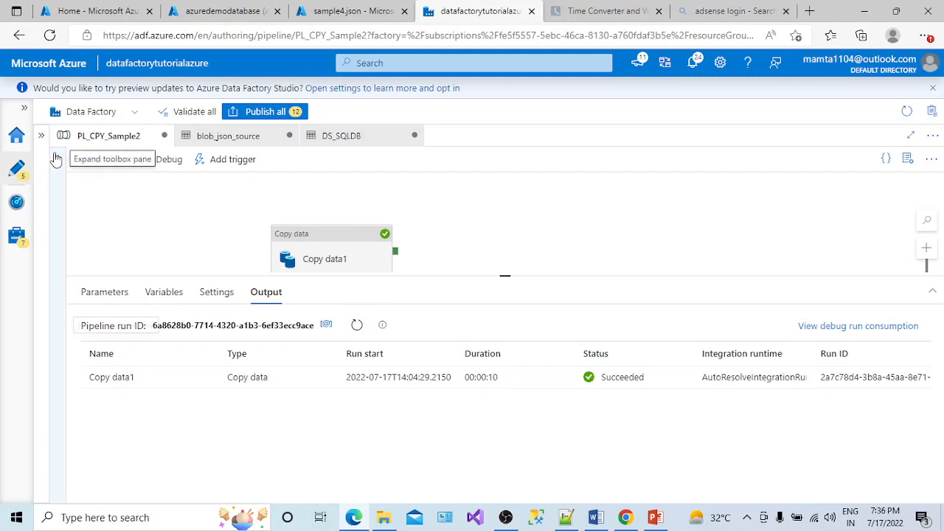
pyautogui.click(56, 160)
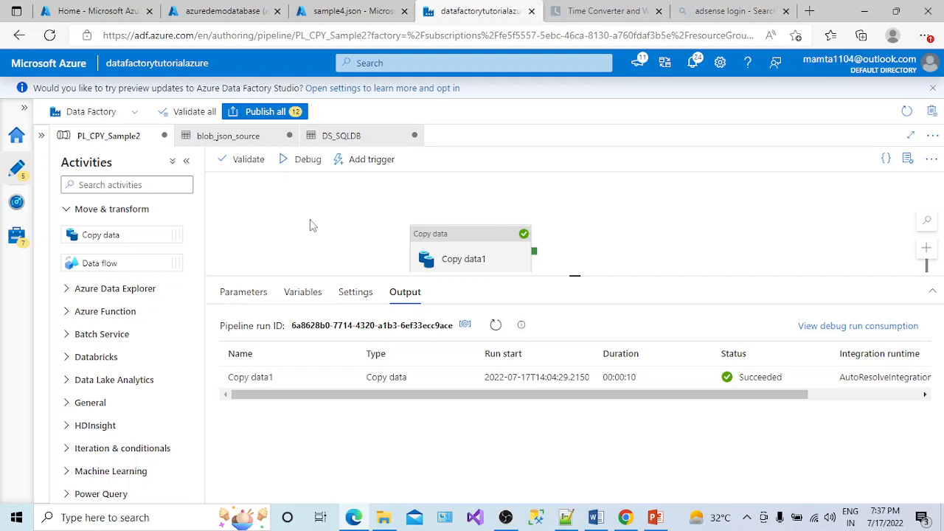
pyautogui.click(346, 16)
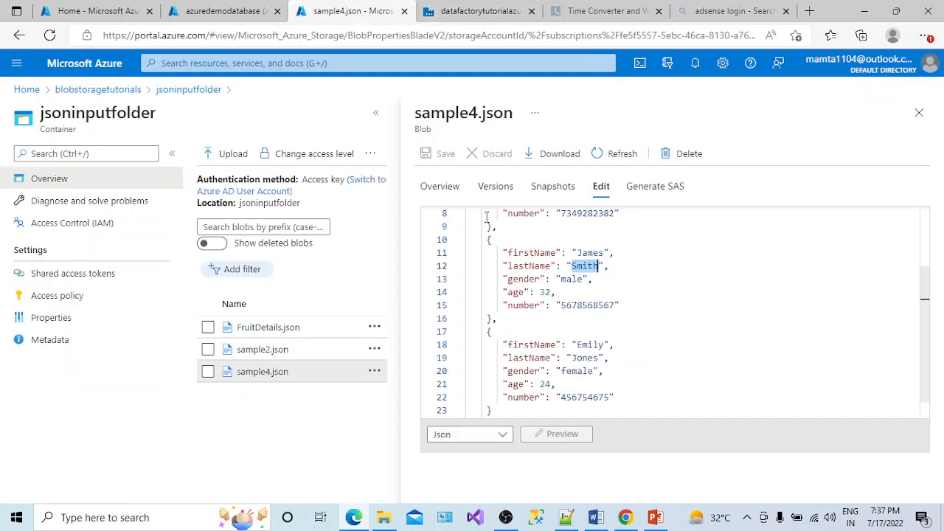
pyautogui.click(466, 11)
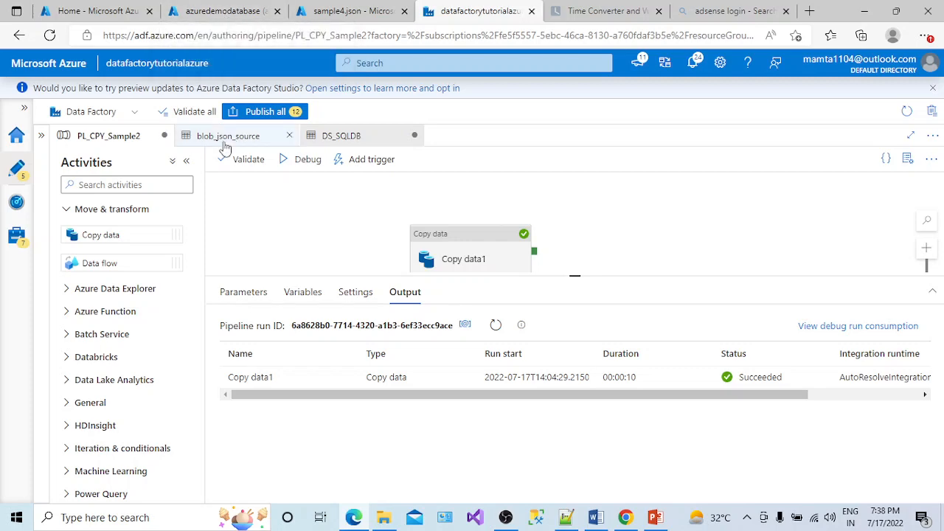
pyautogui.click(348, 11)
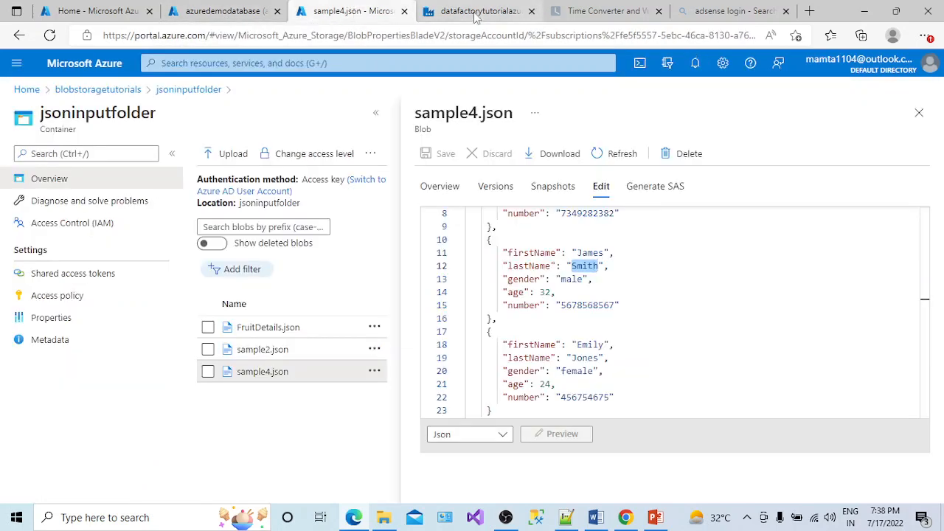
pyautogui.click(461, 12)
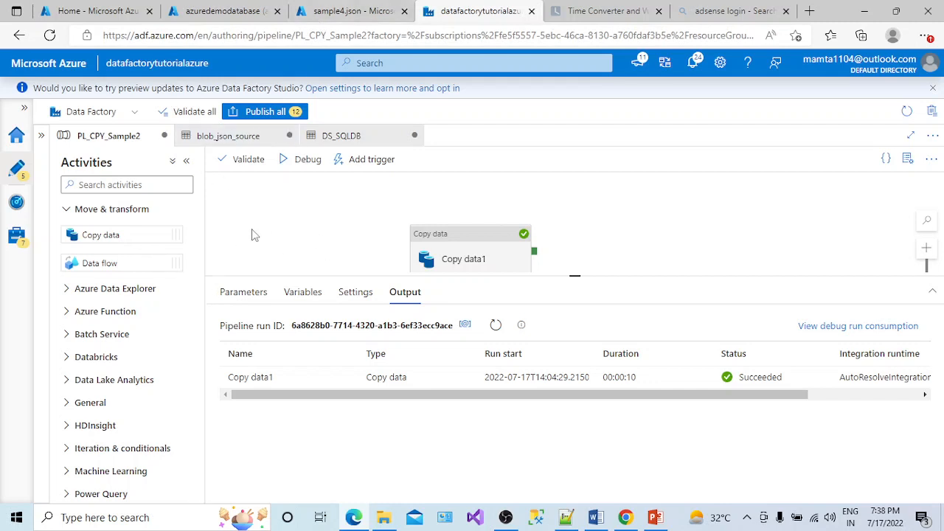
pyautogui.click(336, 15)
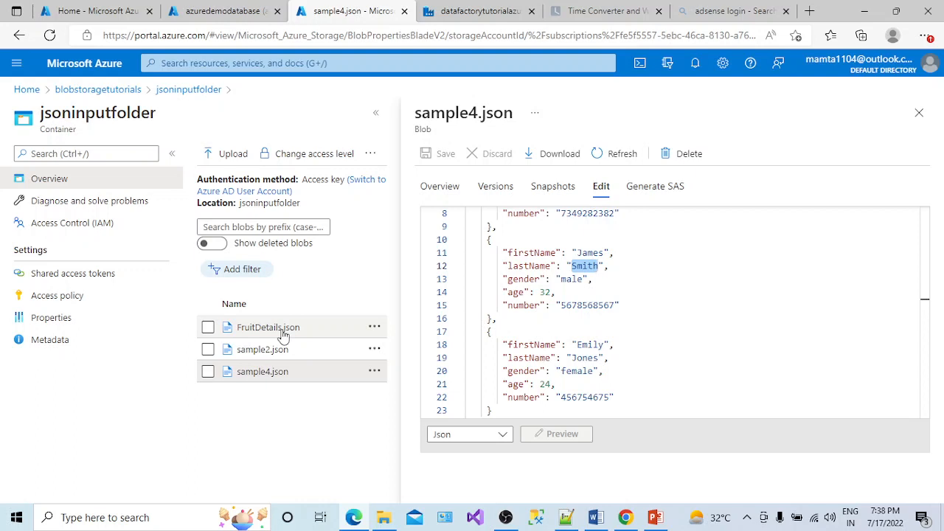
pyautogui.click(457, 18)
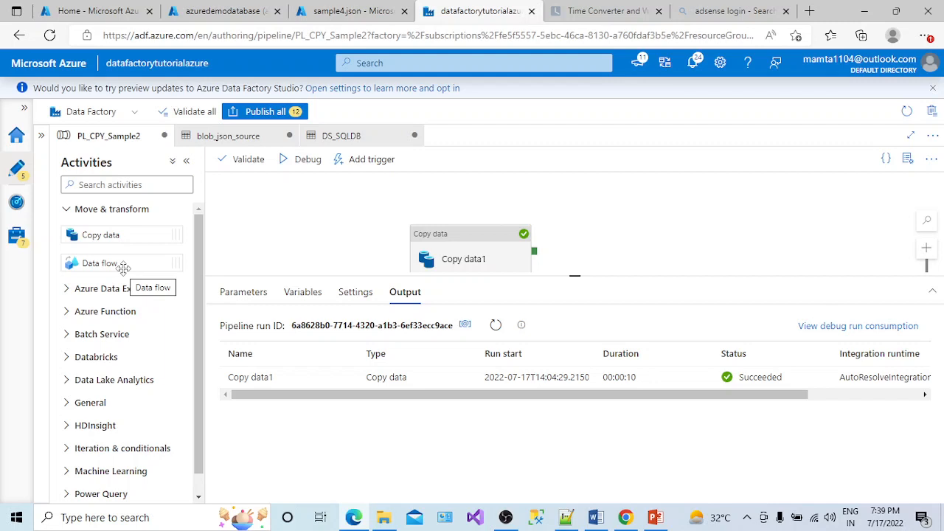
pyautogui.click(746, 518)
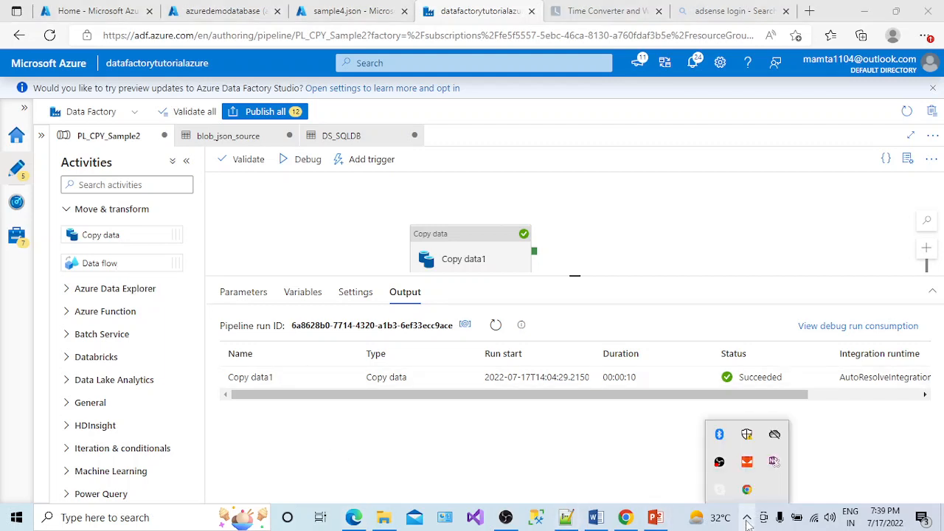